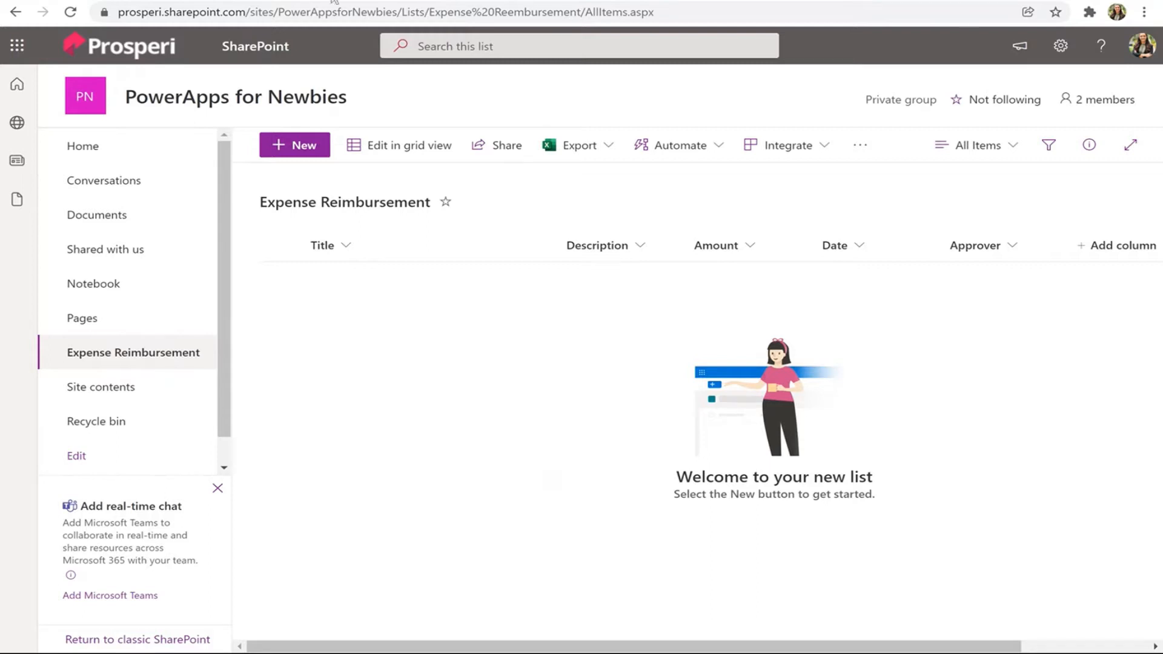
# - Switch to the Power Apps home page at make.powerapps.com
pyautogui.click(132, 1)
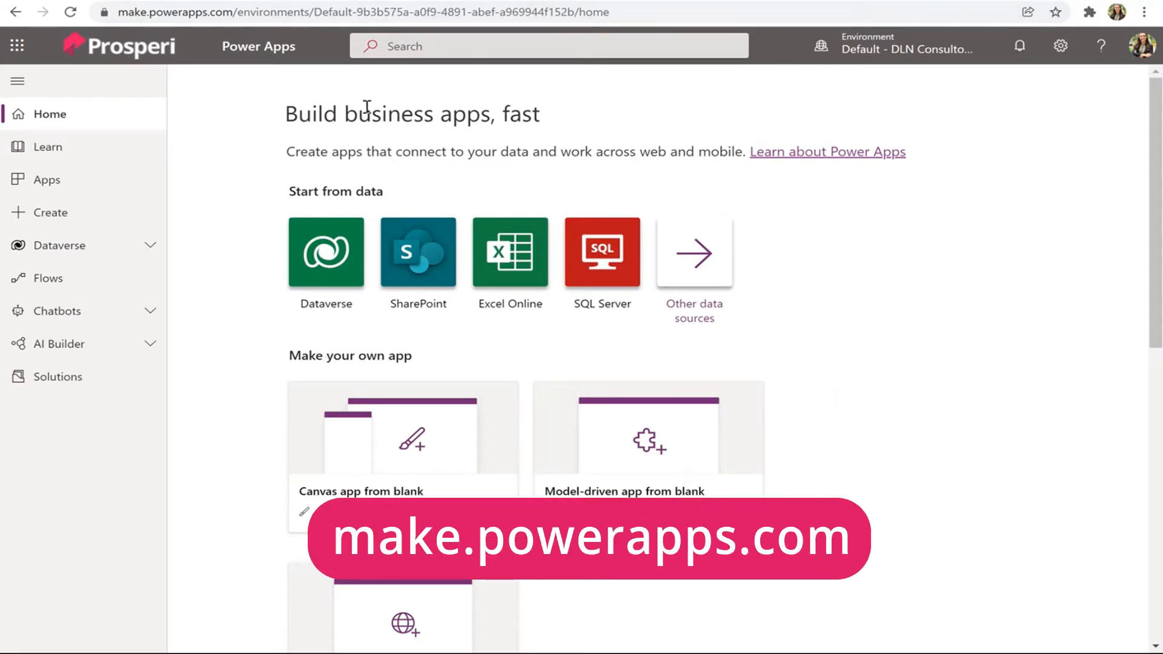
pyautogui.moveTo(235, 11); pyautogui.dragTo(103, 8)
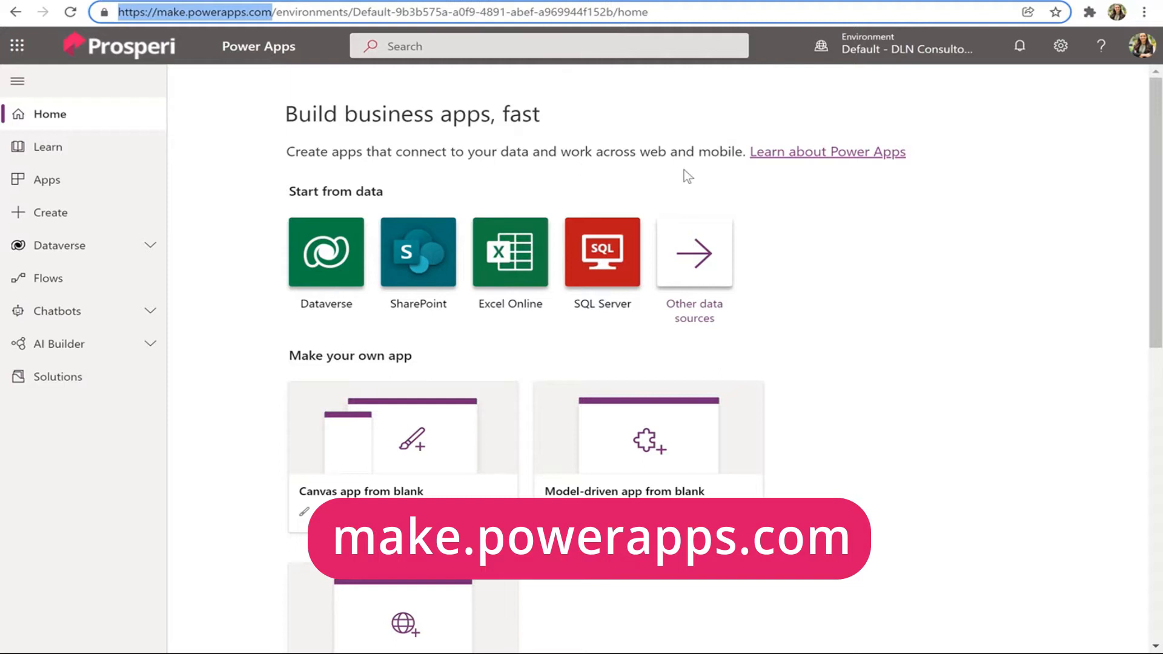
pyautogui.click(701, 115)
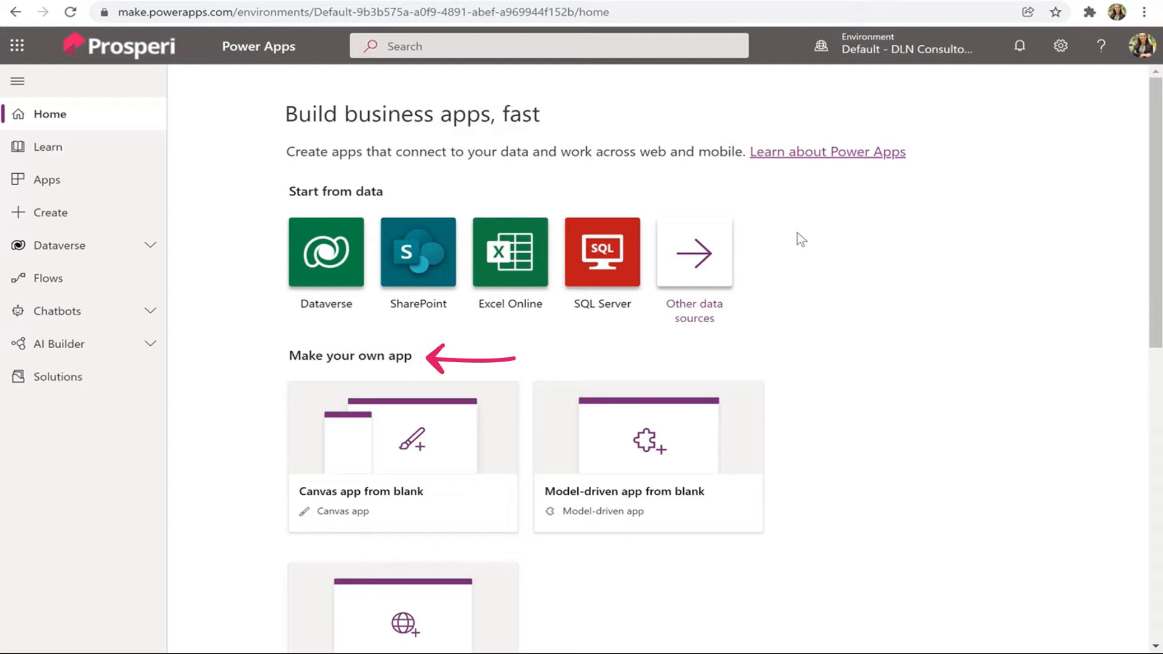
# - Create a blank canvas app named Expense Reimbursement in Phone format
pyautogui.scroll(-3, 660, 456)
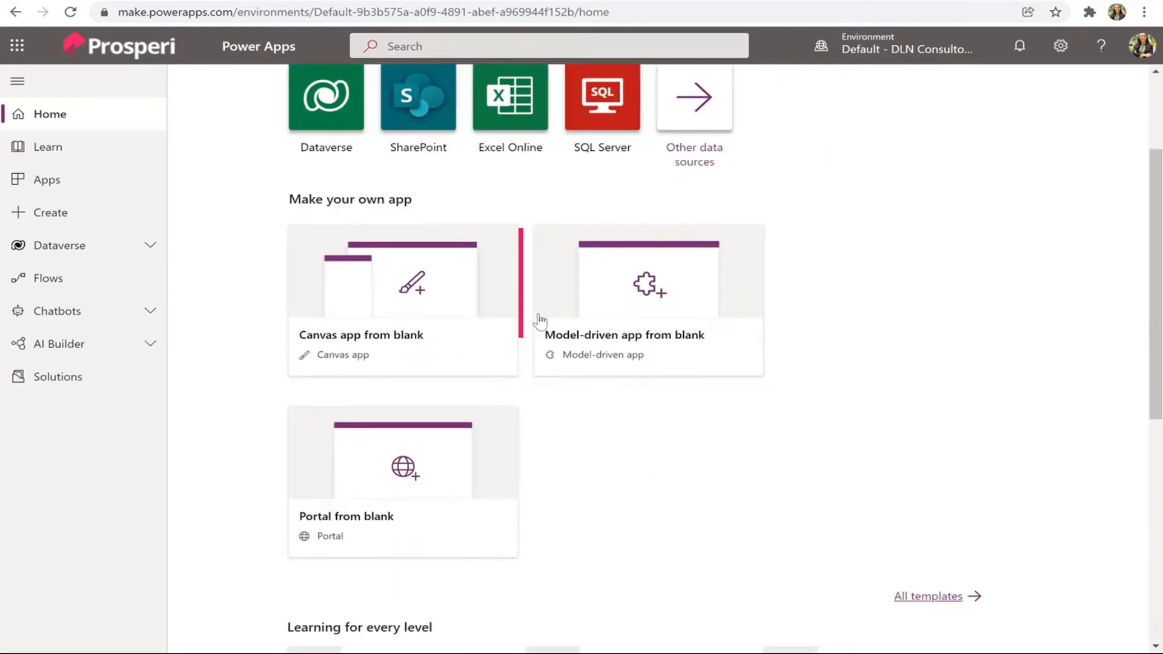
pyautogui.click(419, 338)
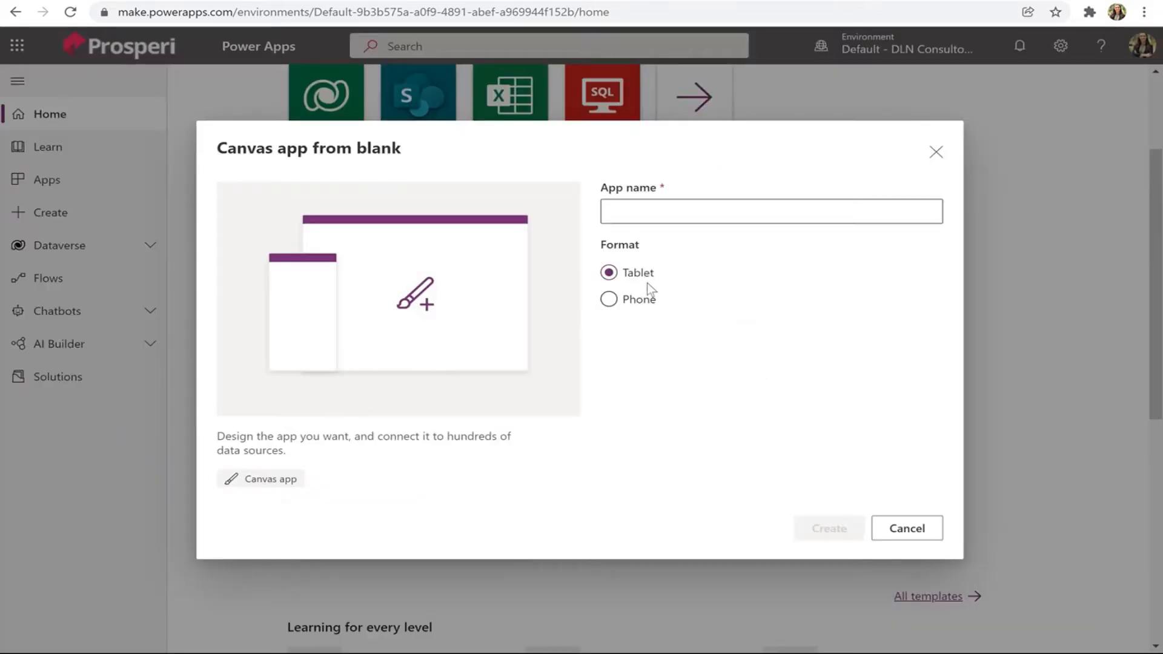
pyautogui.click(783, 212)
pyautogui.write('Expense Re')
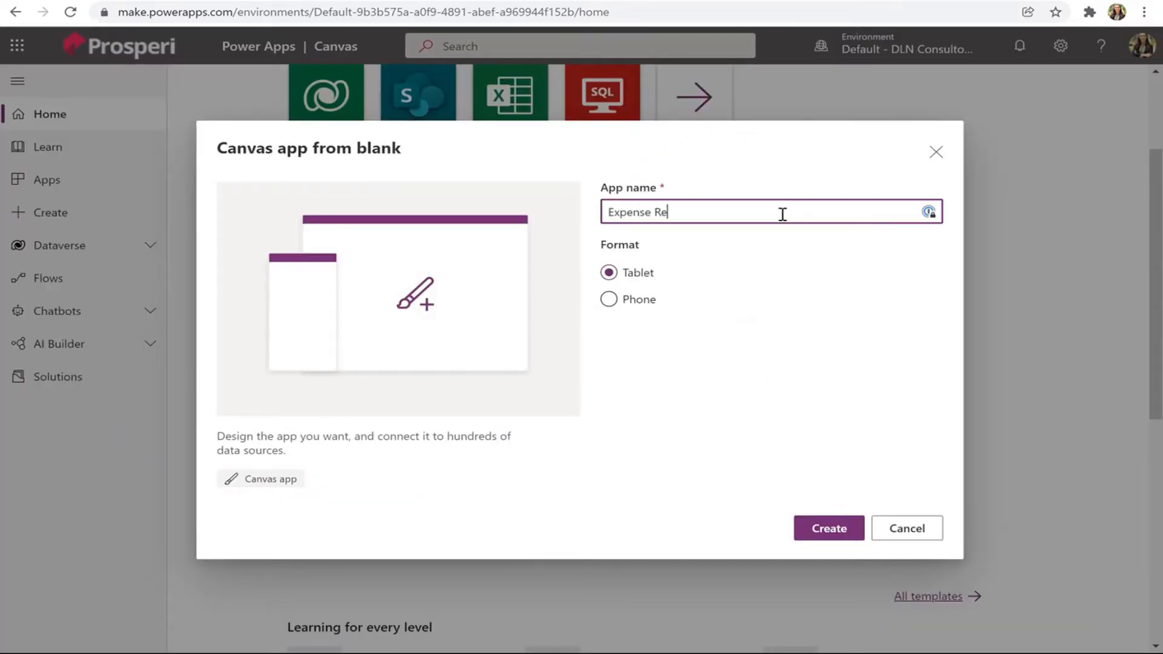
pyautogui.write('imbursement')
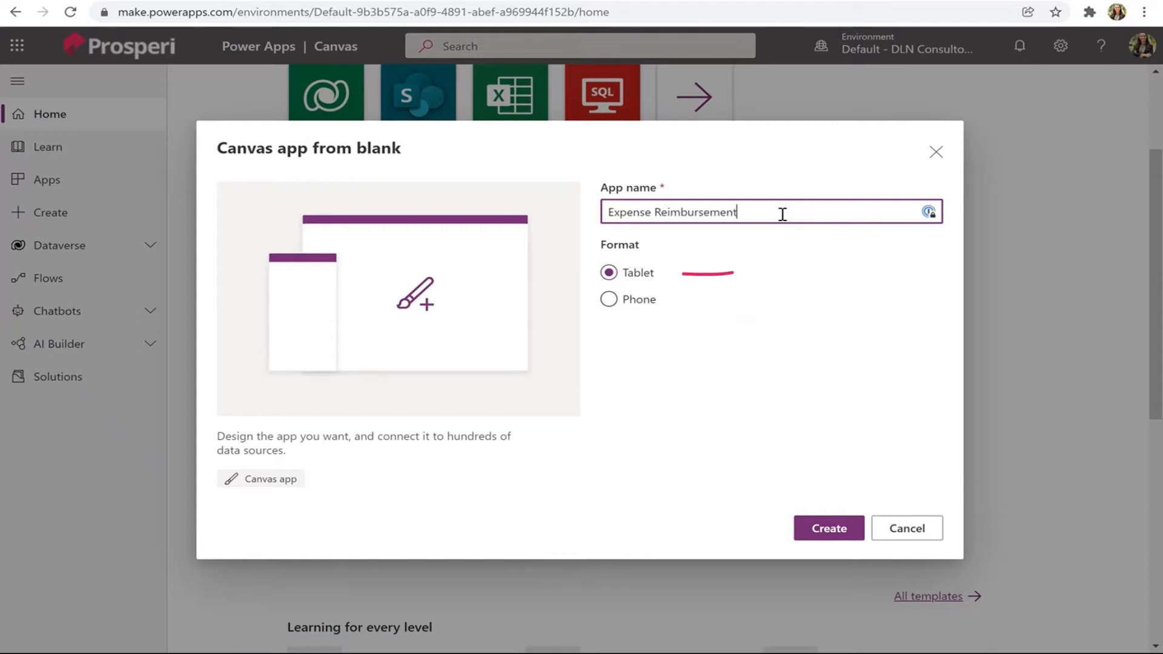
pyautogui.click(643, 302)
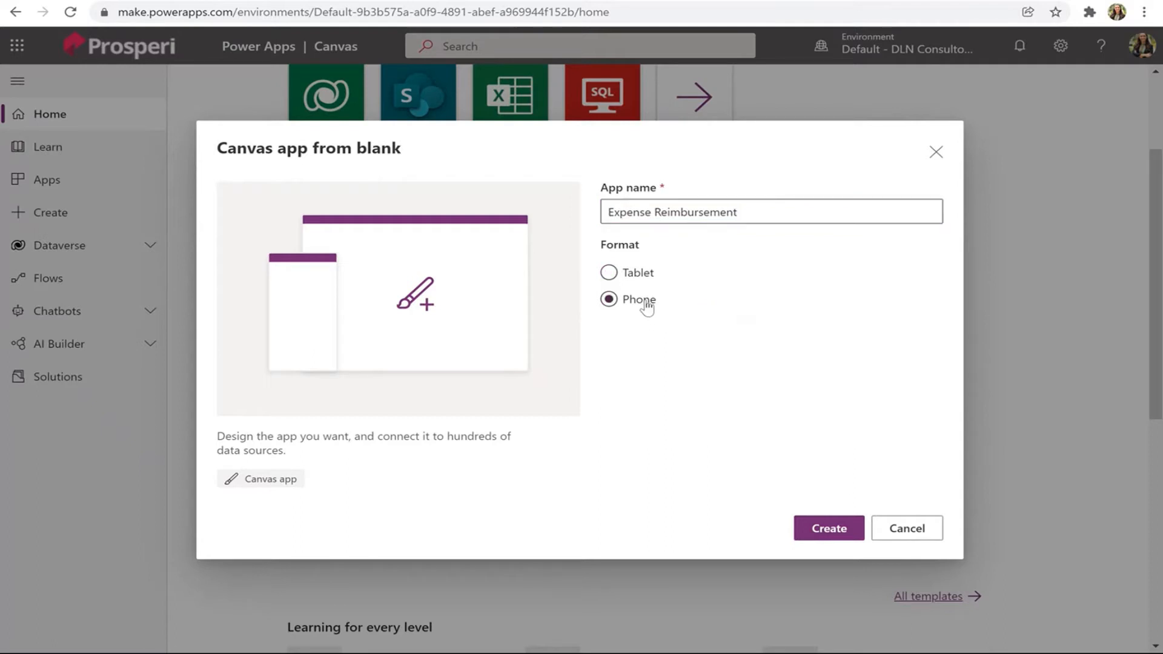
pyautogui.click(835, 530)
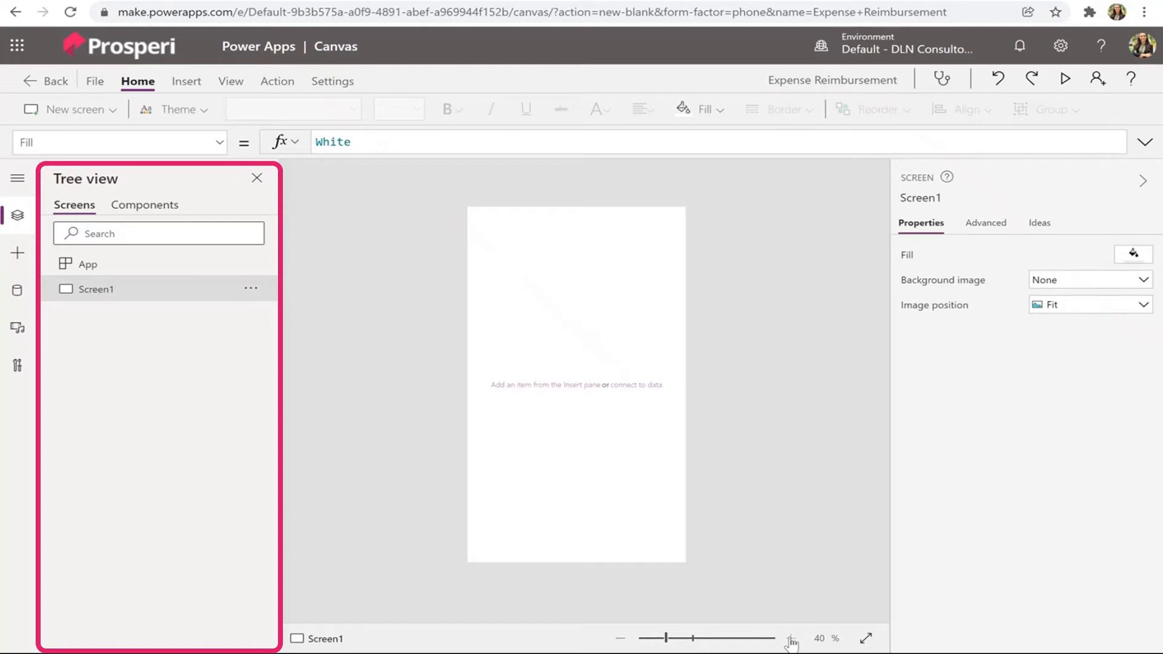
# - Insert a rectangle shape on Screen1 and stretch it into a full-width header at position 0, 0, sized 640 by 100
pyautogui.click(685, 638)
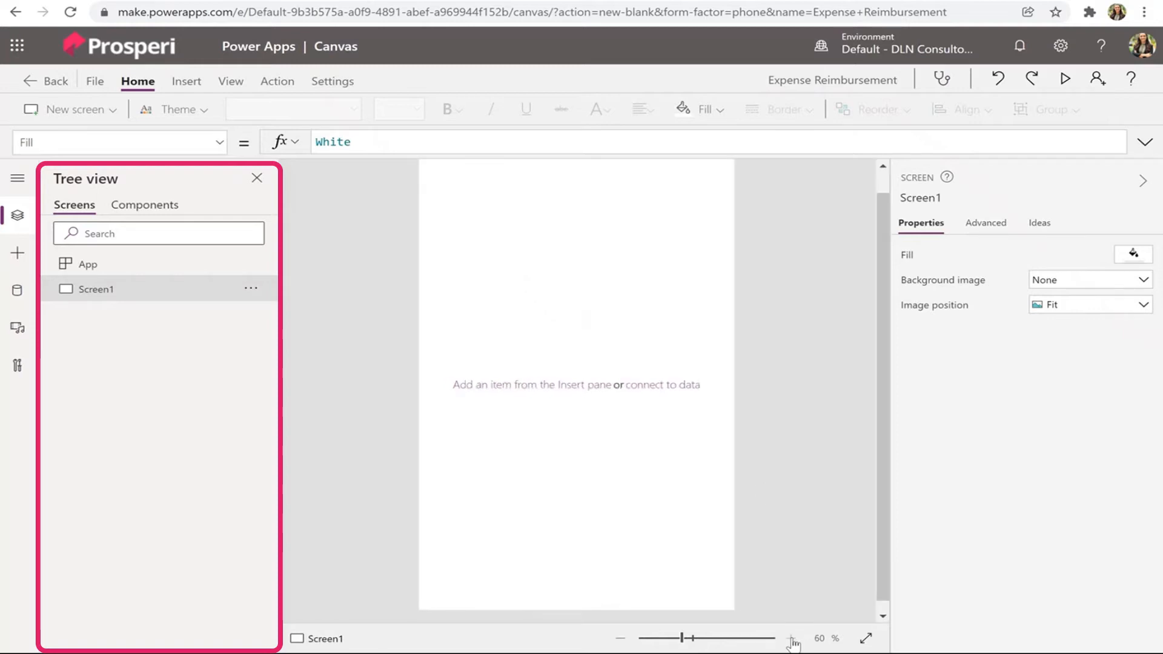
pyautogui.click(619, 639)
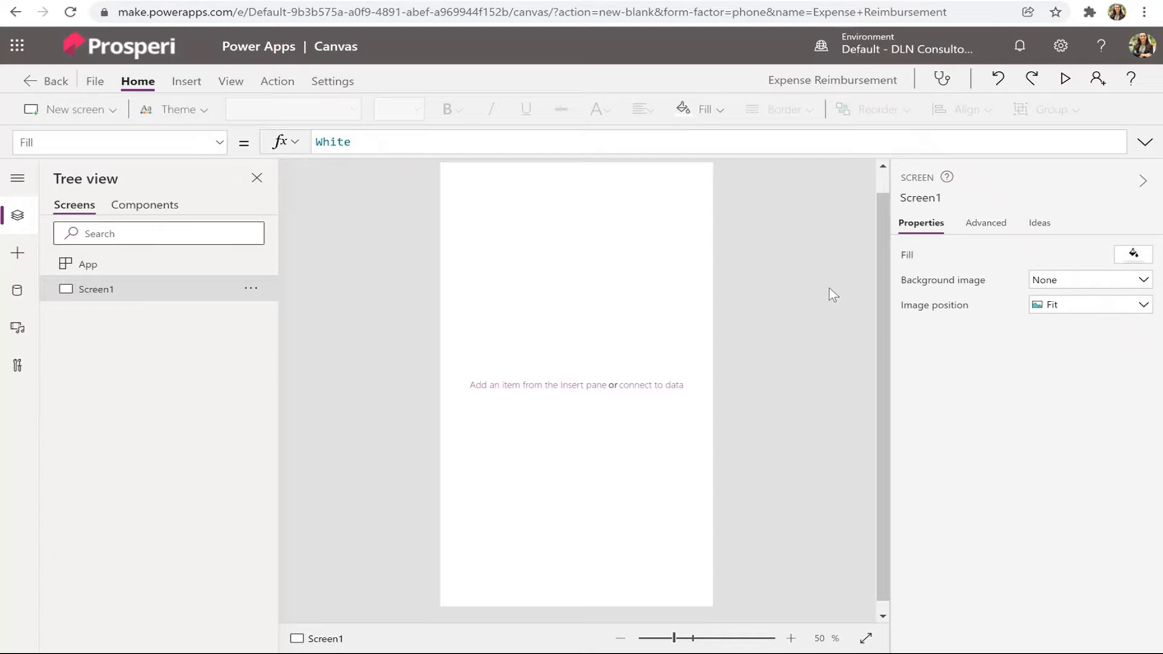
pyautogui.click(183, 83)
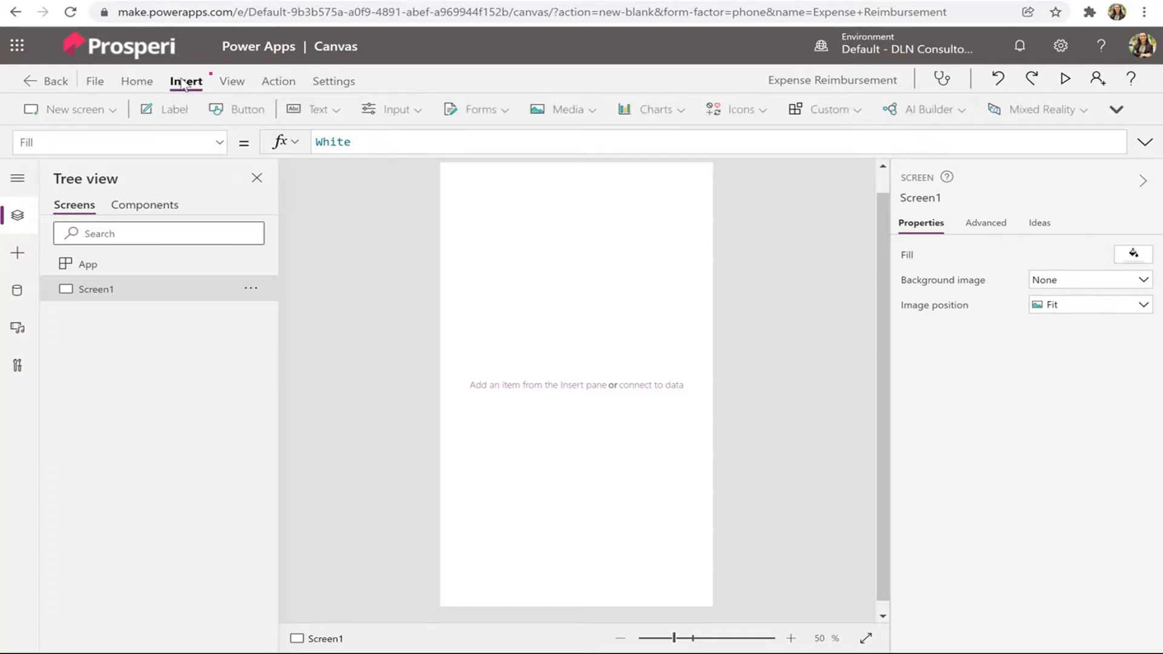
pyautogui.click(736, 111)
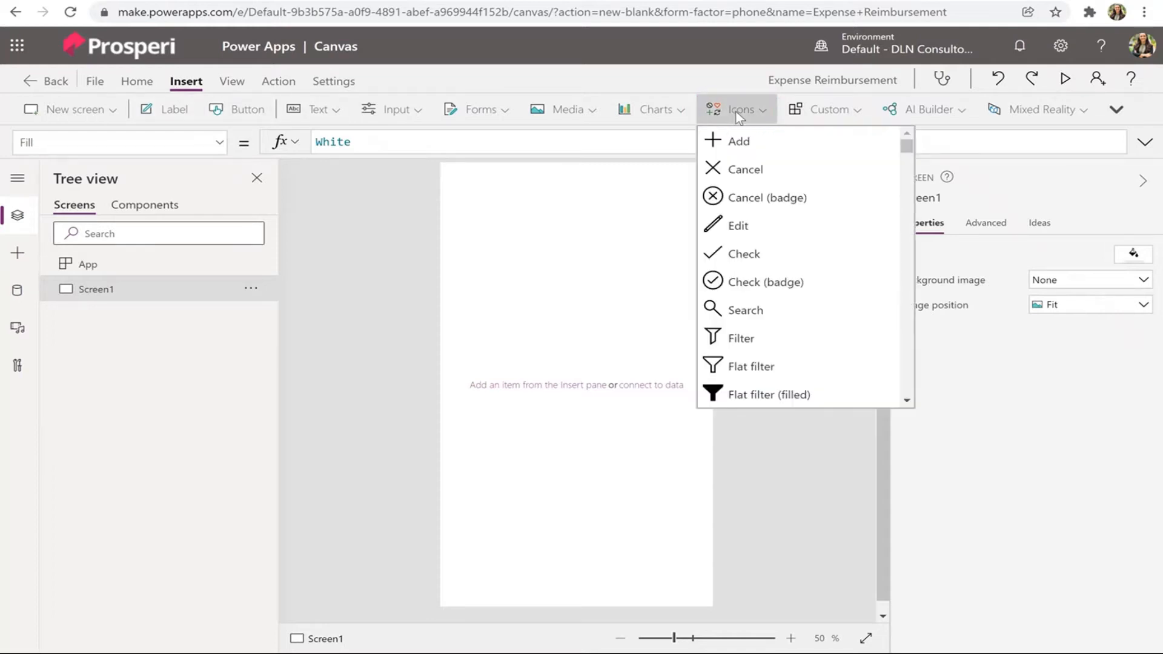
pyautogui.scroll(-15, 785, 208)
pyautogui.scroll(3, 785, 208)
pyautogui.scroll(3, 785, 209)
pyautogui.scroll(-10, 785, 208)
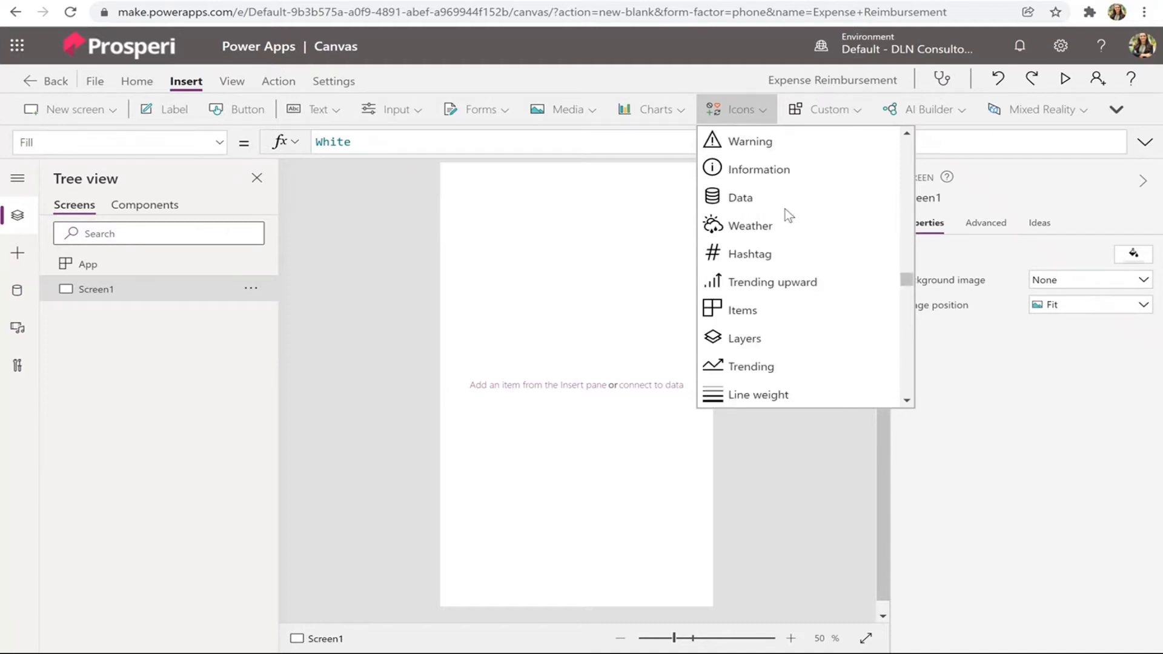
pyautogui.scroll(-15, 785, 209)
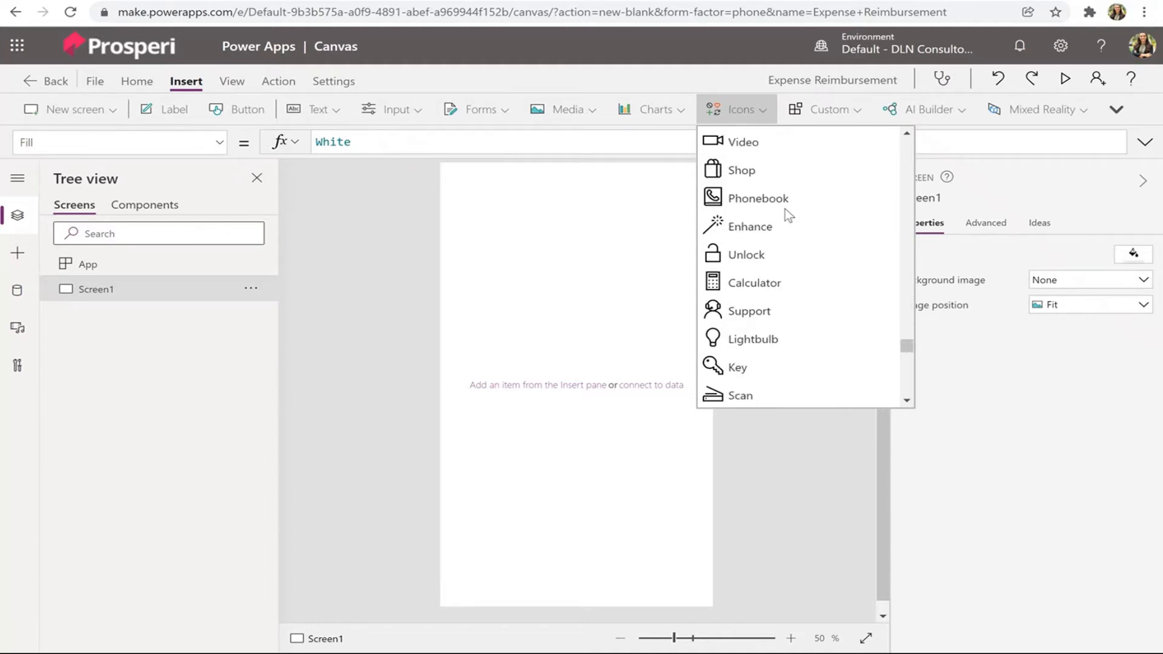
pyautogui.scroll(-6, 785, 209)
pyautogui.scroll(3, 785, 209)
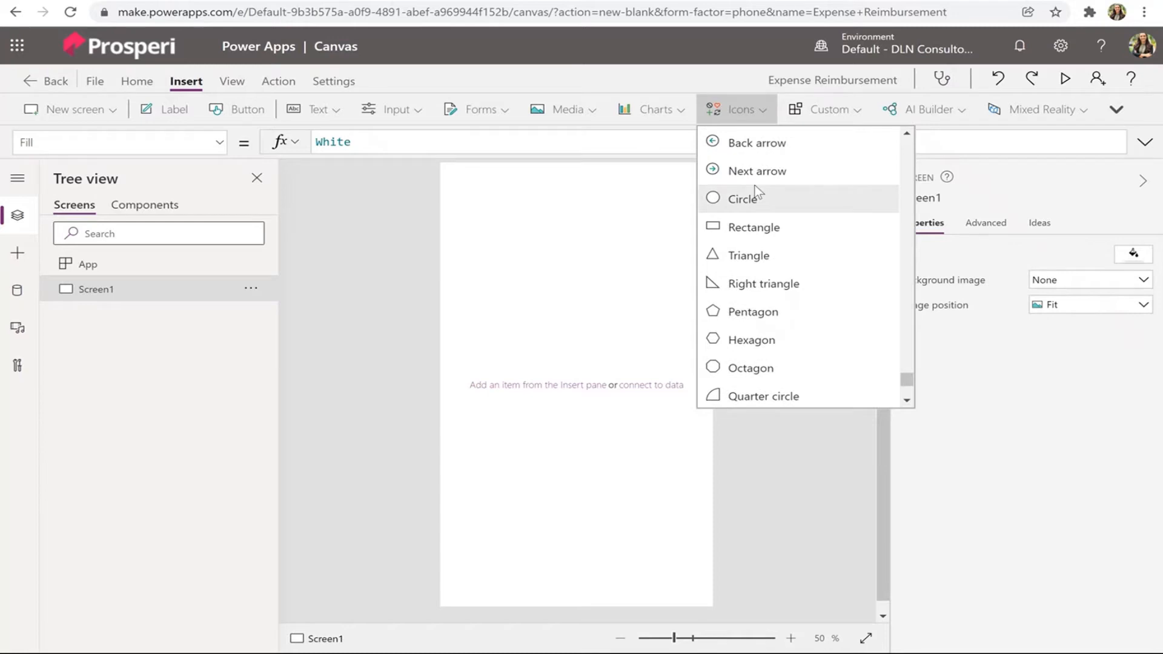
pyautogui.click(761, 227)
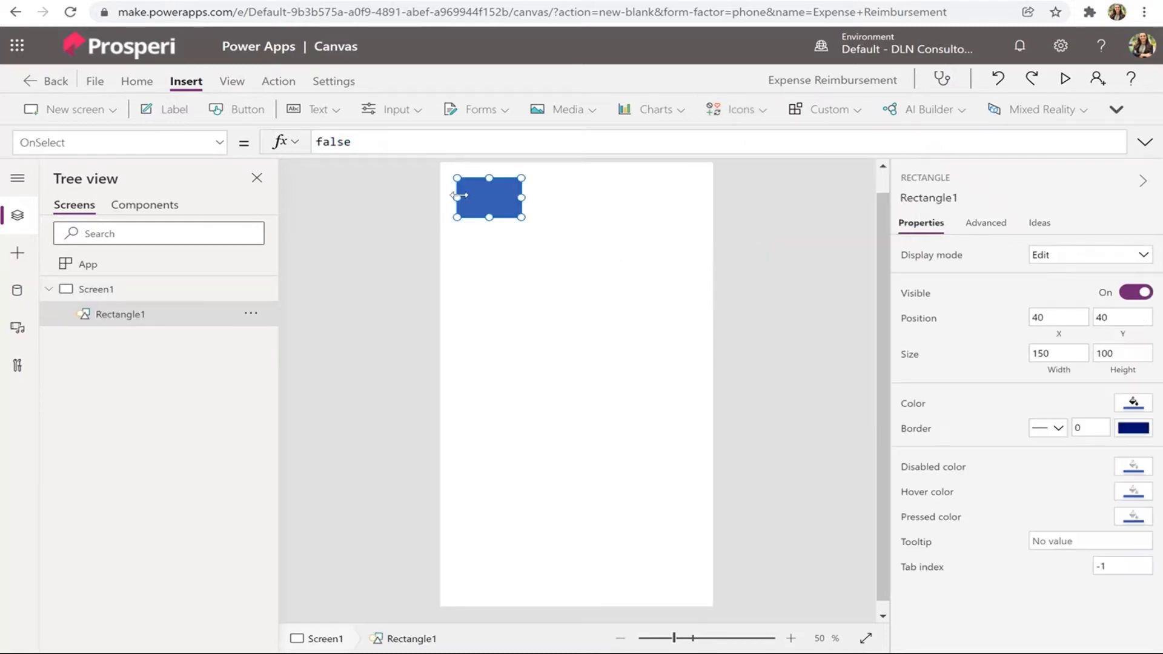
pyautogui.moveTo(481, 193); pyautogui.dragTo(715, 185)
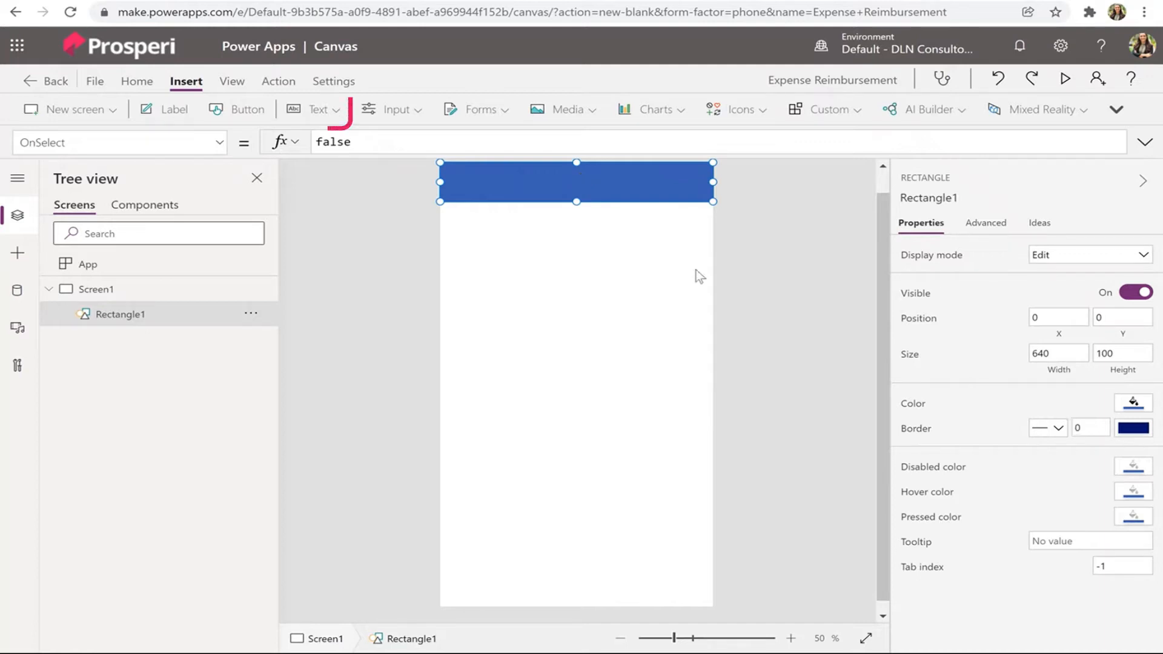
# - Add a text label inside the blue header rectangle at X 40, Y 15, reading "Expense Reimbursement"
pyautogui.click(317, 112)
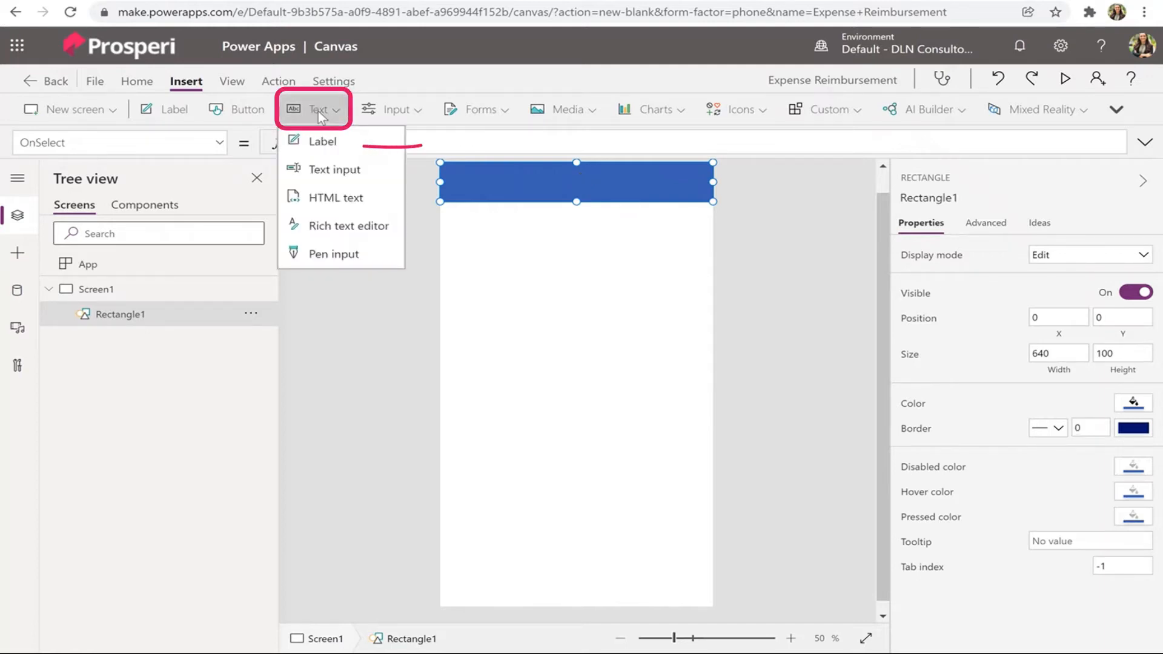
pyautogui.click(323, 143)
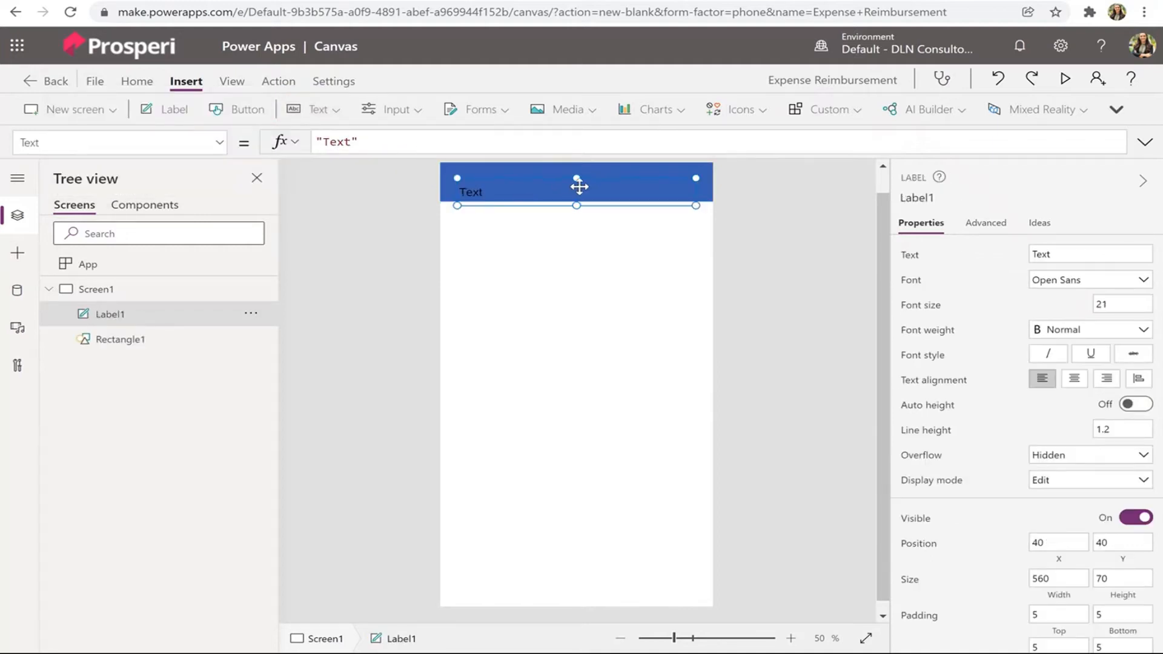
pyautogui.moveTo(564, 180); pyautogui.dragTo(561, 170)
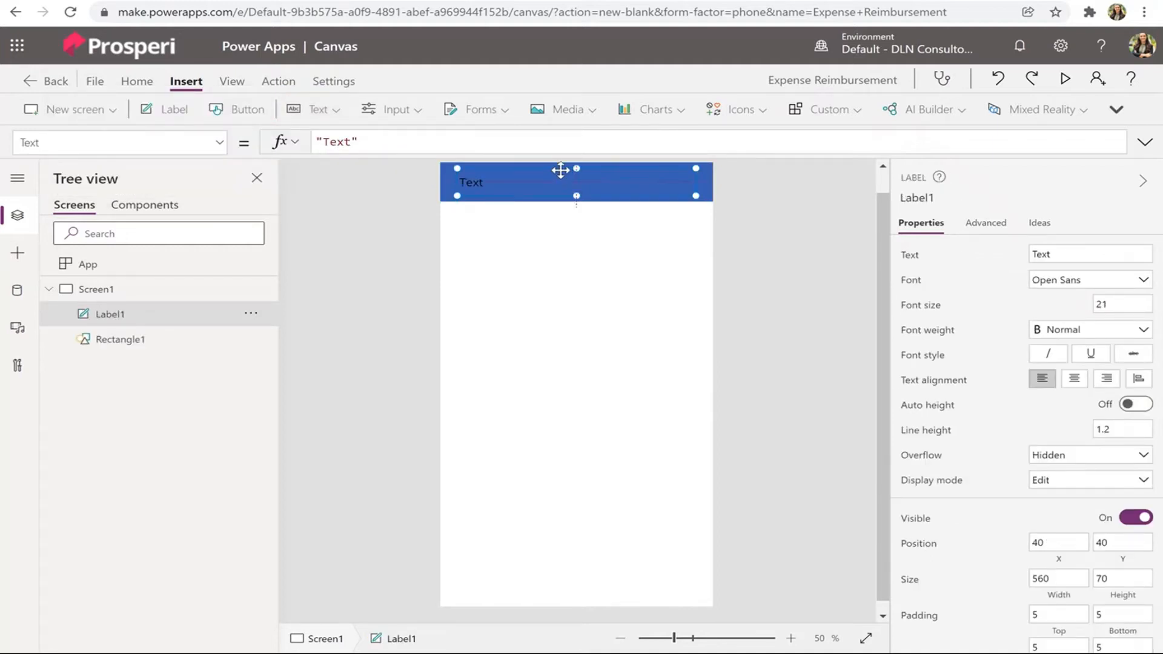
pyautogui.doubleClick(532, 187)
pyautogui.write('Expense R')
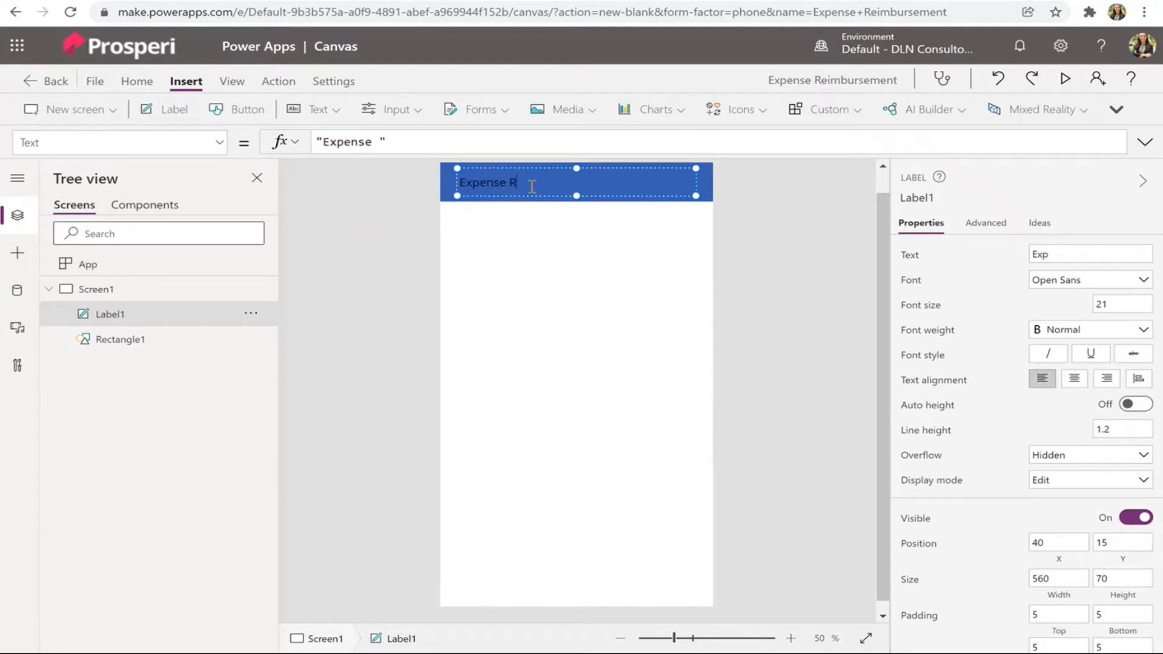
pyautogui.write('eimbursement')
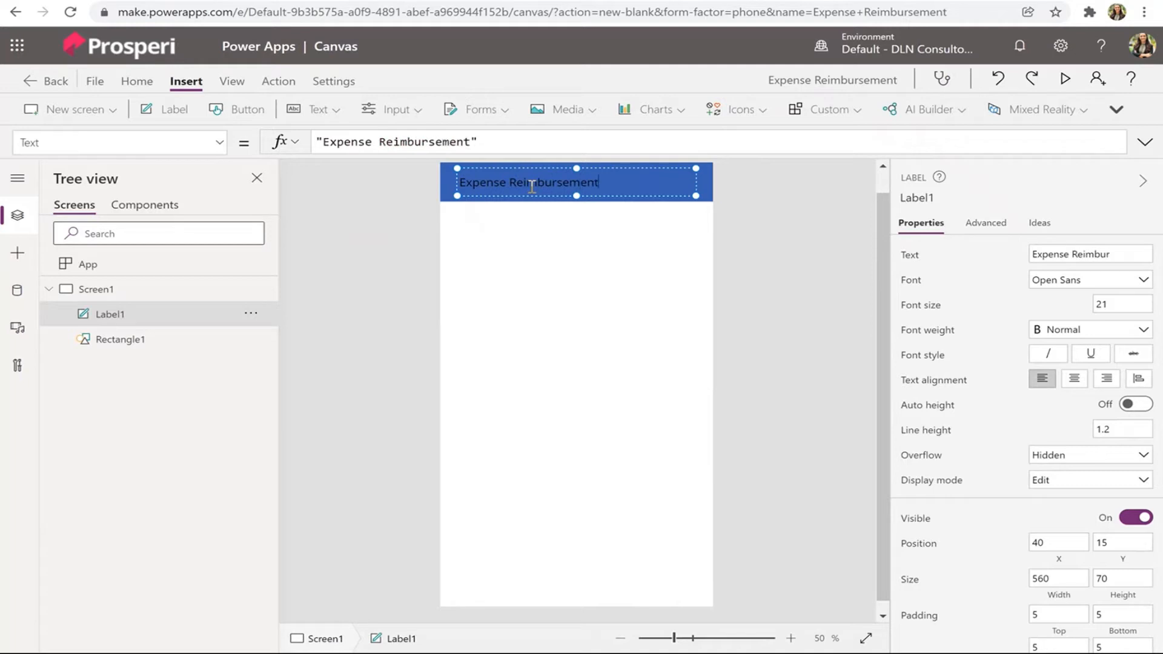
# - Center the header label's text and set its font color to white
pyautogui.click(1074, 378)
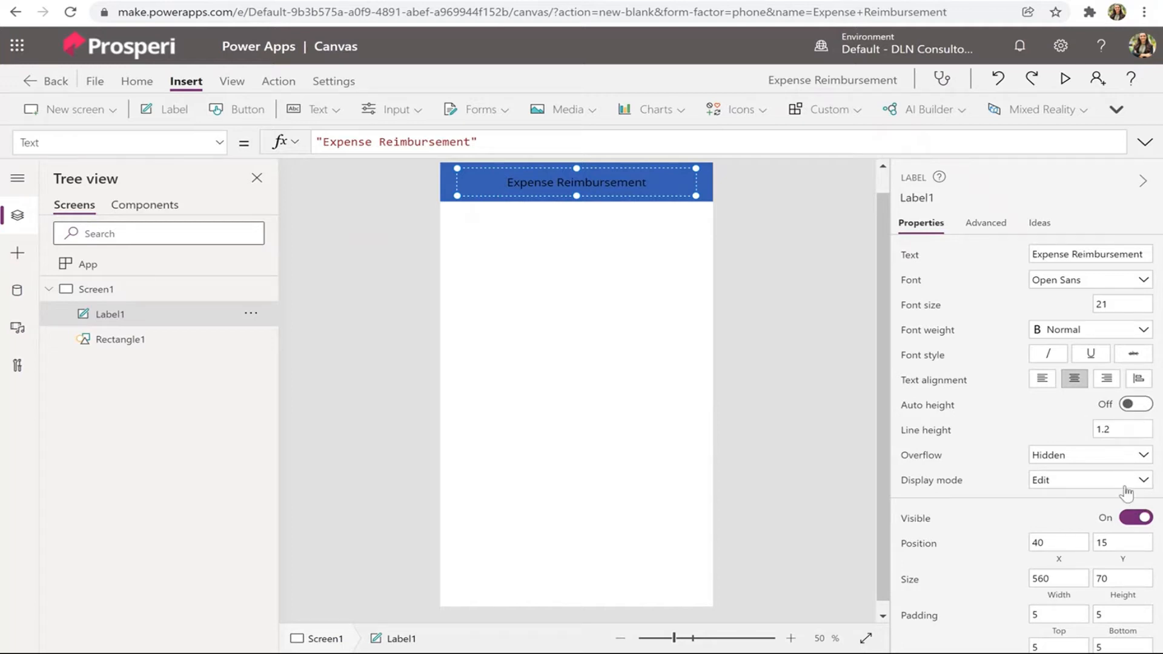
pyautogui.scroll(-4, 1131, 512)
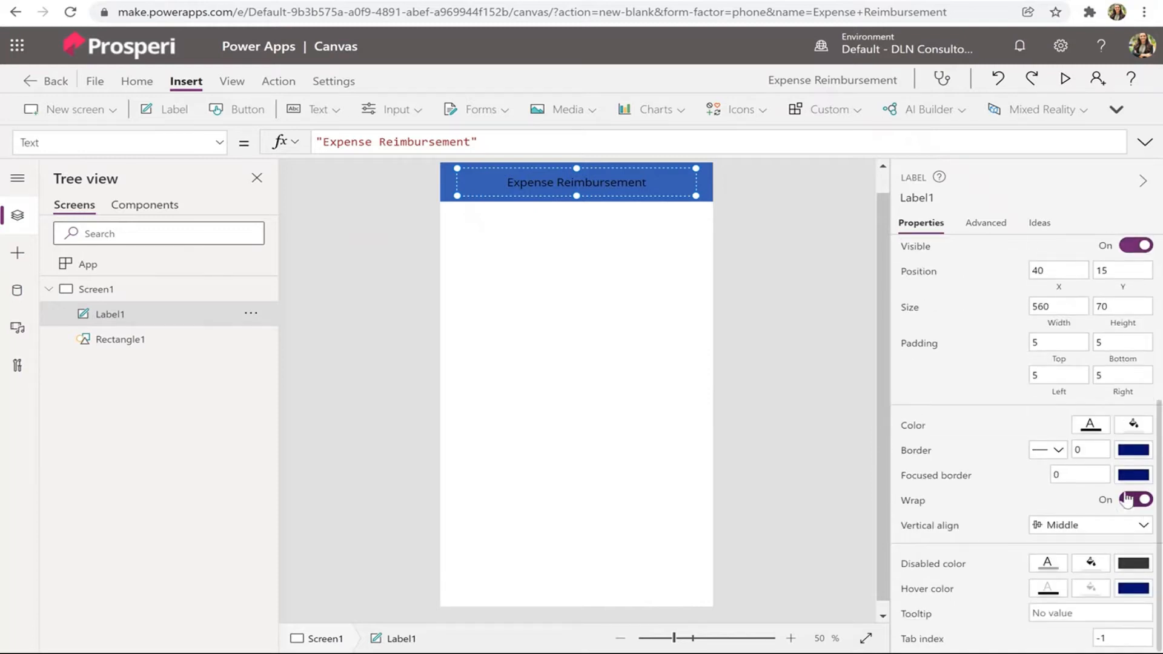
pyautogui.click(1092, 430)
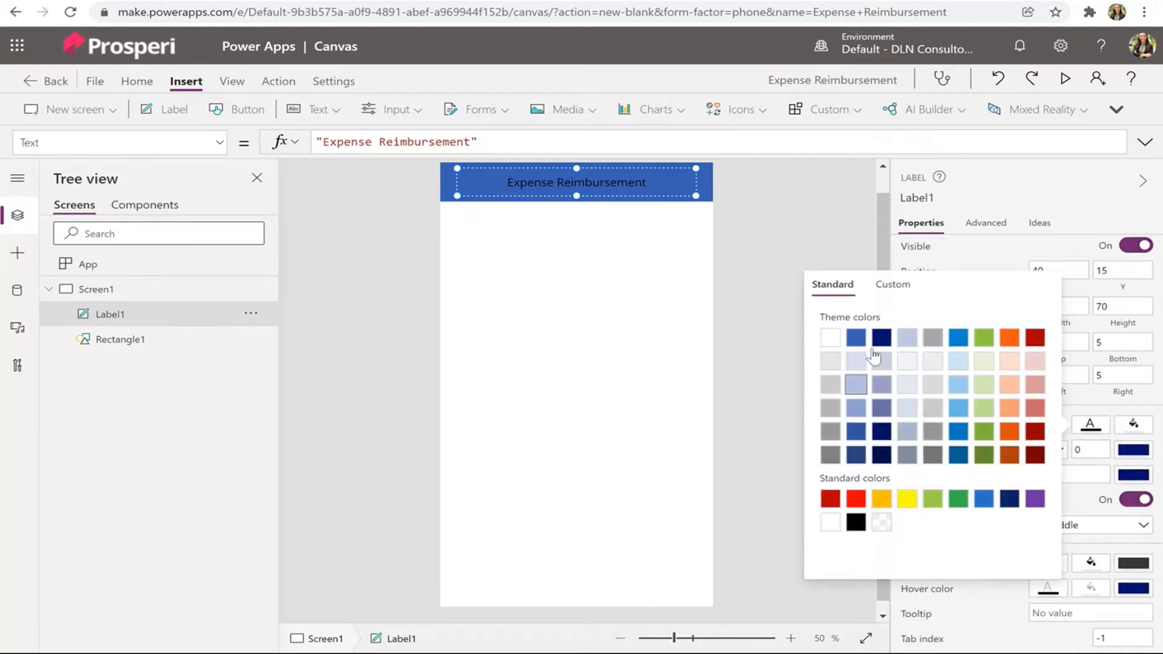
pyautogui.click(835, 340)
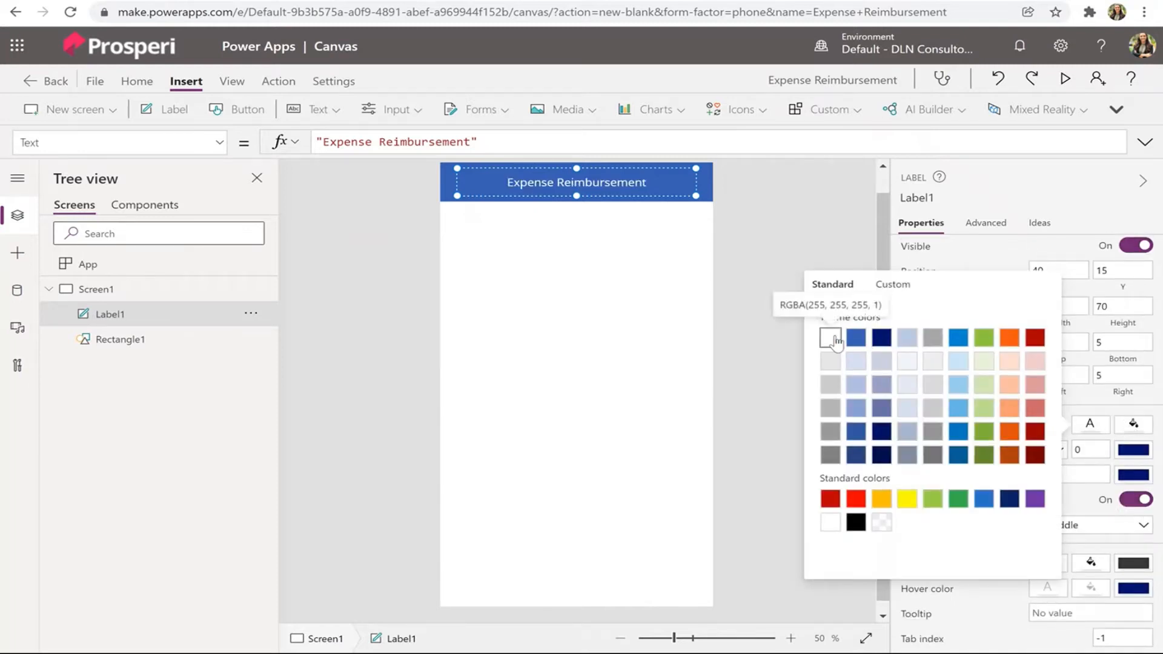
pyautogui.click(794, 240)
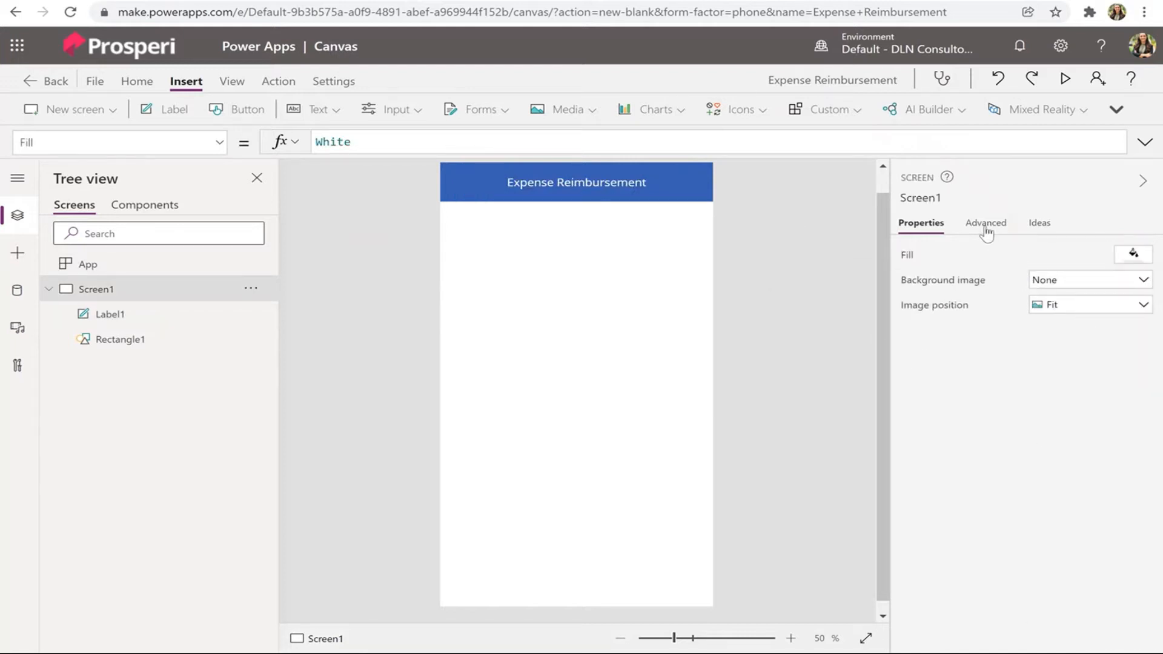
# - Set the header label's font size to 30
pyautogui.click(620, 182)
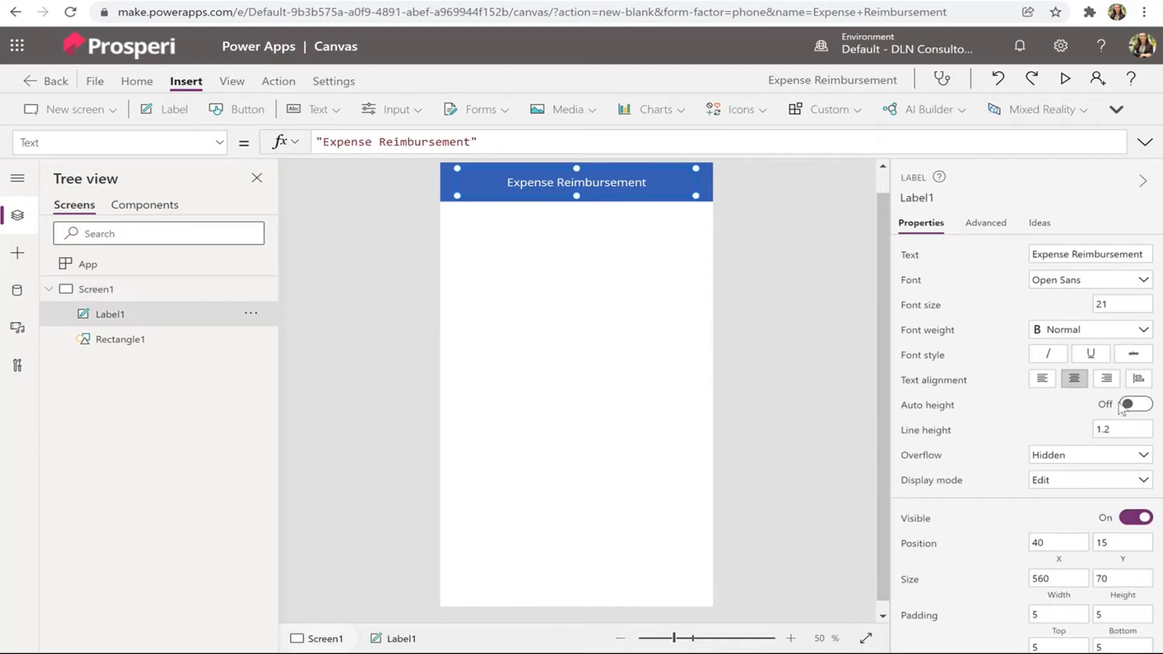
pyautogui.click(1111, 305)
pyautogui.write('30')
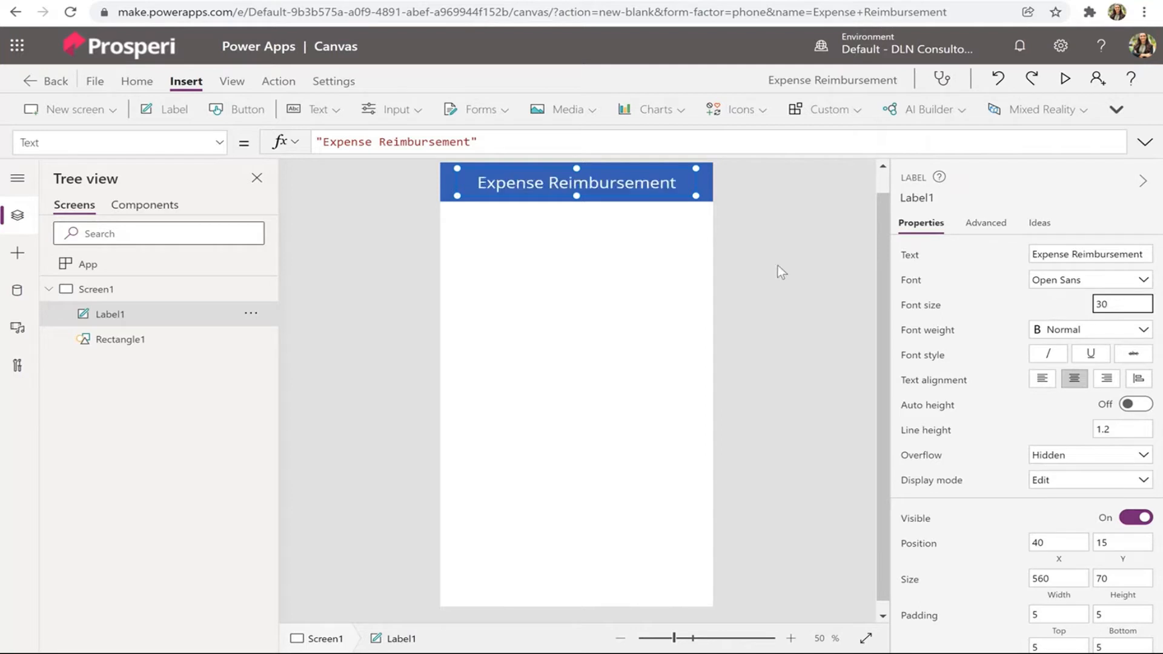
pyautogui.click(798, 249)
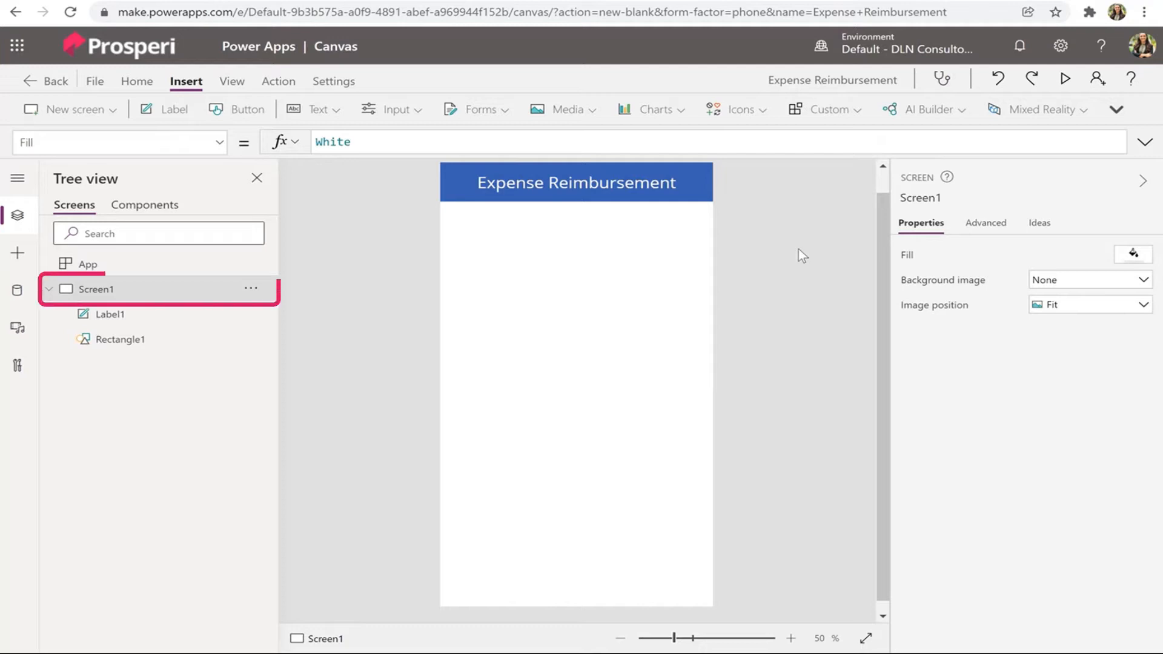
# - Duplicate Screen1 together with its header label and rectangle
pyautogui.click(250, 290)
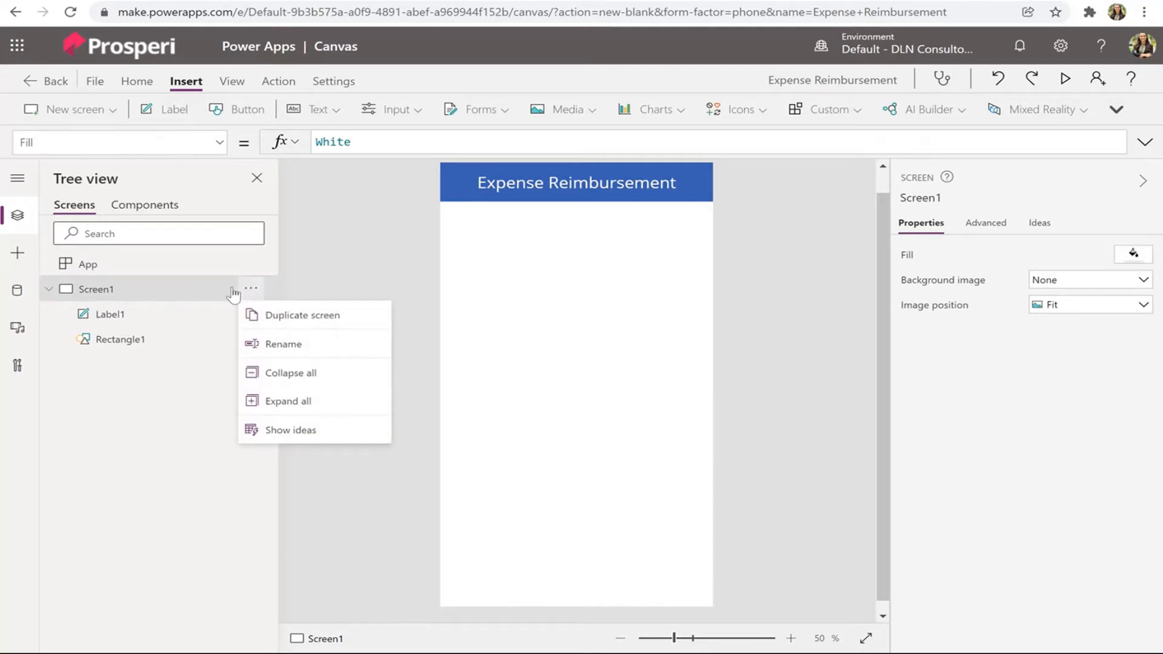
pyautogui.rightClick(167, 293)
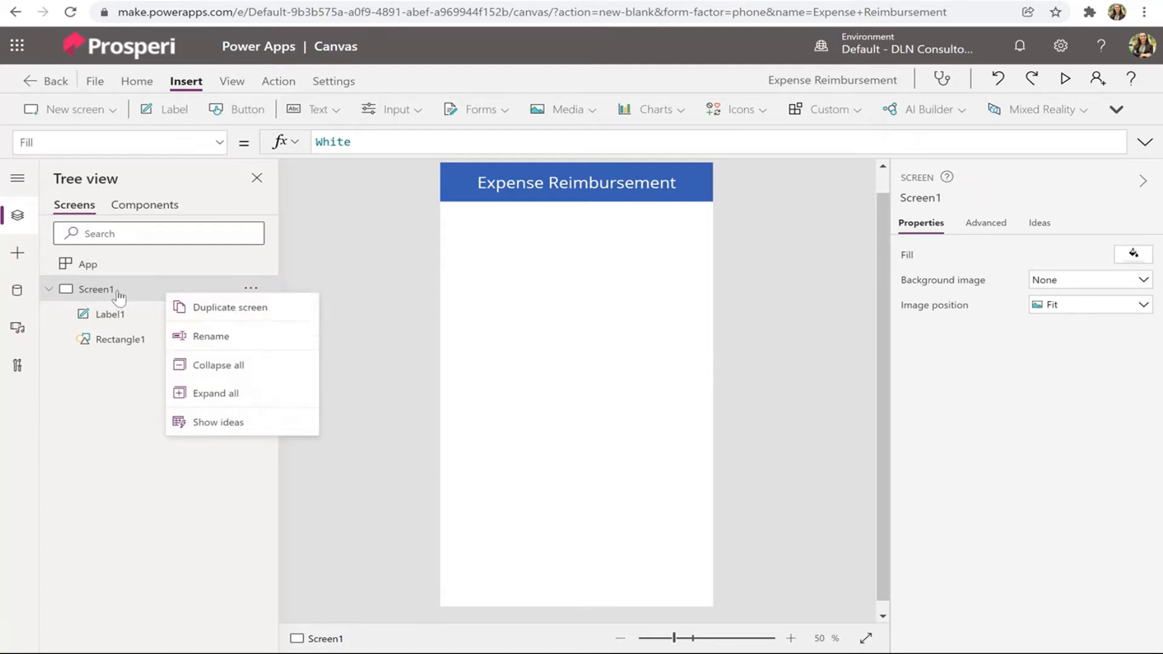
pyautogui.rightClick(126, 295)
pyautogui.click(216, 310)
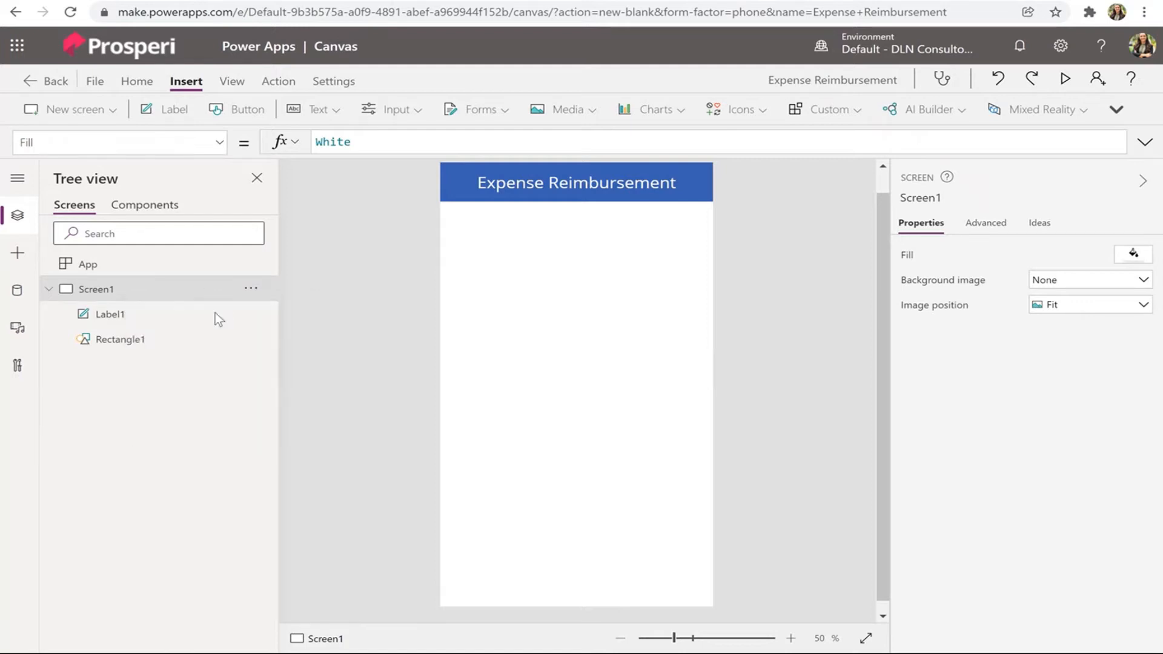
# - Duplicate Screen1_1 to add a third screen, and rename Screen1_1 as Screen2
pyautogui.click(250, 363)
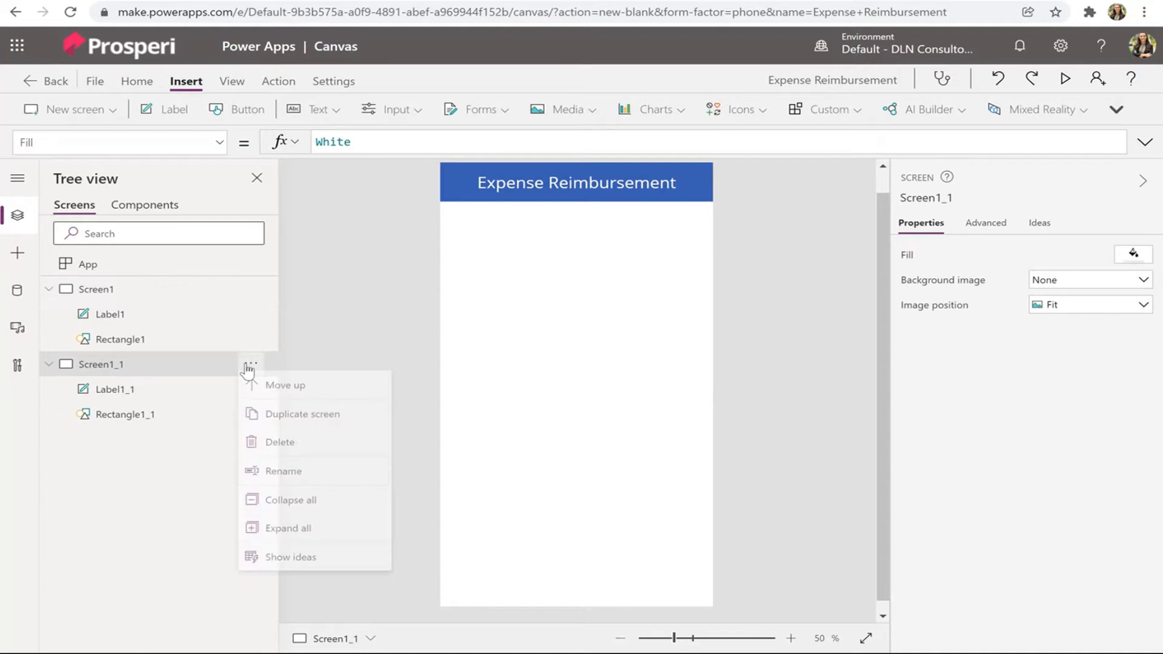
pyautogui.click(279, 436)
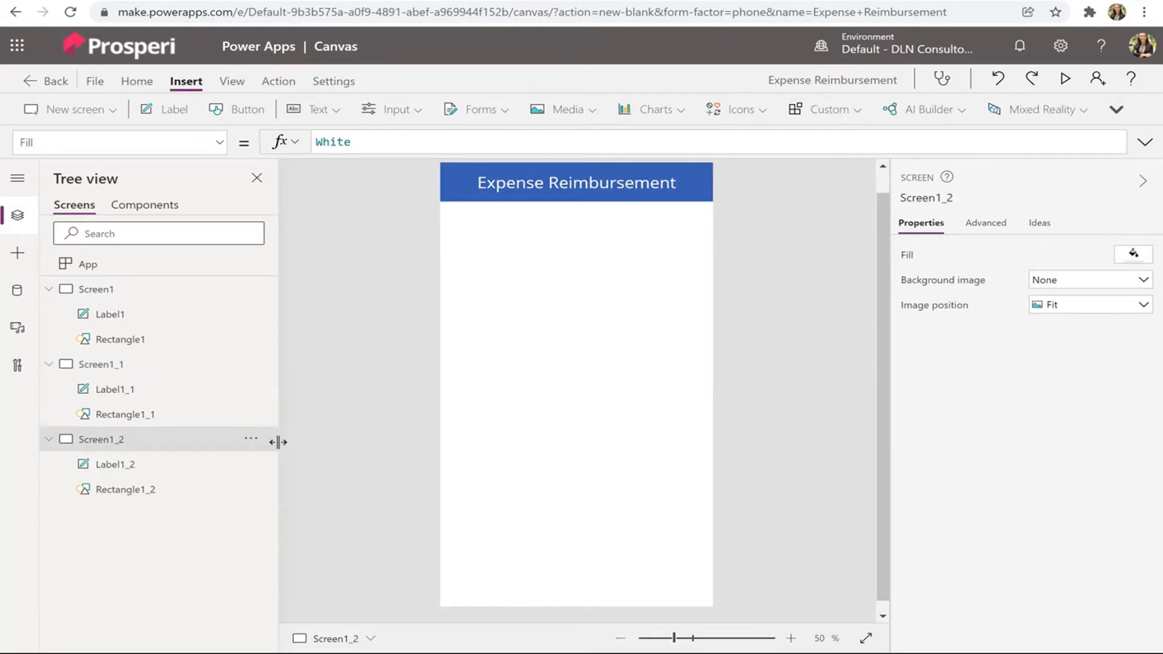
pyautogui.click(129, 371)
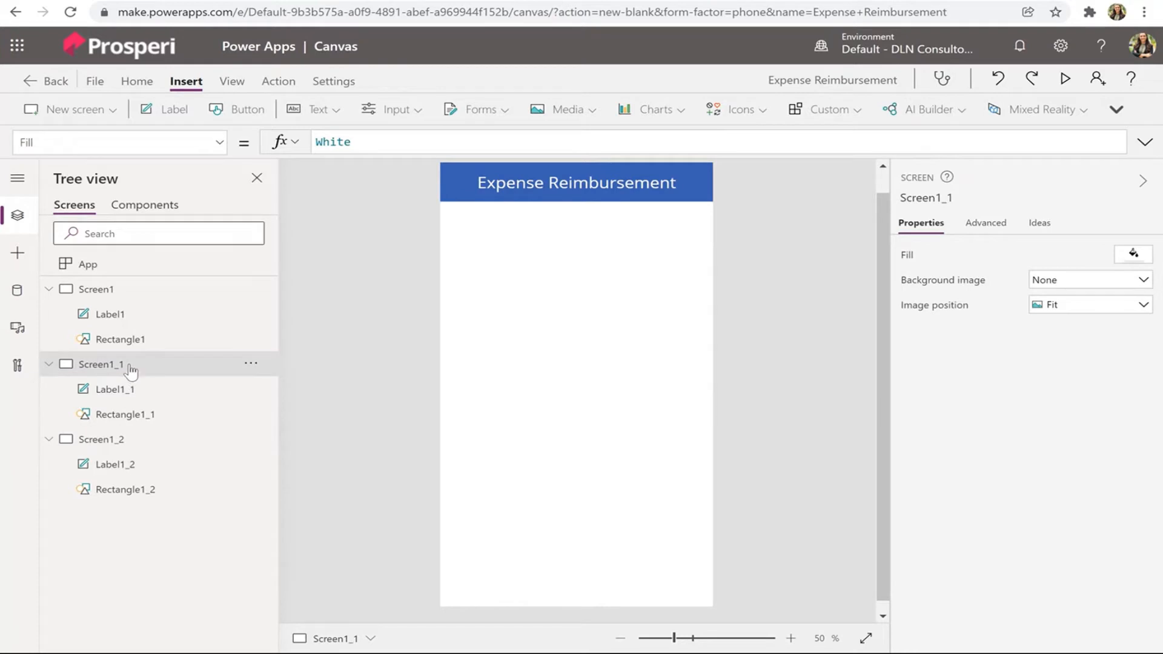
pyautogui.doubleClick(107, 371)
pyautogui.click(140, 362)
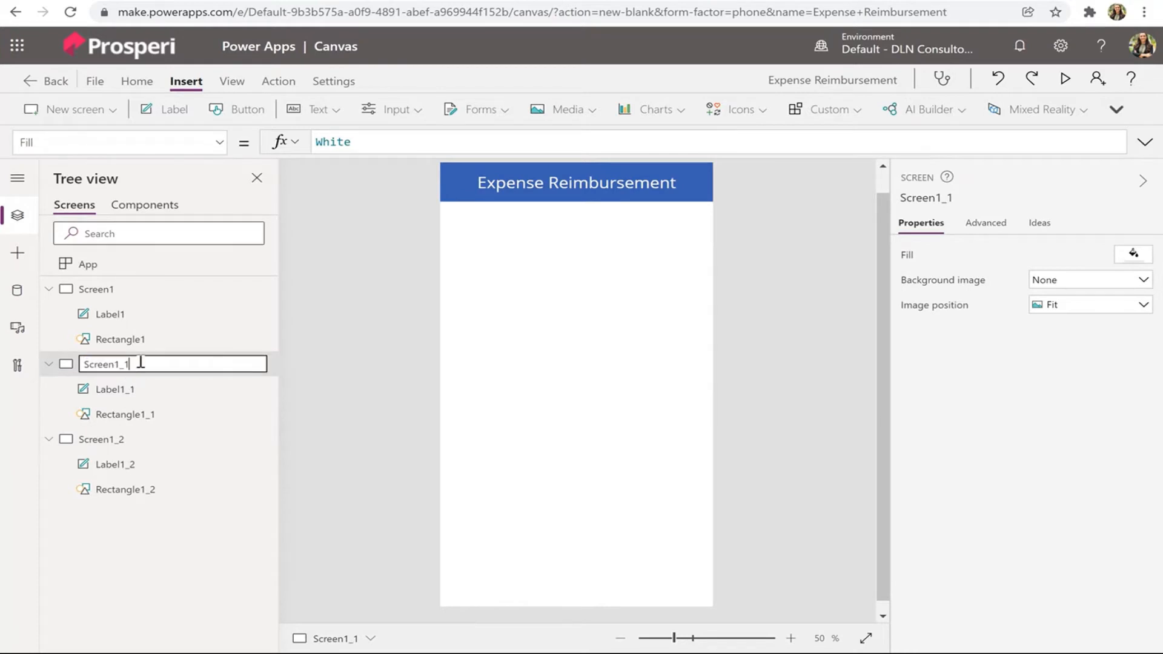
pyautogui.press('BackSpace')
pyautogui.write('2')
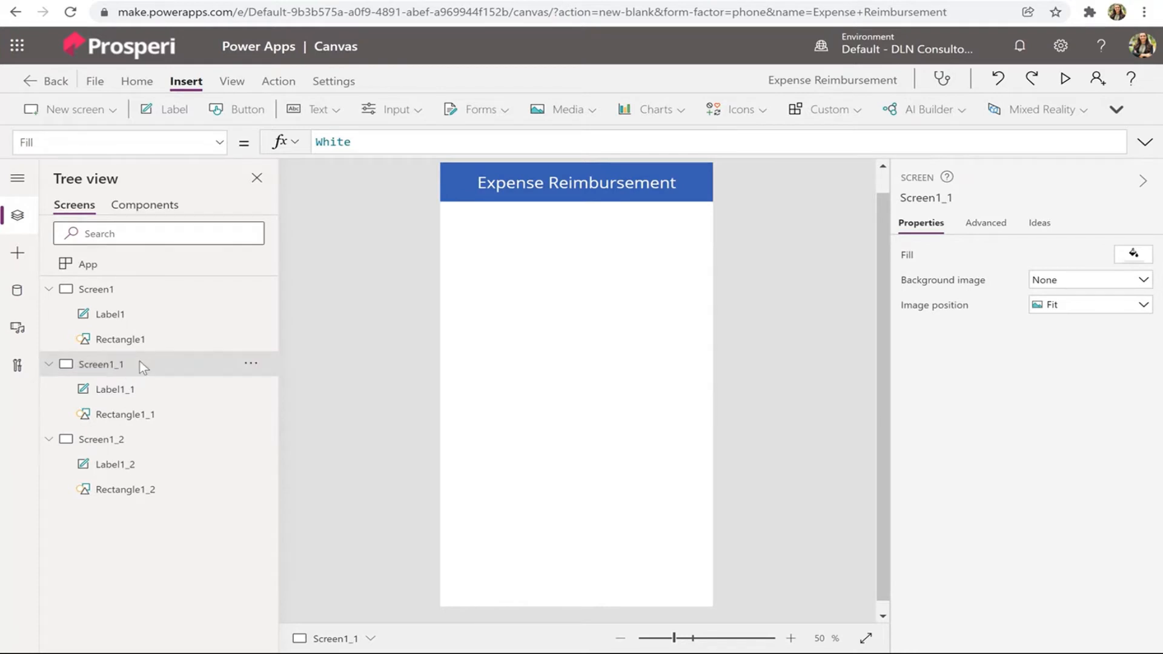
pyautogui.press('Return')
# - Rename the Screen1_2 screen as Screen3
pyautogui.click(142, 447)
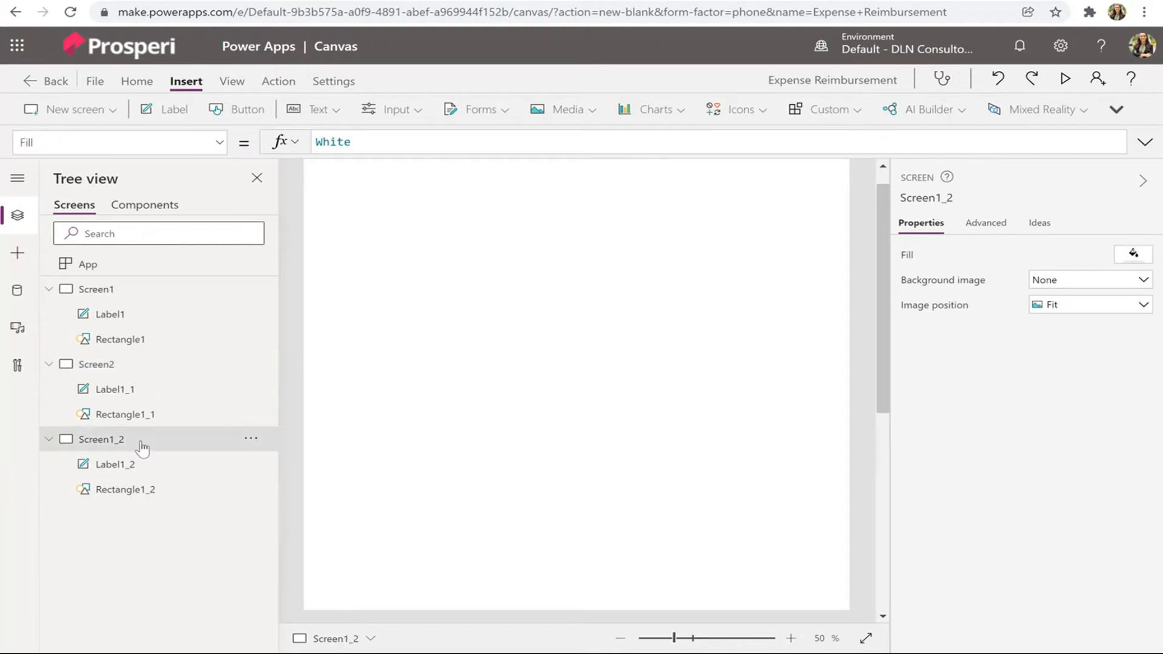
pyautogui.doubleClick(143, 442)
pyautogui.click(142, 441)
pyautogui.write('3')
pyautogui.press('Return')
# - Insert a button on Screen1, centered below the header at X 180, Y 367
pyautogui.click(133, 297)
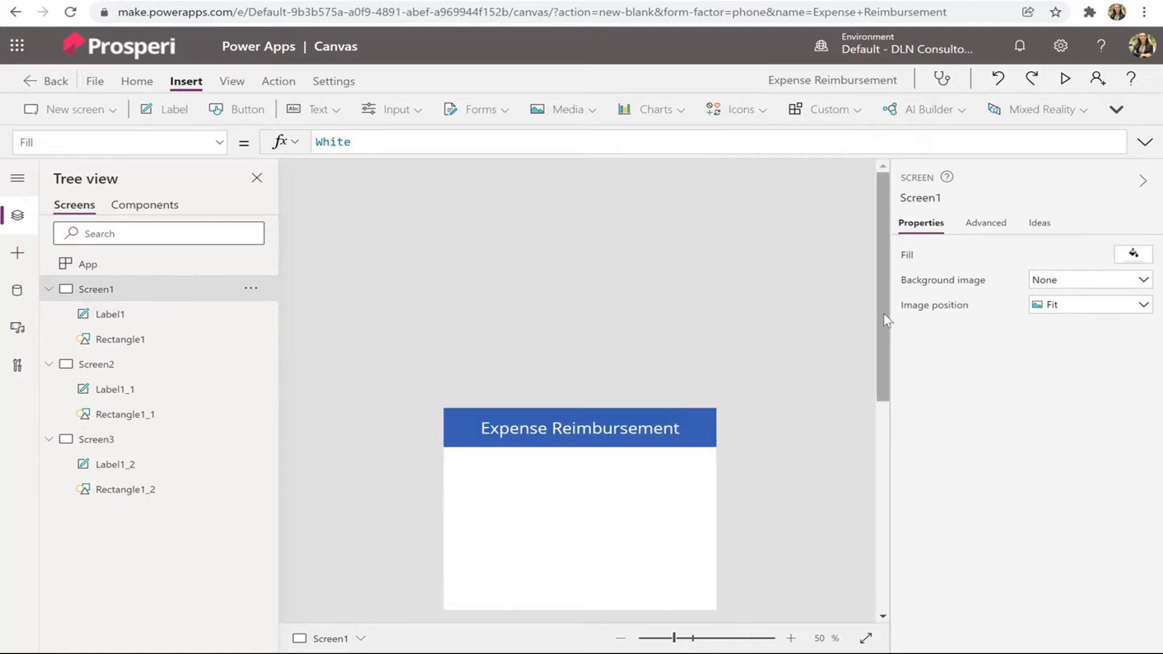
pyautogui.moveTo(889, 341); pyautogui.dragTo(890, 393)
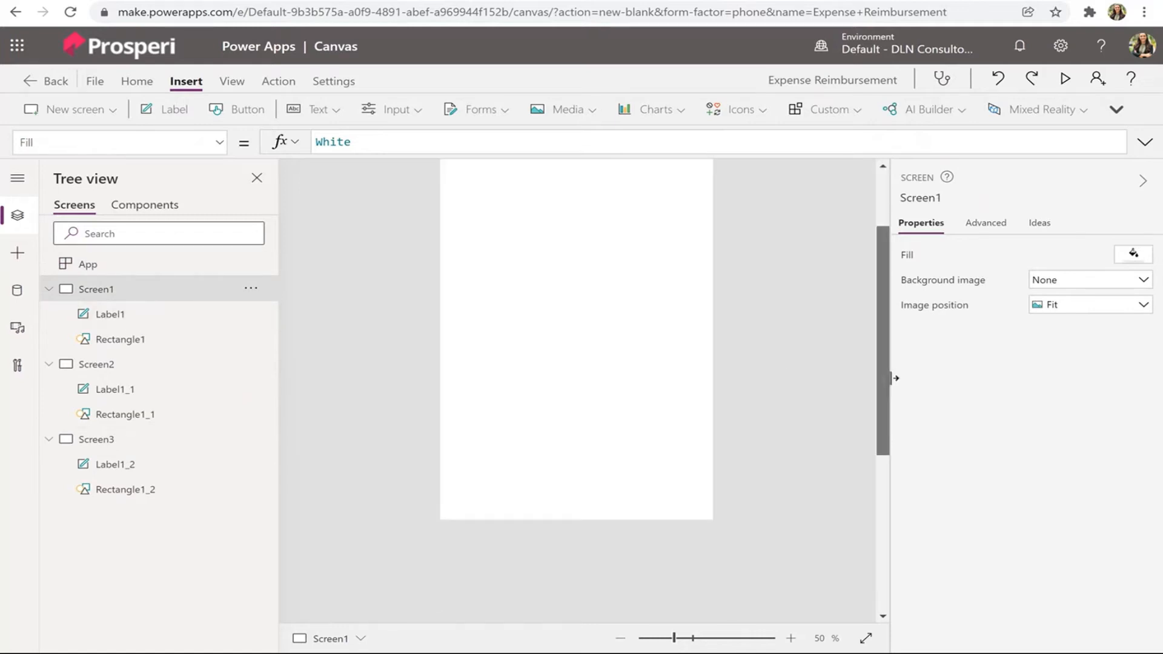
pyautogui.click(622, 639)
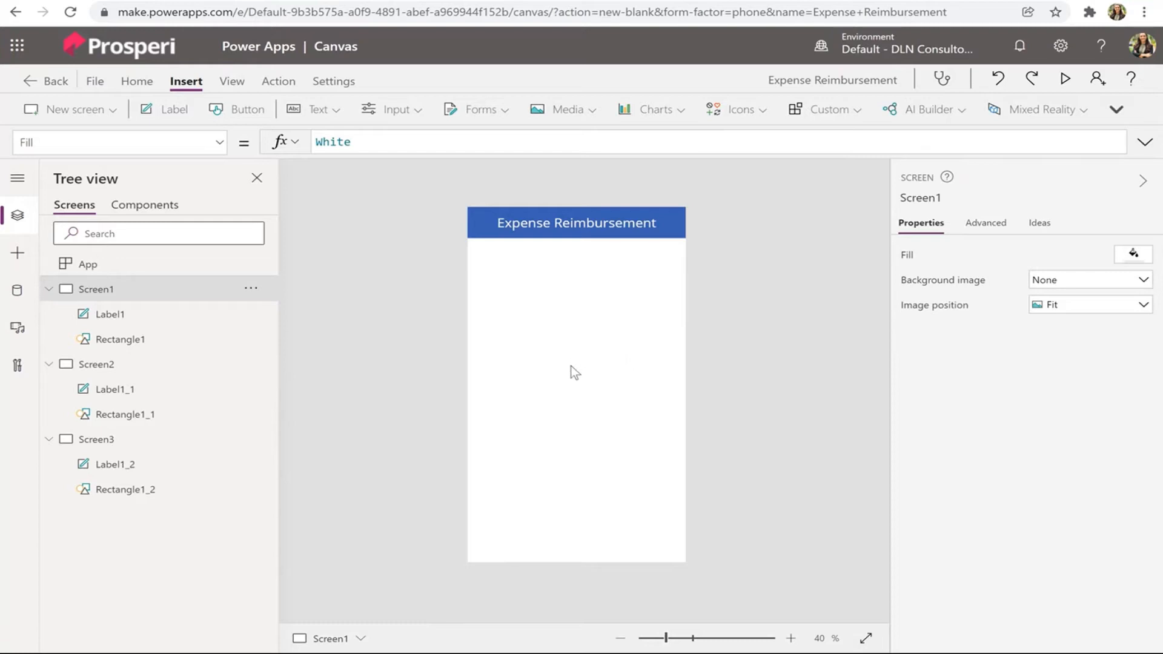
pyautogui.click(238, 110)
pyautogui.moveTo(570, 241); pyautogui.dragTo(583, 332)
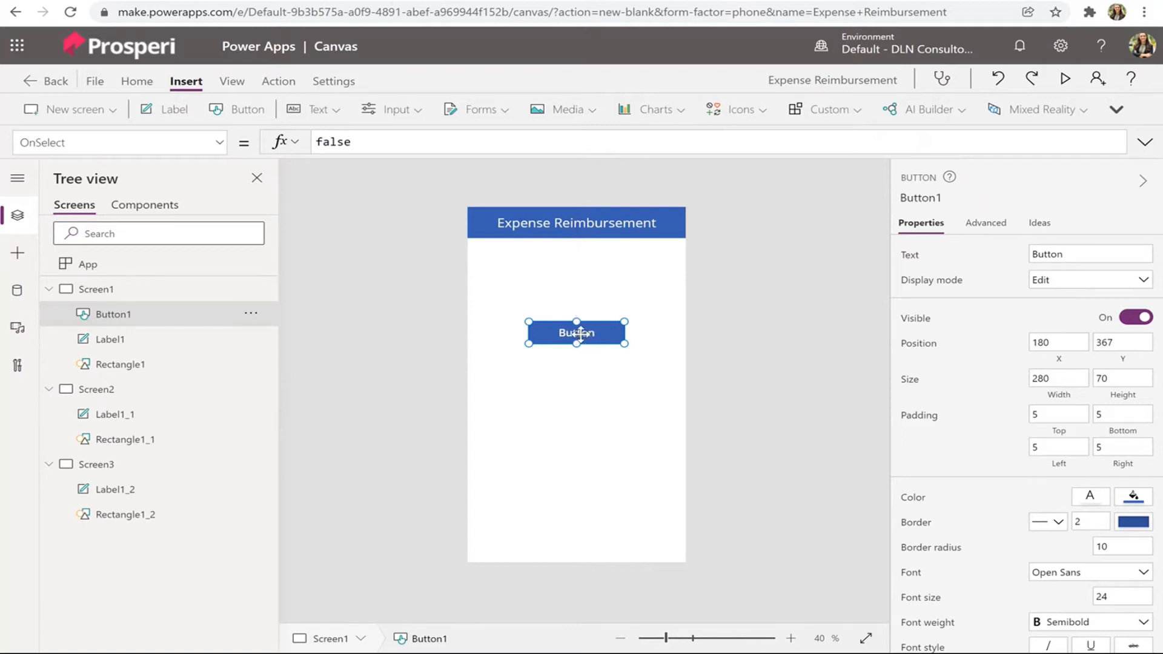
# - Set the button's text to "Request New Reimbursement" and enlarge it to 420 by 140 at X 110, Y 247
pyautogui.doubleClick(580, 333)
pyautogui.write('Reon')
pyautogui.write('quest Ne')
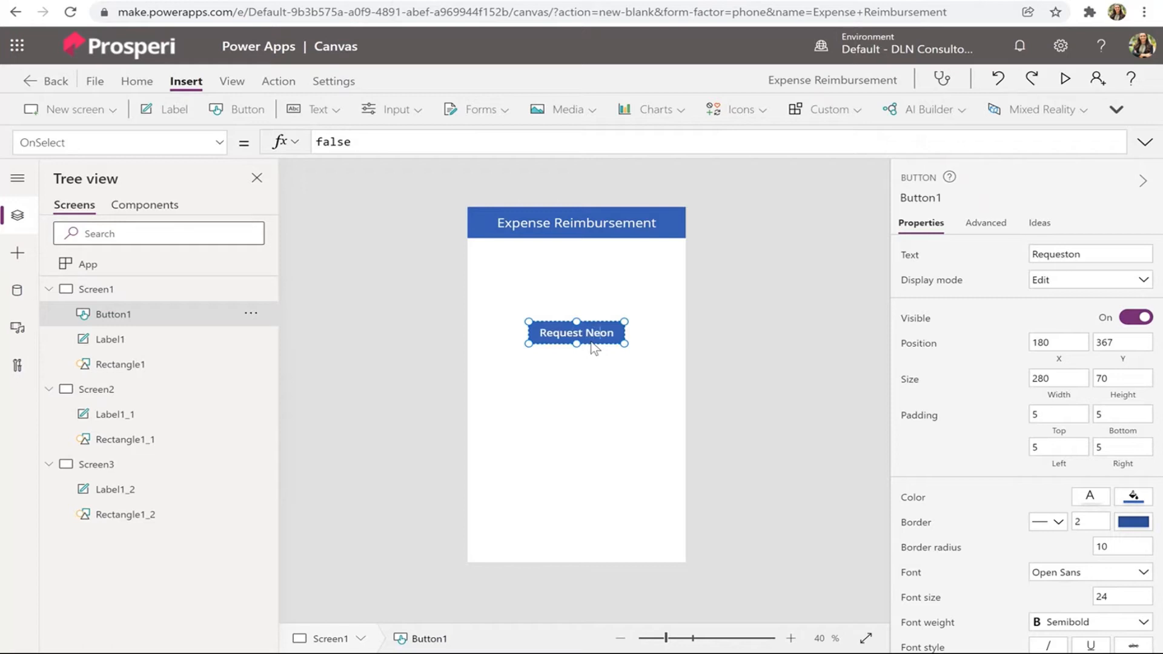
pyautogui.write('w Reimbursement')
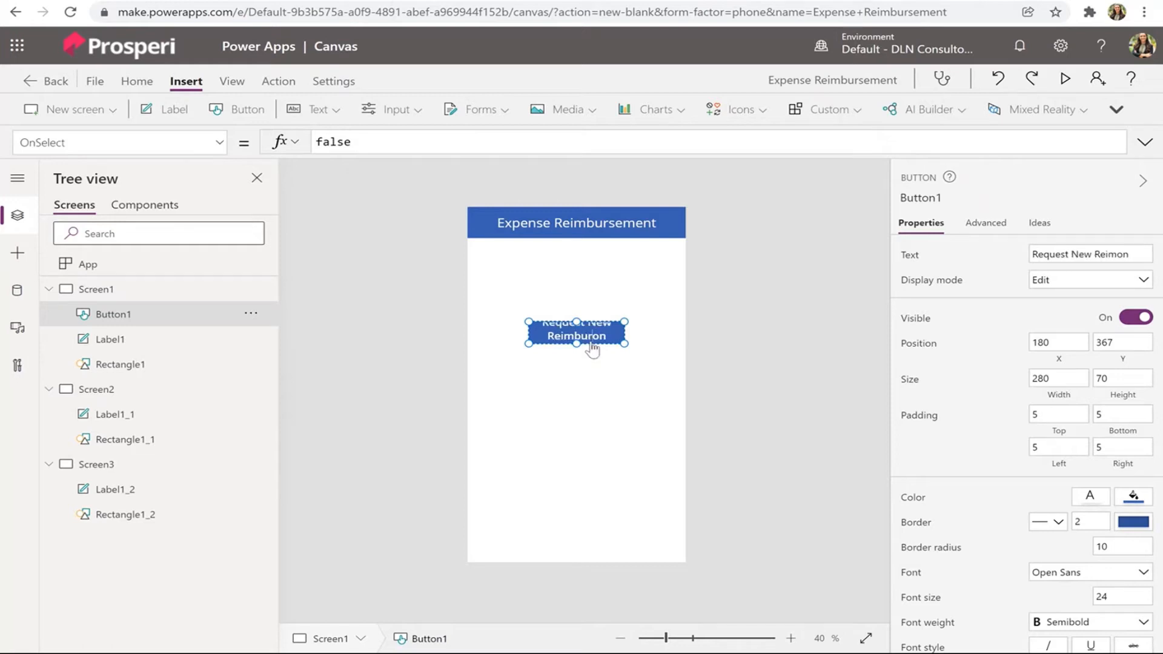
pyautogui.press('Delete')
pyautogui.press('Delete')
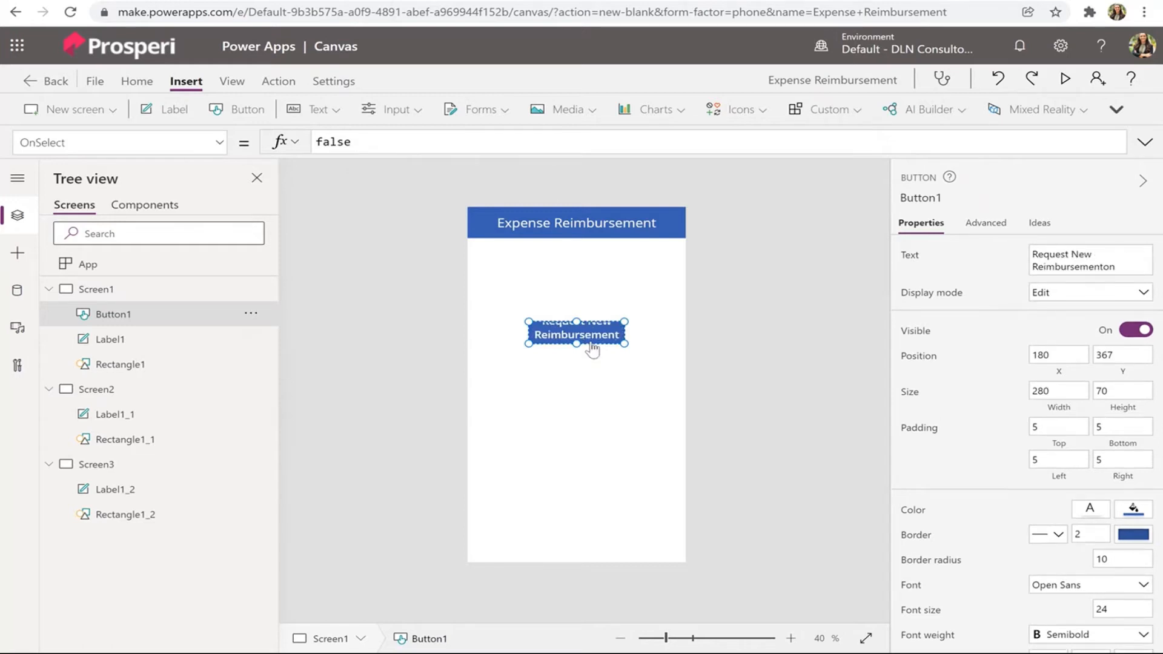
pyautogui.moveTo(577, 343); pyautogui.dragTo(480, 343)
pyautogui.moveTo(607, 321); pyautogui.dragTo(631, 284)
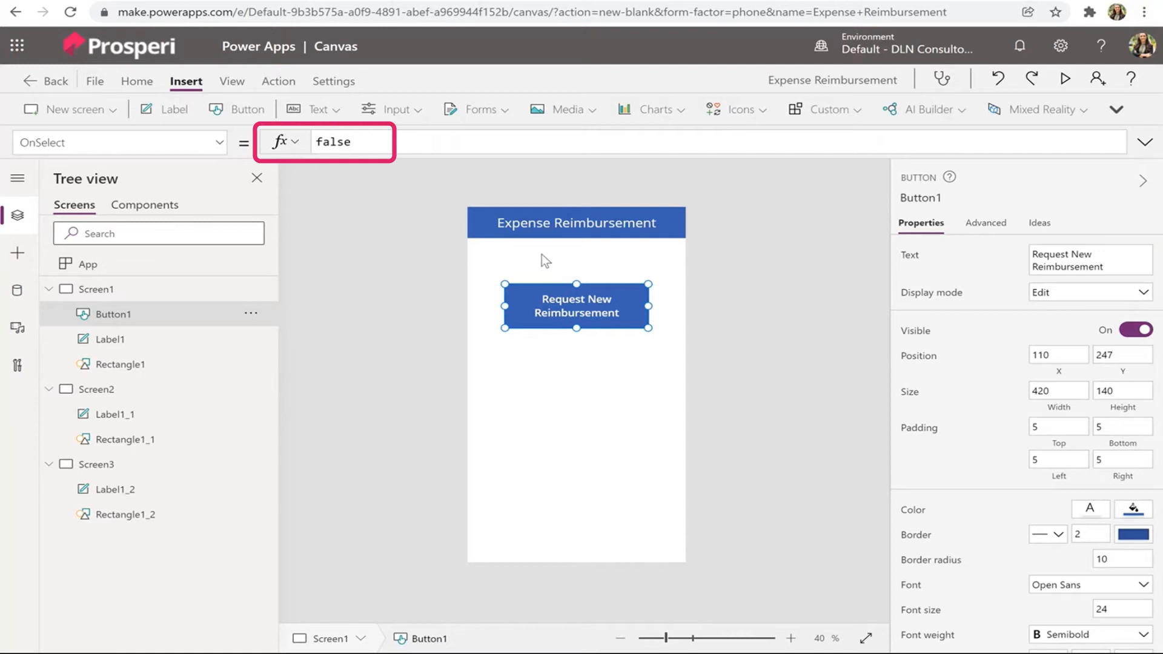
# - Set the Request New Reimbursement button's OnSelect formula to Navigate(Screen2)
pyautogui.moveTo(364, 141); pyautogui.dragTo(293, 152)
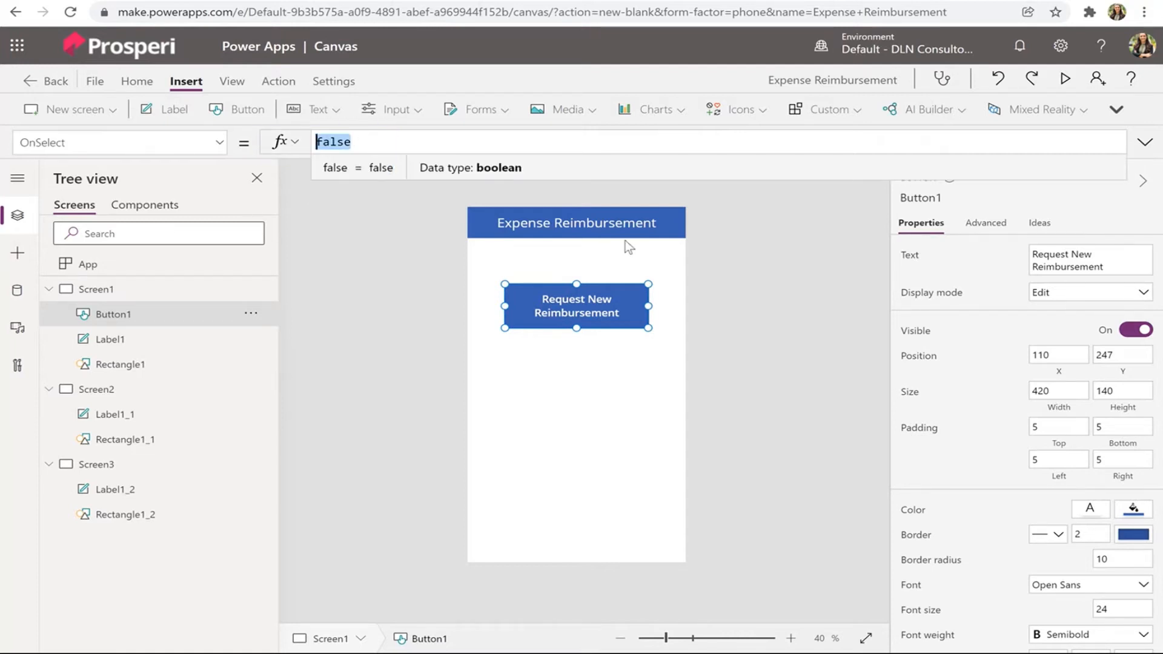
pyautogui.write('Navigate')
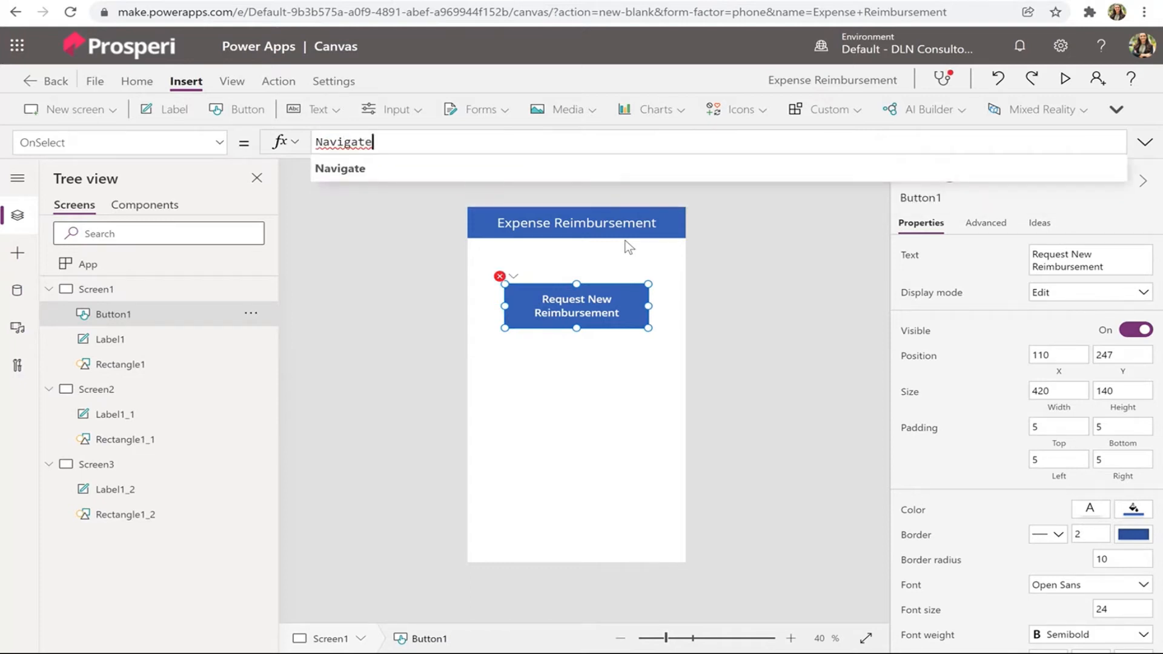
pyautogui.write('(')
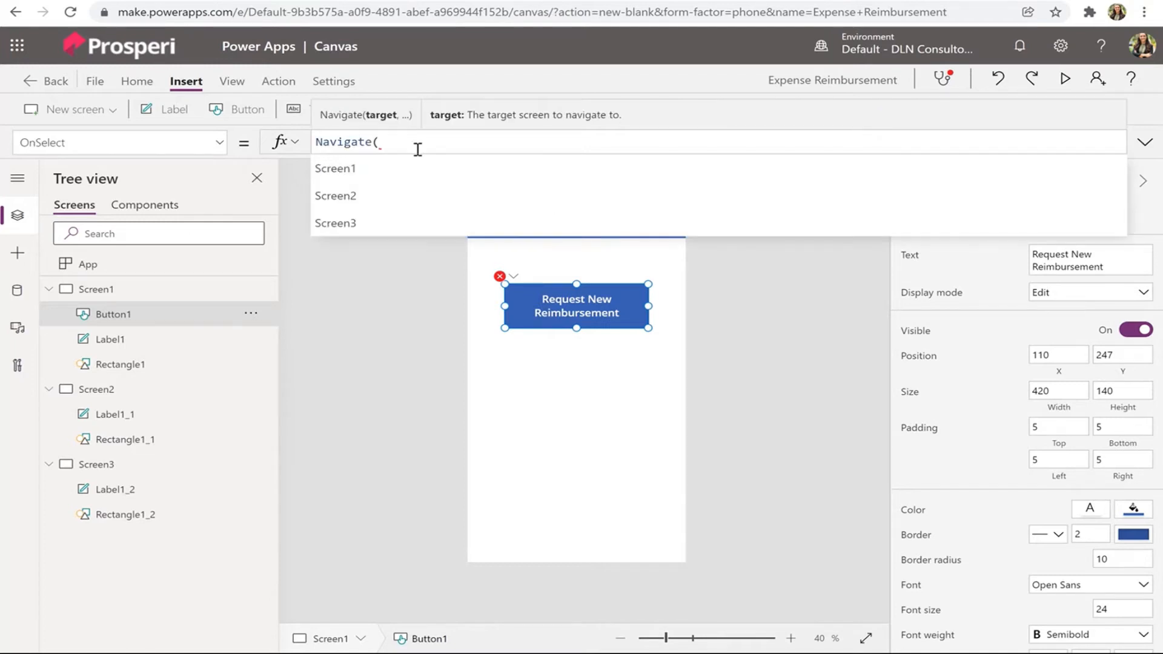
pyautogui.click(373, 196)
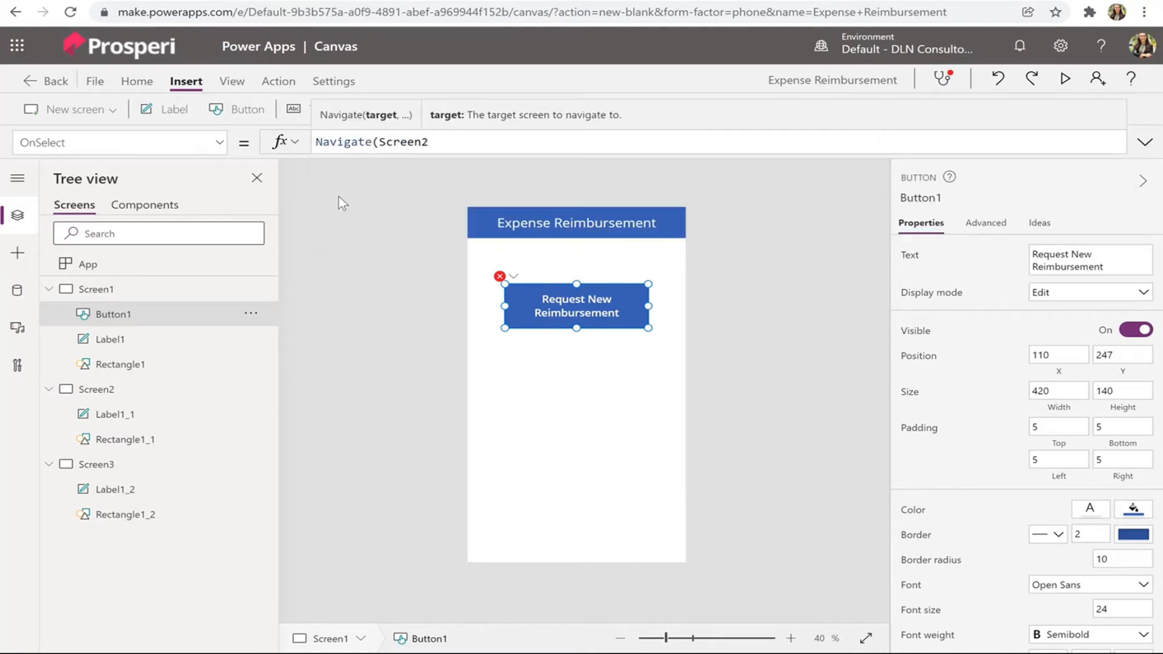
pyautogui.write(')')
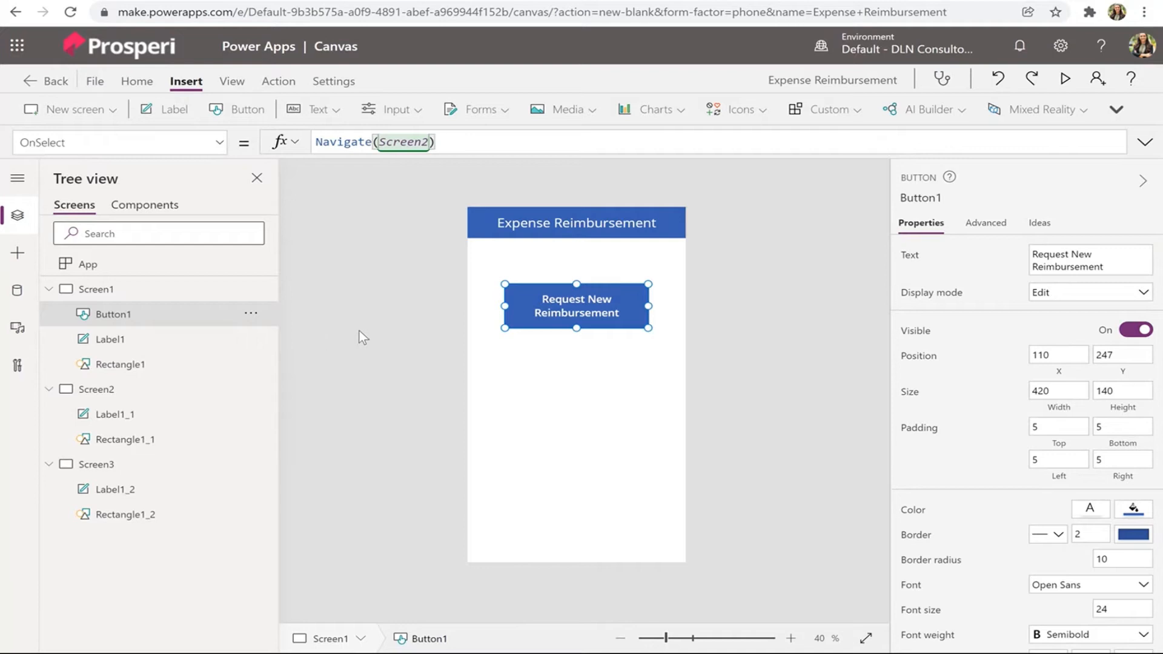
pyautogui.click(713, 351)
# - Preview the app from Screen1, test the Request New Reimbursement button, and close the preview
pyautogui.click(558, 312)
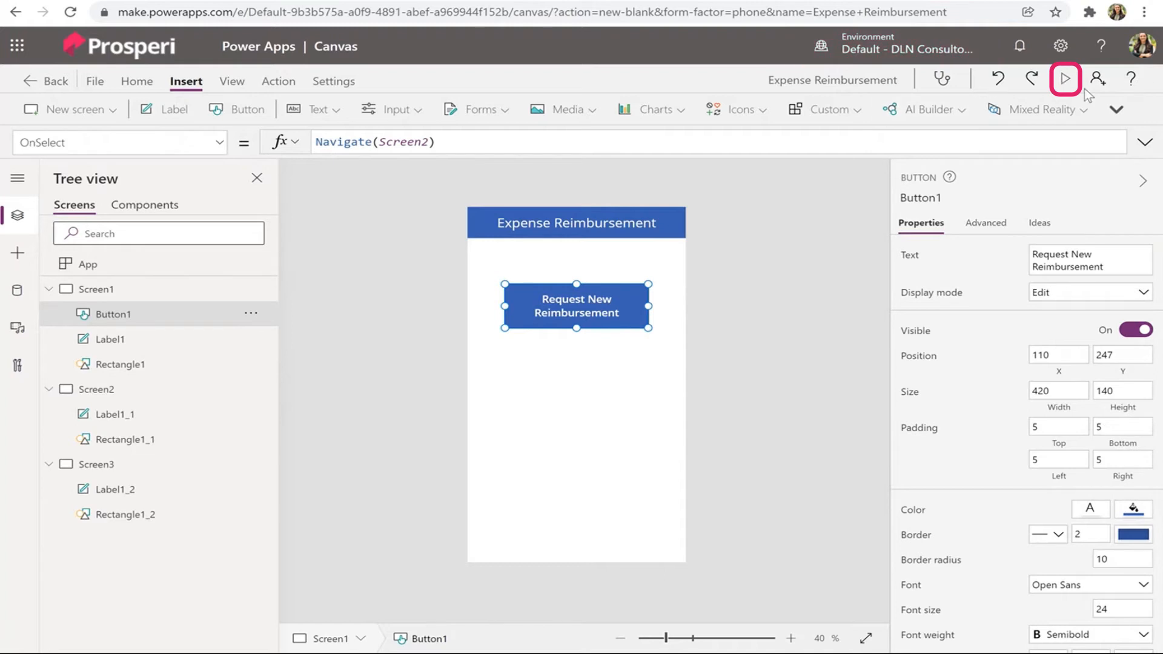
pyautogui.click(1064, 80)
pyautogui.click(607, 236)
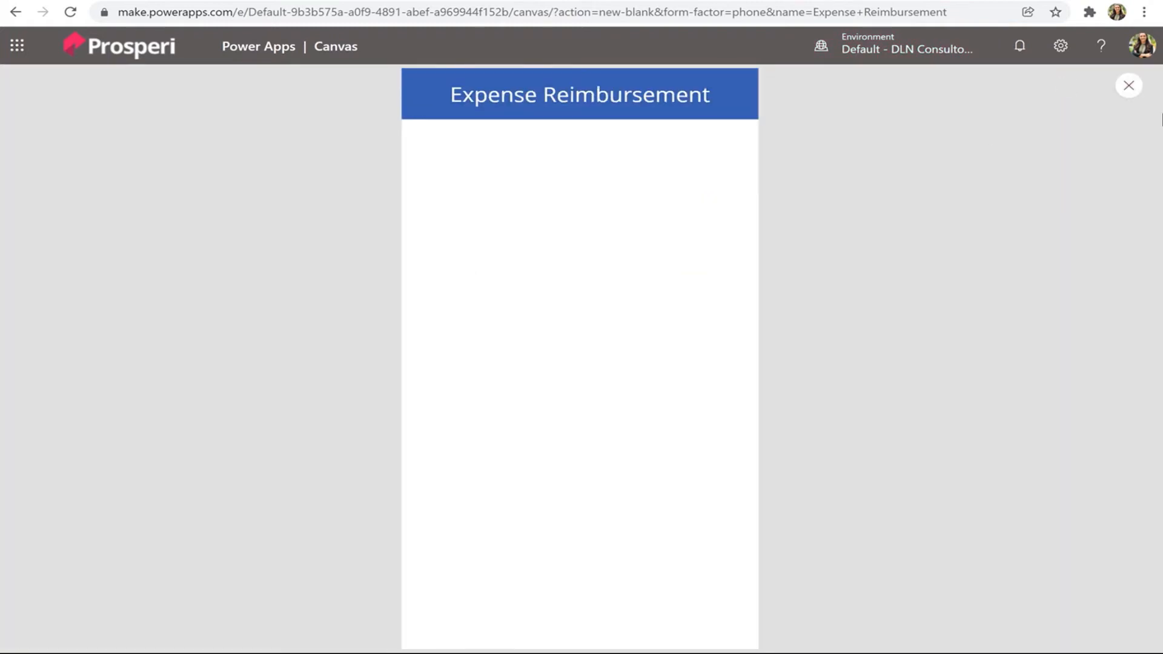
pyautogui.click(1128, 88)
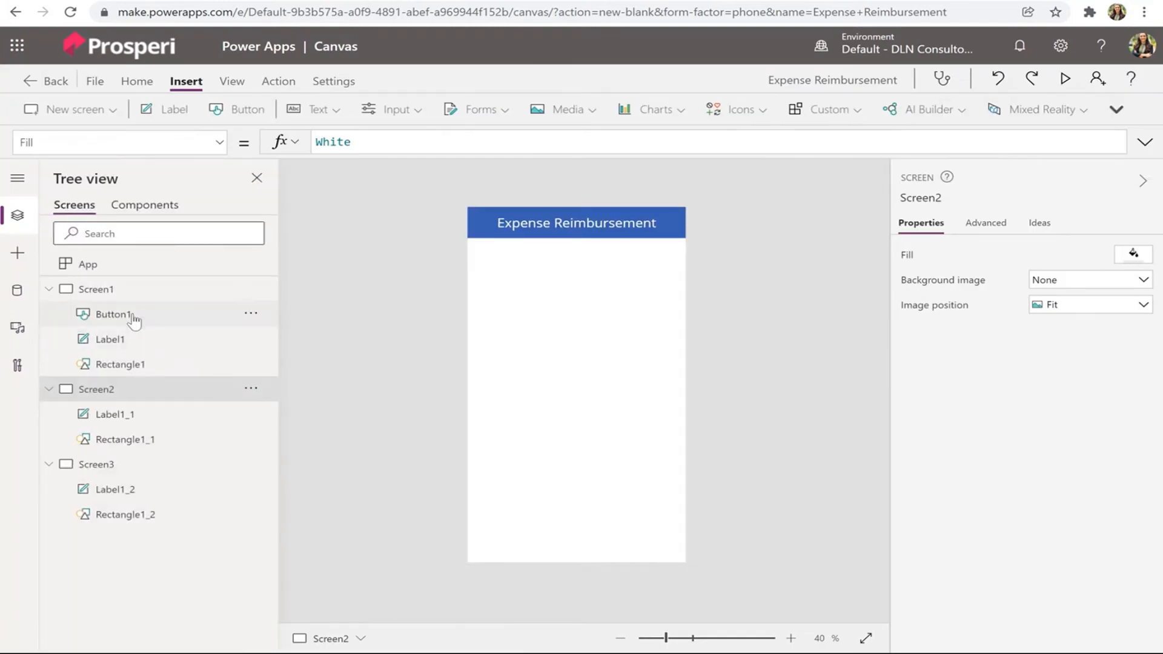
# - Insert a Back icon on Screen2 and place it centered near the screen's lower edge at X 288, Y 1050
pyautogui.click(118, 291)
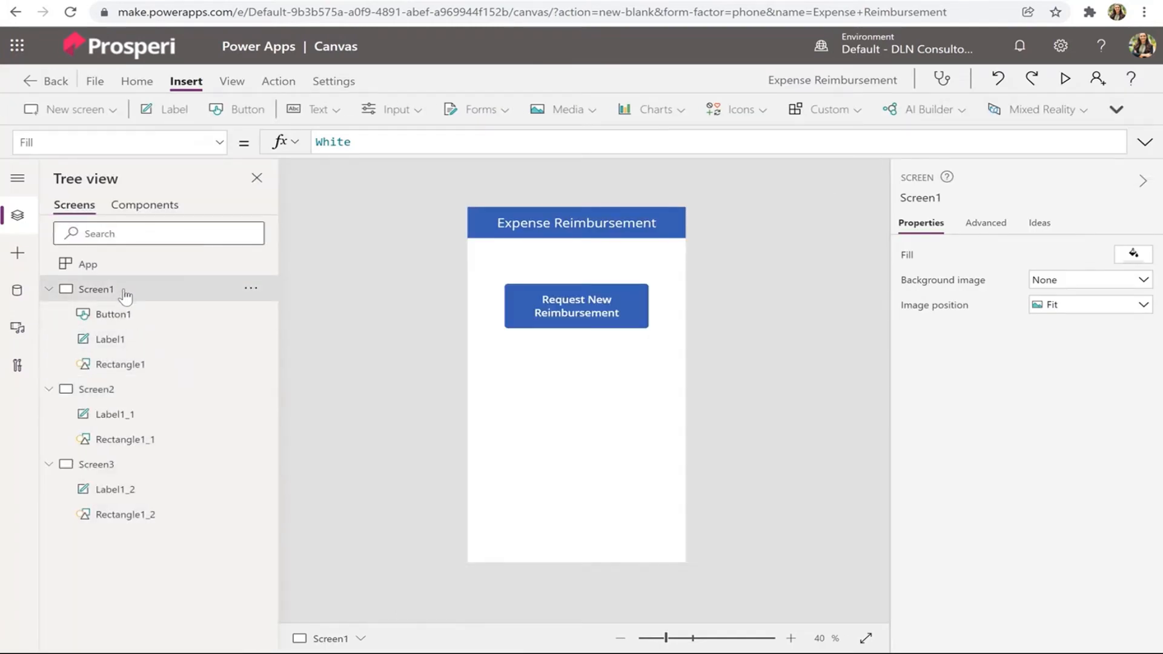
pyautogui.click(97, 390)
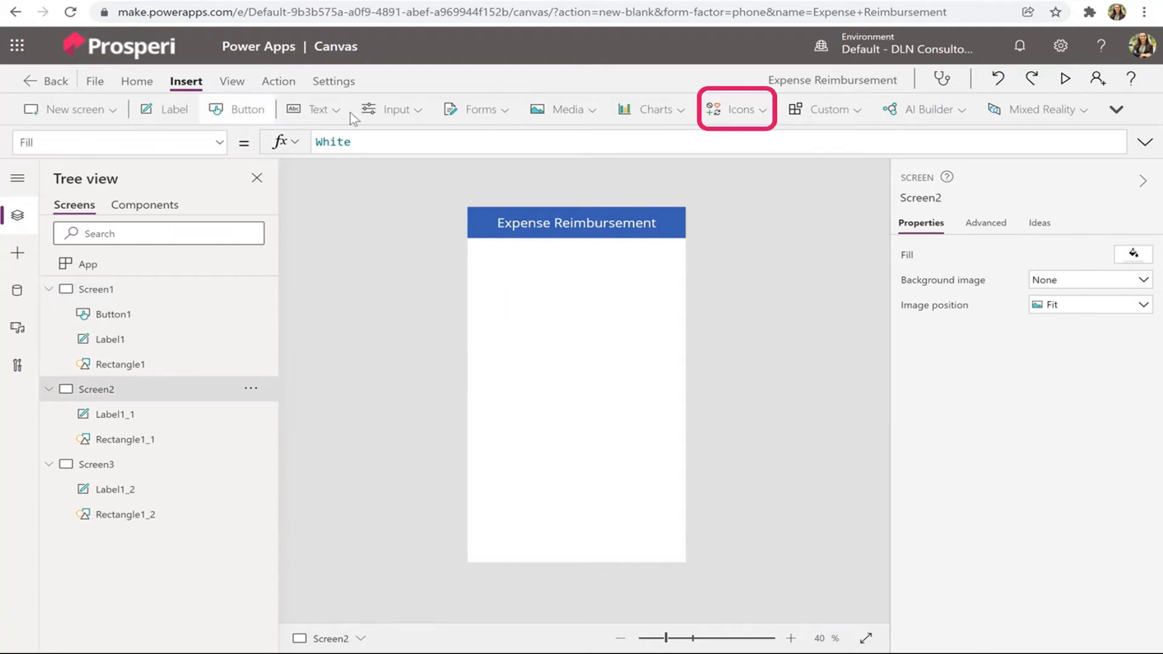
pyautogui.click(757, 113)
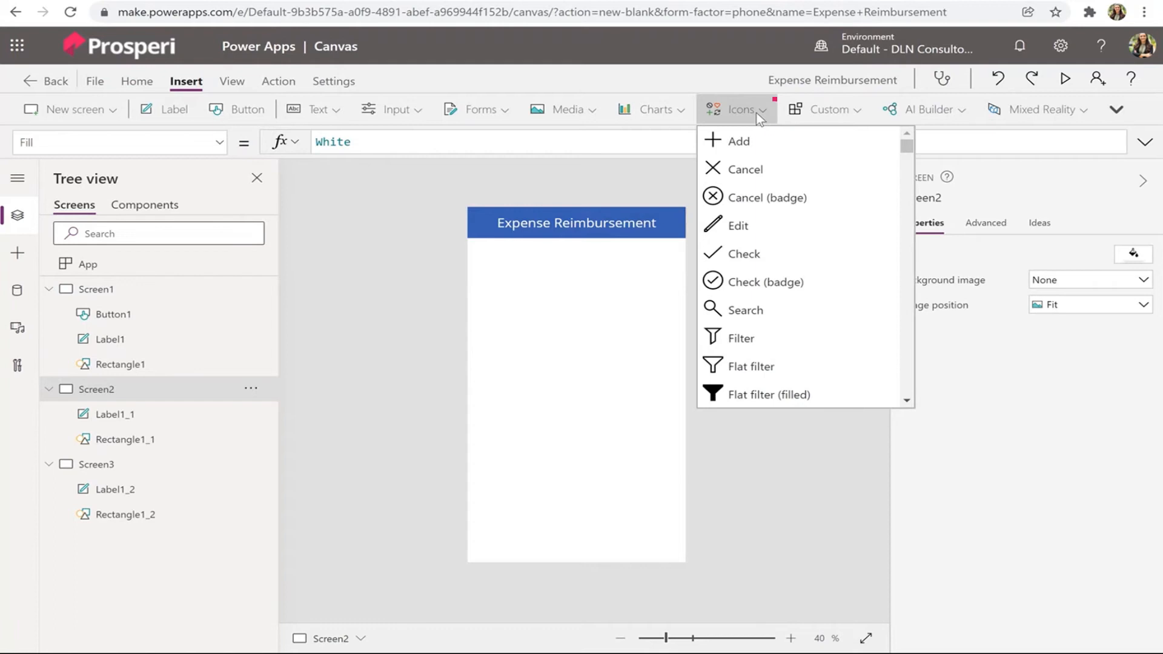
pyautogui.scroll(-1, 770, 307)
pyautogui.scroll(-6, 770, 306)
pyautogui.scroll(-9, 770, 312)
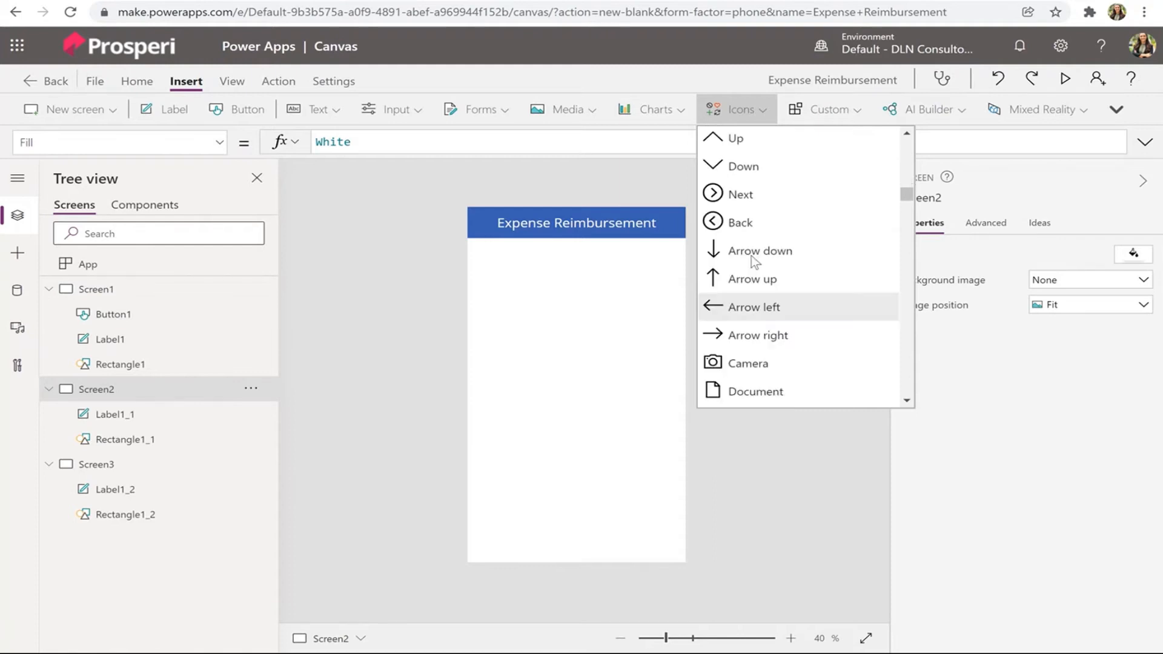
pyautogui.click(741, 222)
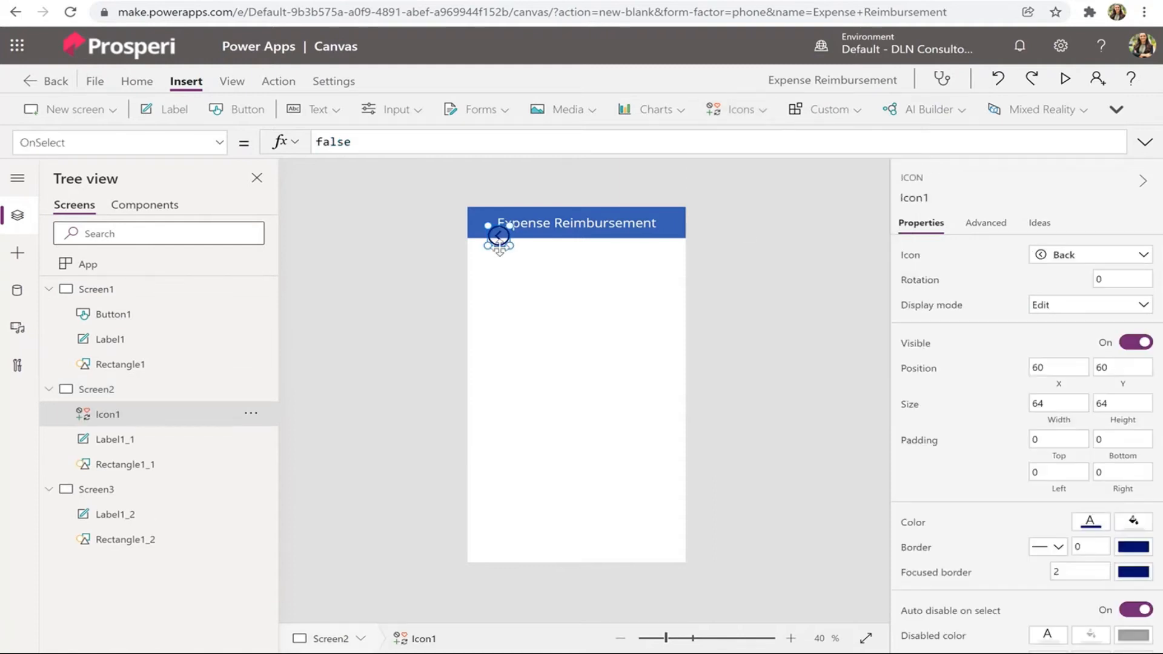
pyautogui.moveTo(500, 249); pyautogui.dragTo(575, 557)
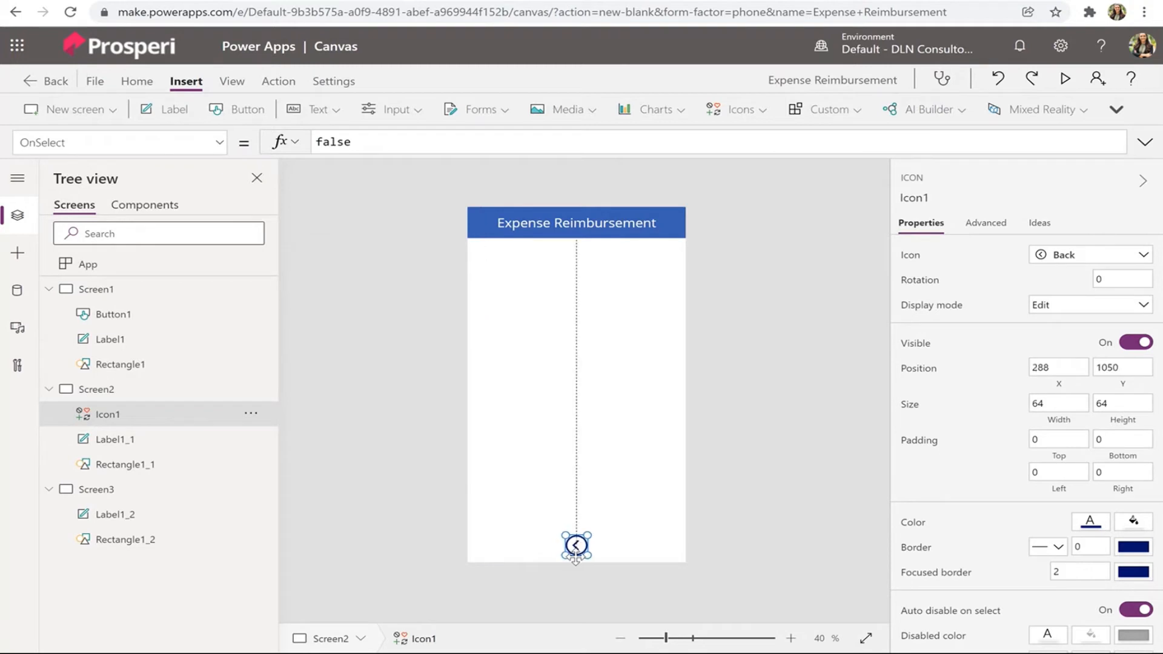
pyautogui.click(792, 422)
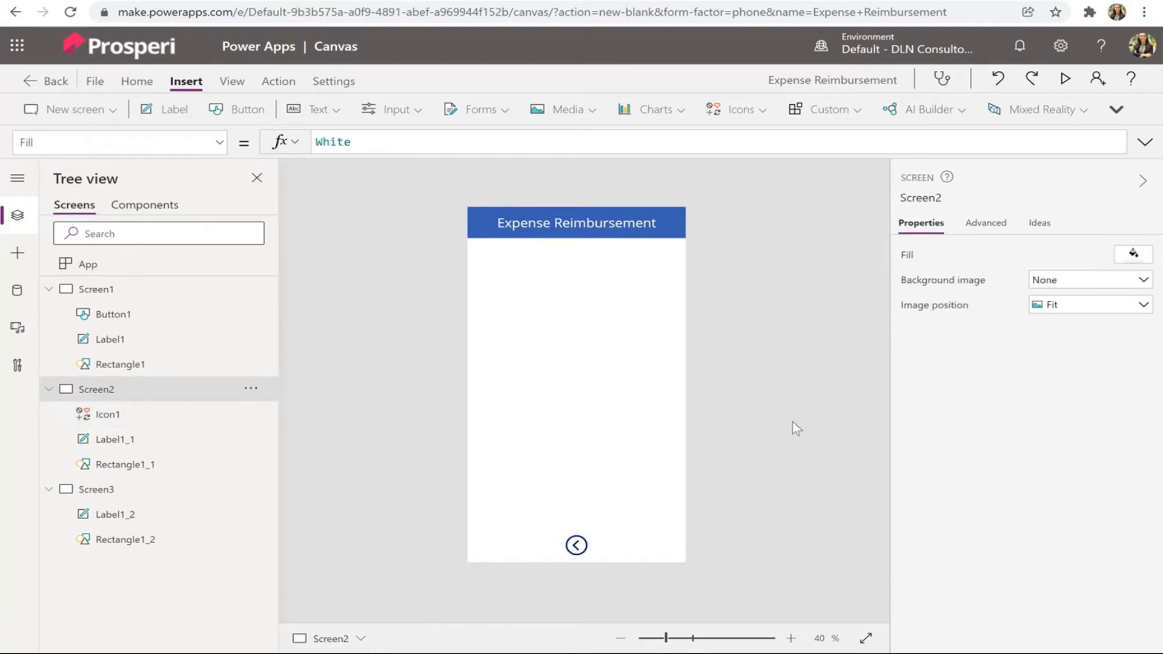
# - Set the OnSelect formula of Screen2's Back icon to Back()
pyautogui.click(574, 547)
pyautogui.moveTo(361, 144); pyautogui.dragTo(311, 142)
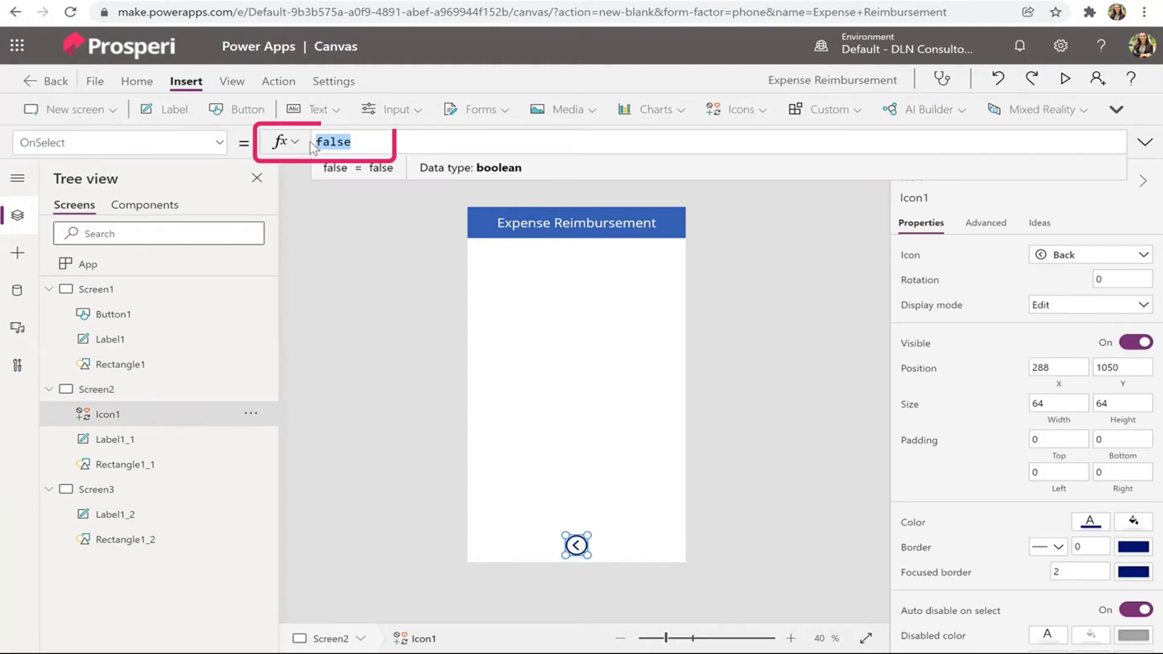
pyautogui.write('Back')
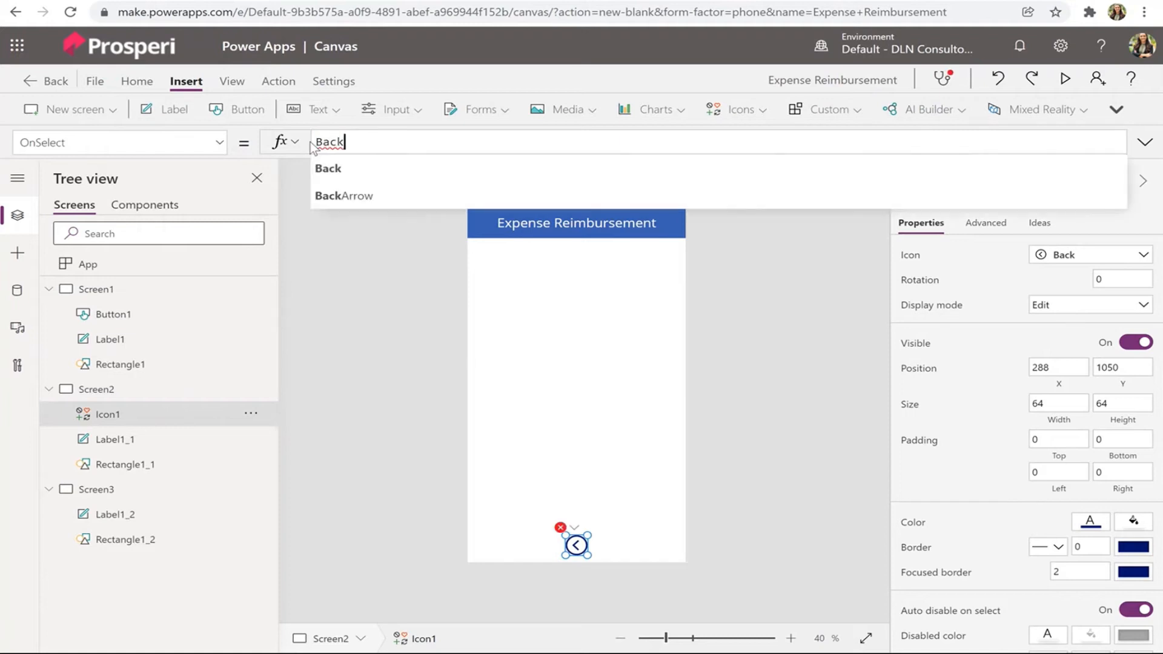
pyautogui.write('()')
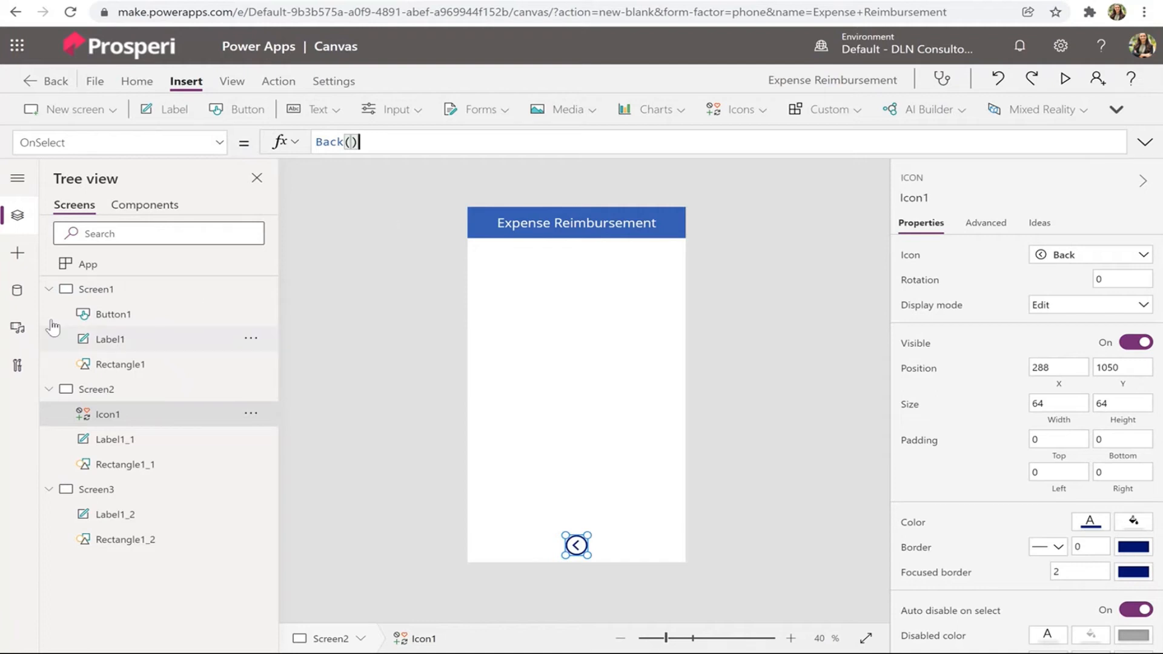
# - Test the Request New Reimbursement button on Screen1 directly in the editing canvas, without starting the preview
pyautogui.click(84, 290)
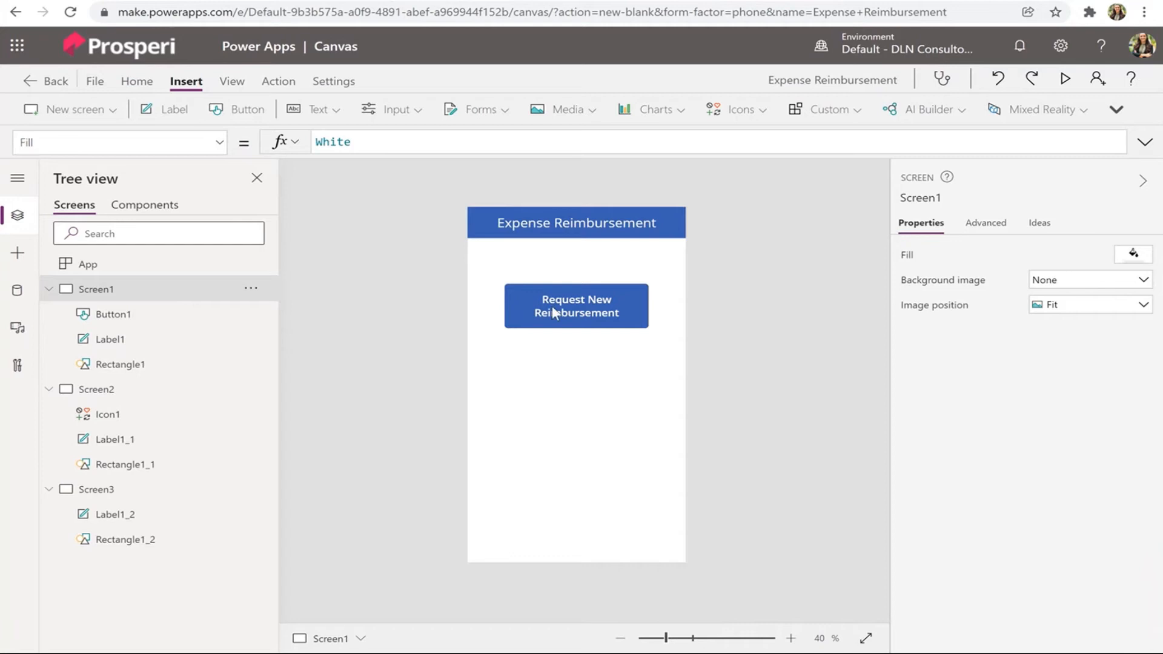
pyautogui.press('alt')
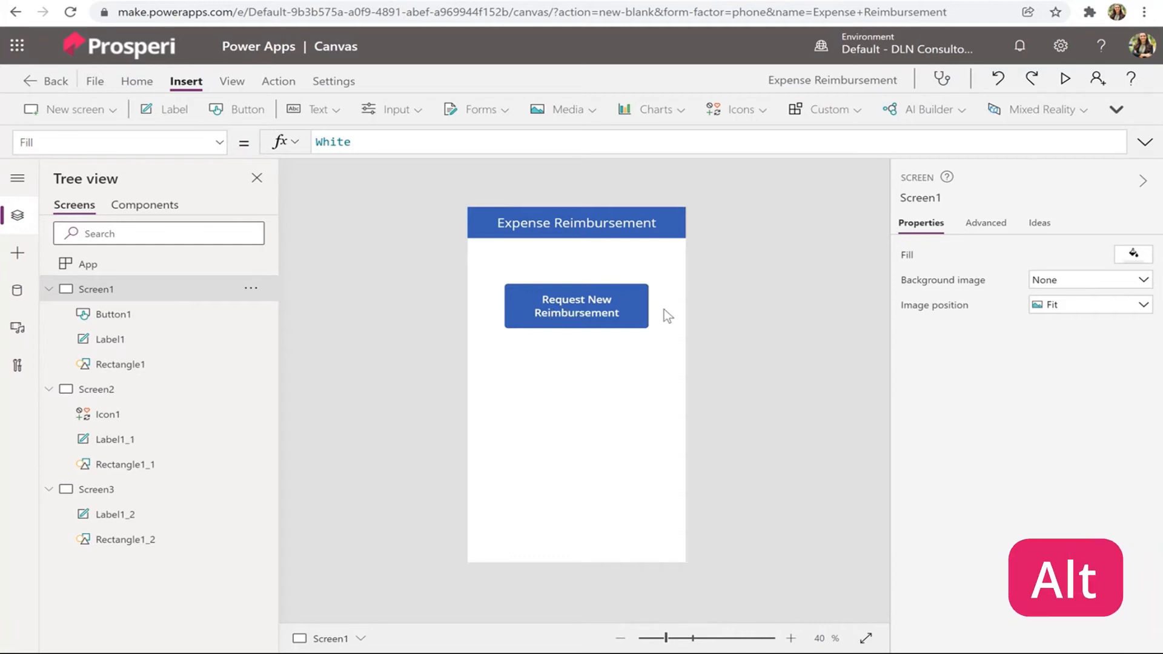
pyautogui.keyDown('alt'); pyautogui.click(630, 320); pyautogui.keyUp('alt')
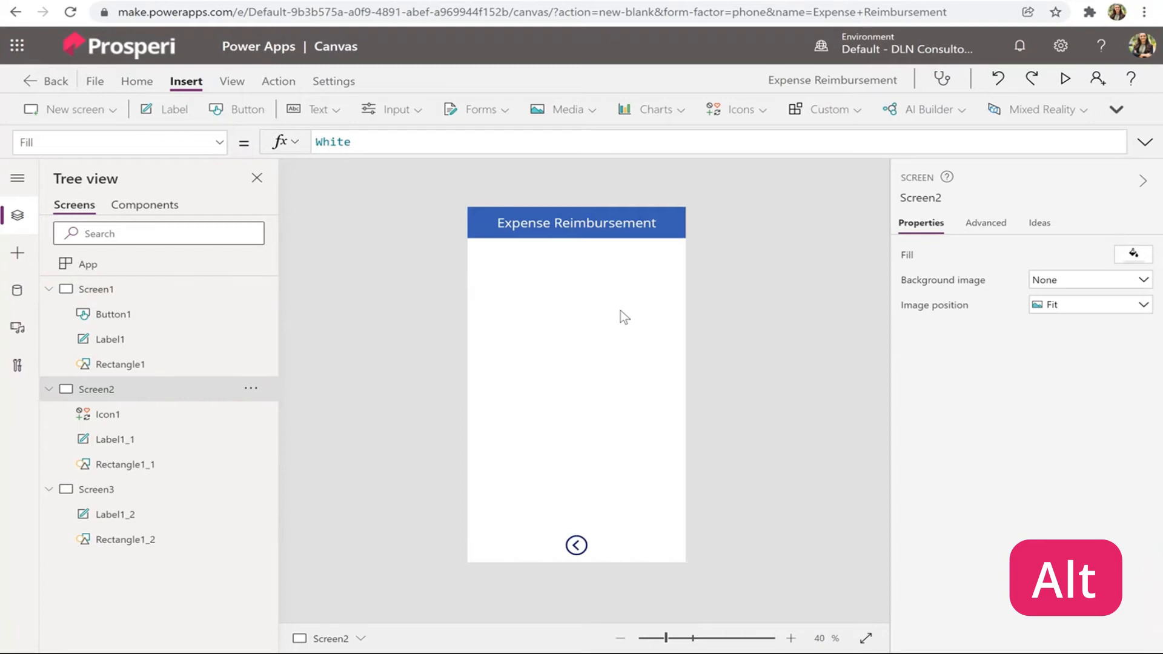
# - Test Screen2's Back icon and Screen1's Request New Reimbursement button directly in the editing canvas
pyautogui.keyDown('alt'); pyautogui.click(576, 545); pyautogui.keyUp('alt')
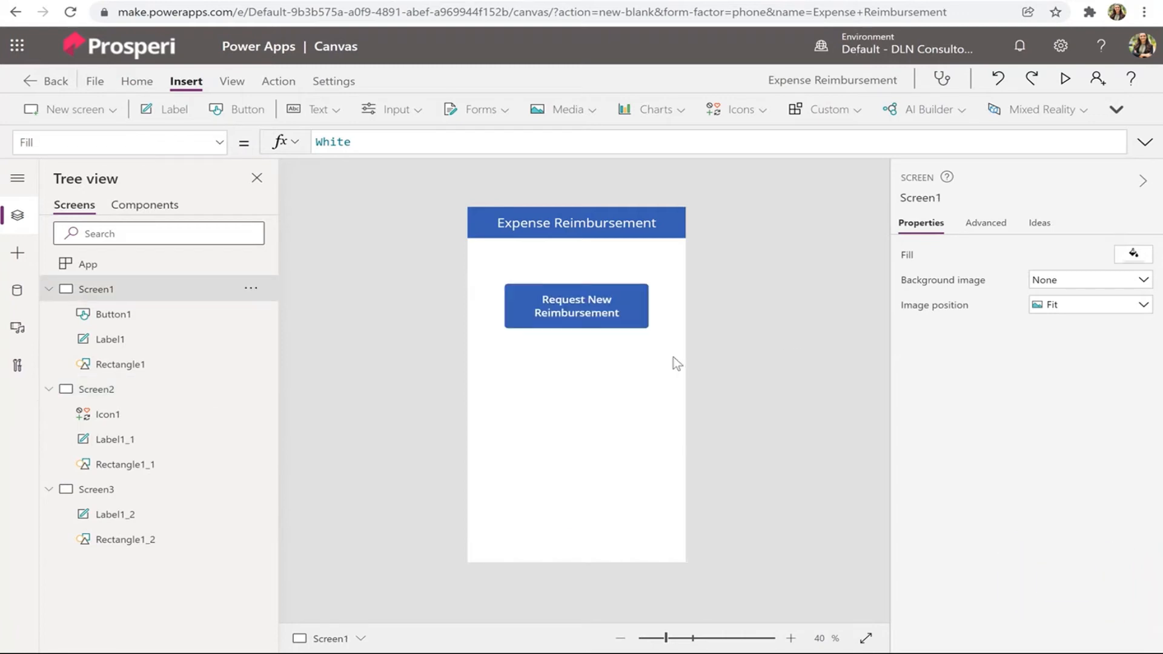
pyautogui.keyDown('alt'); pyautogui.click(558, 318); pyautogui.keyUp('alt')
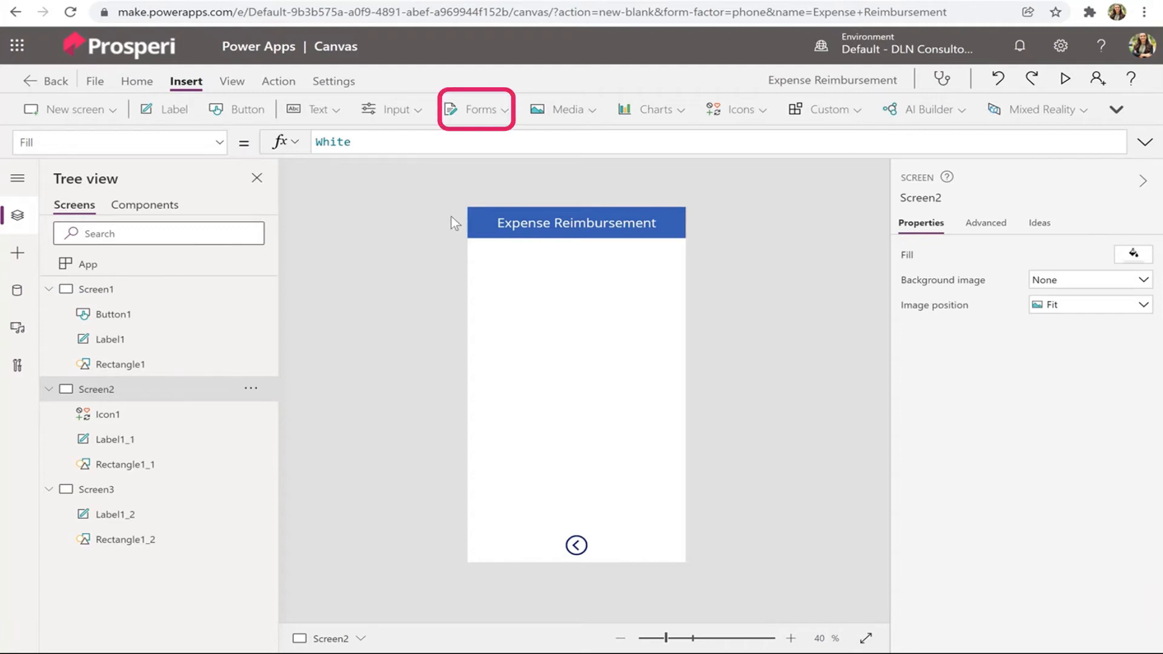
# - Insert an Edit form on Screen2 and resize it to start below the header at Y 100 with a height of 950
pyautogui.click(506, 111)
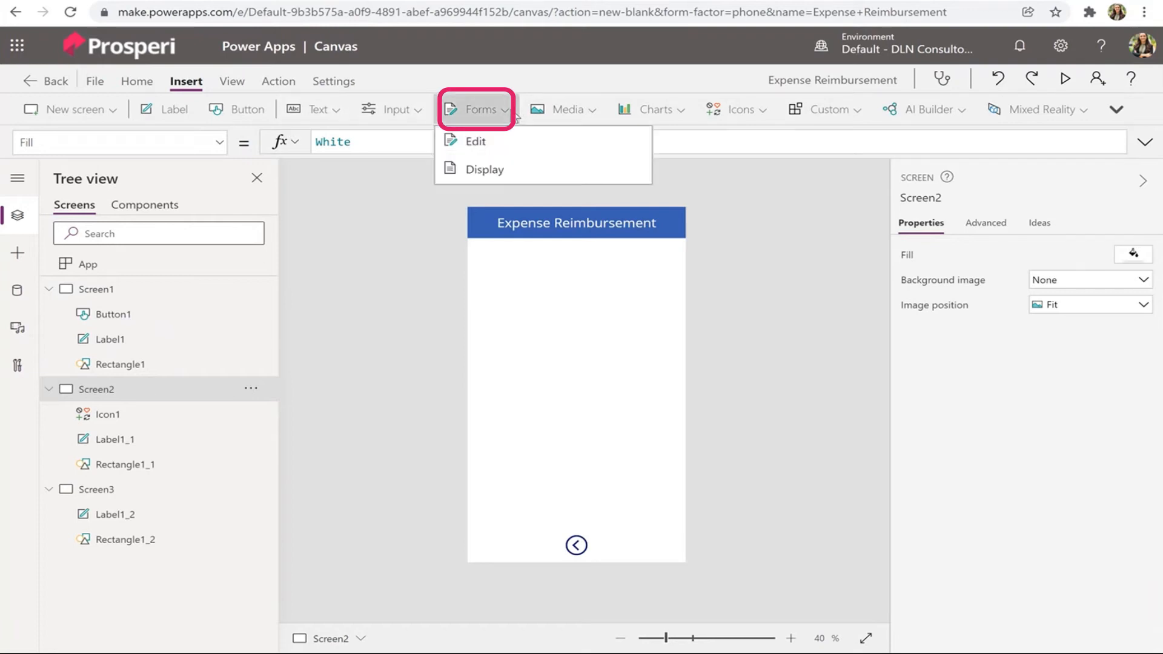
pyautogui.click(511, 143)
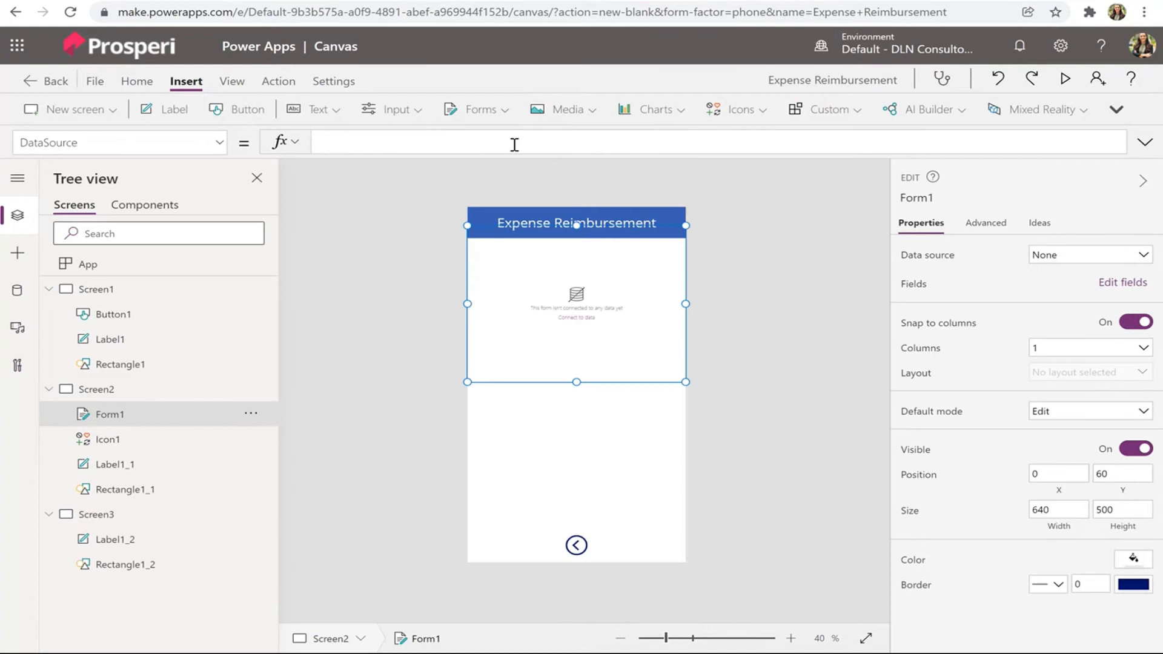
pyautogui.moveTo(574, 380); pyautogui.dragTo(597, 534)
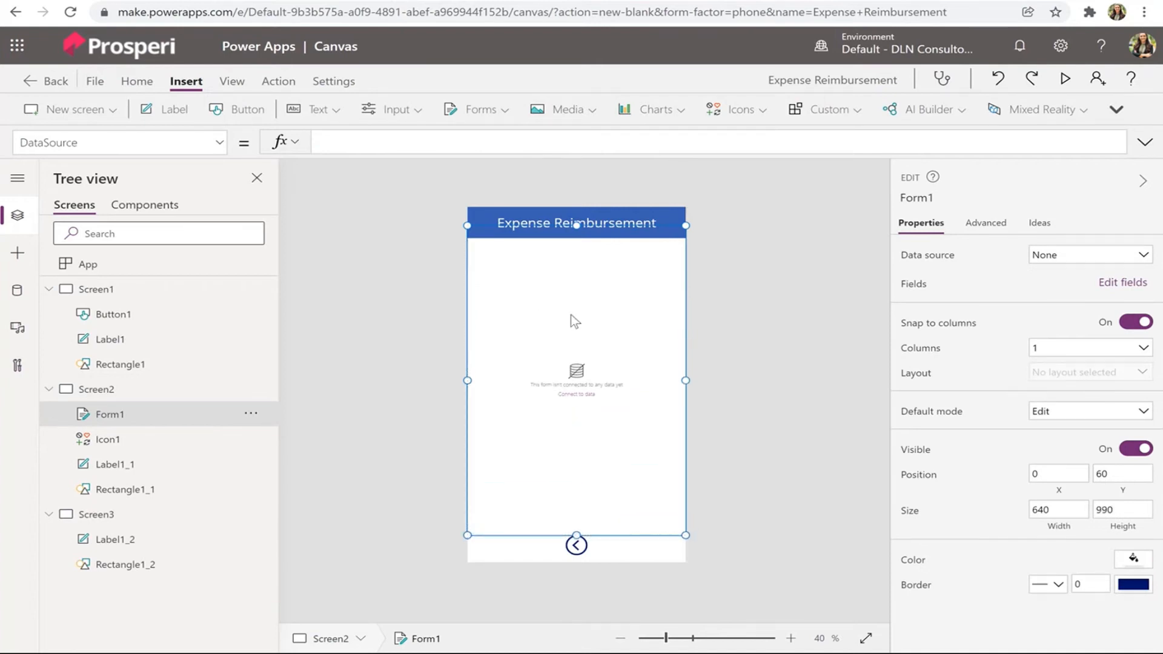
pyautogui.moveTo(577, 225); pyautogui.dragTo(583, 241)
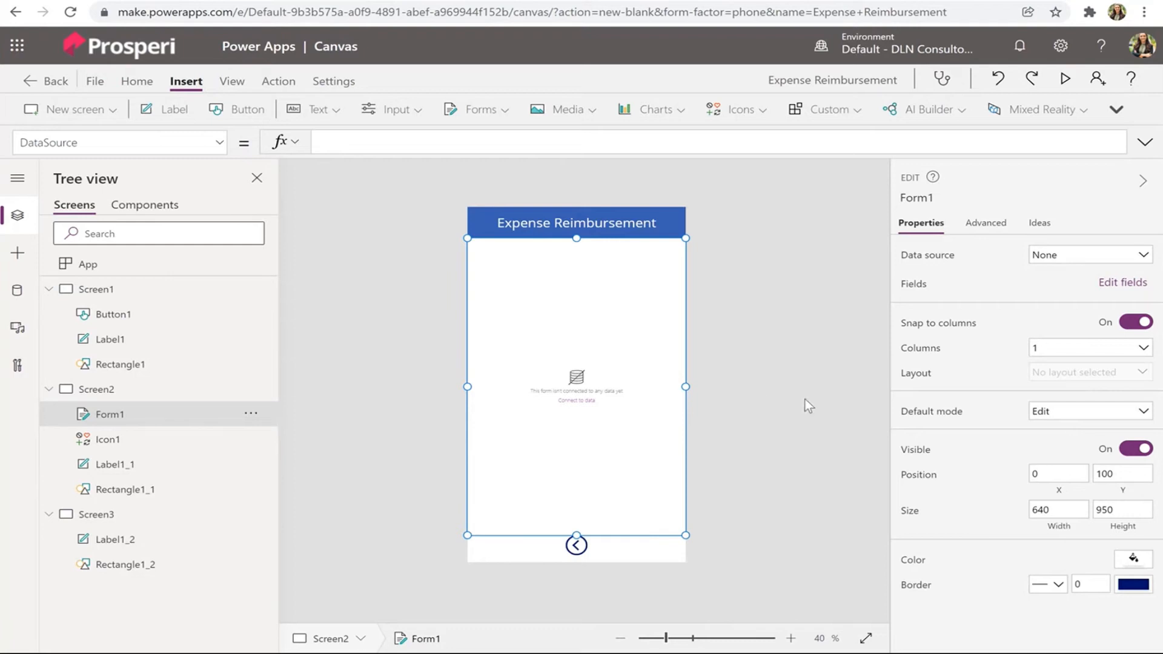
# - Search for sharepoint as the form's data source and choose the existing SharePoint connection
pyautogui.click(1089, 260)
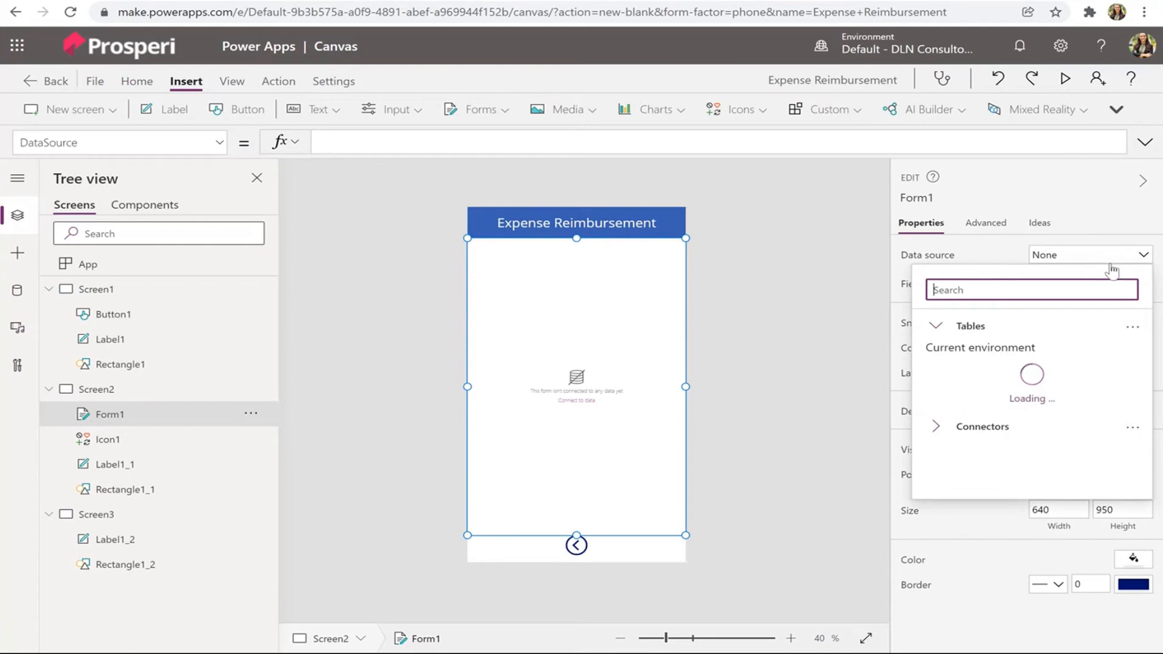
pyautogui.write('sharepoint')
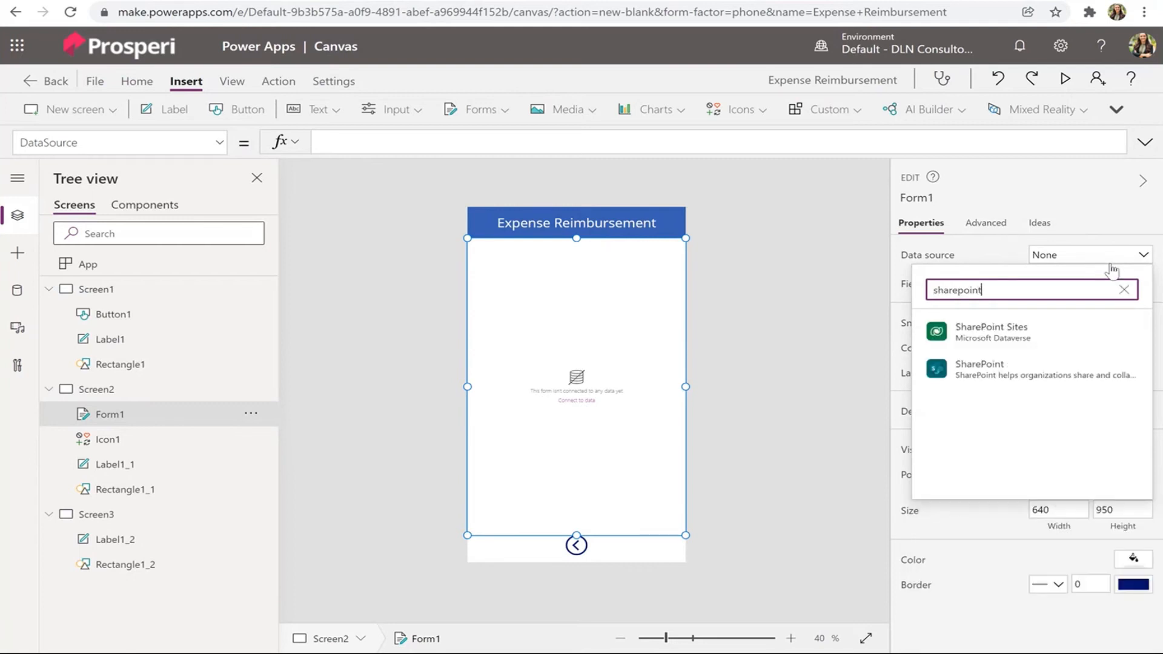
pyautogui.click(1044, 369)
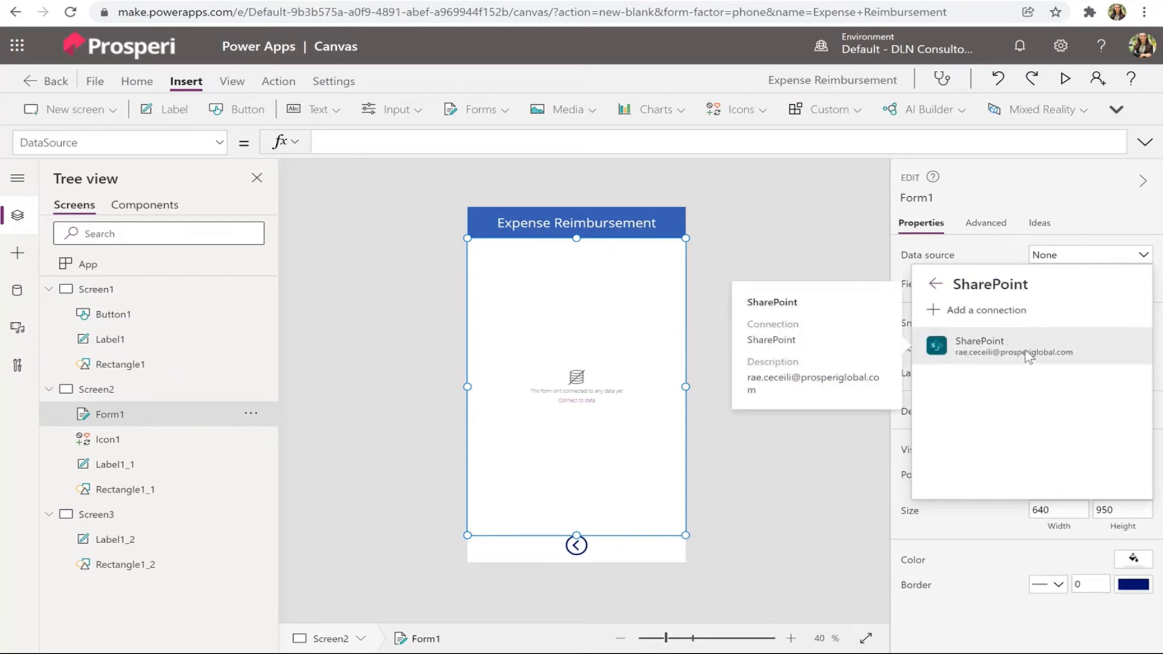
pyautogui.click(1028, 357)
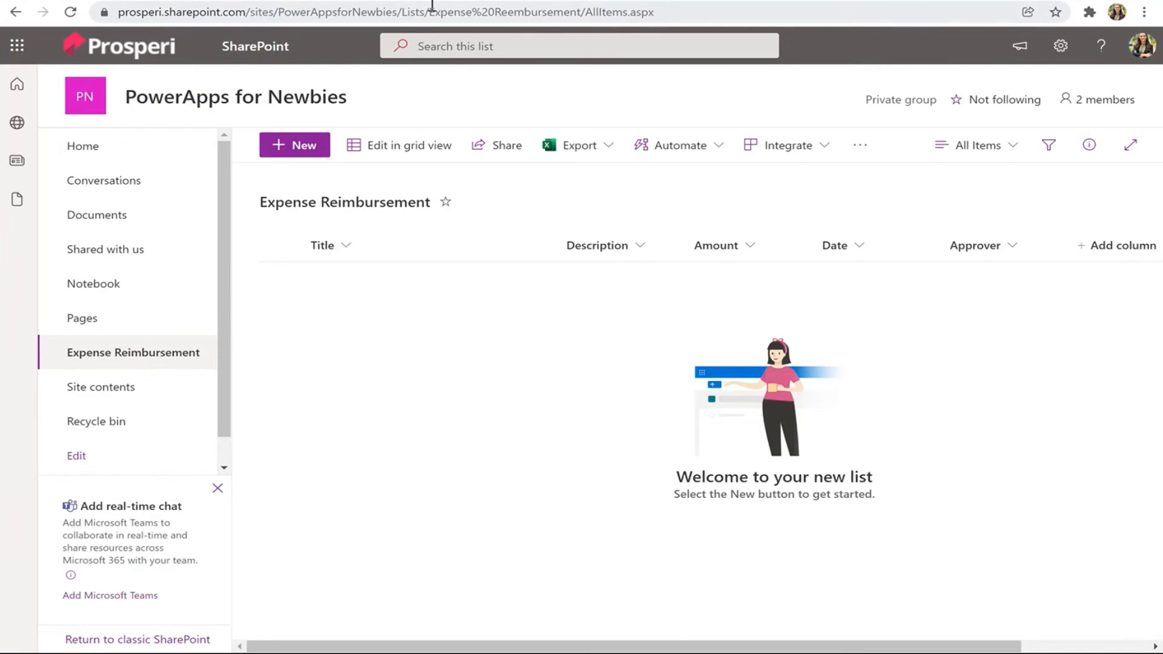
pyautogui.moveTo(397, 12); pyautogui.dragTo(79, 12)
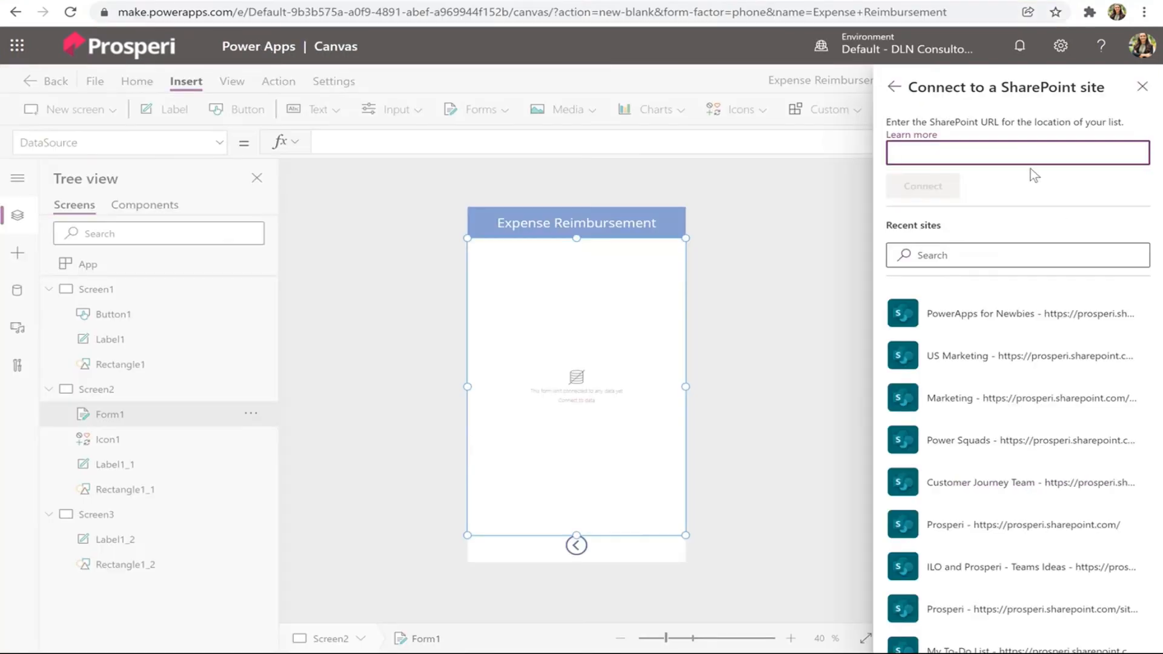
pyautogui.write('https://prosperi.sharepoint.com/sites/PowerAppsforNewbies')
pyautogui.click(923, 184)
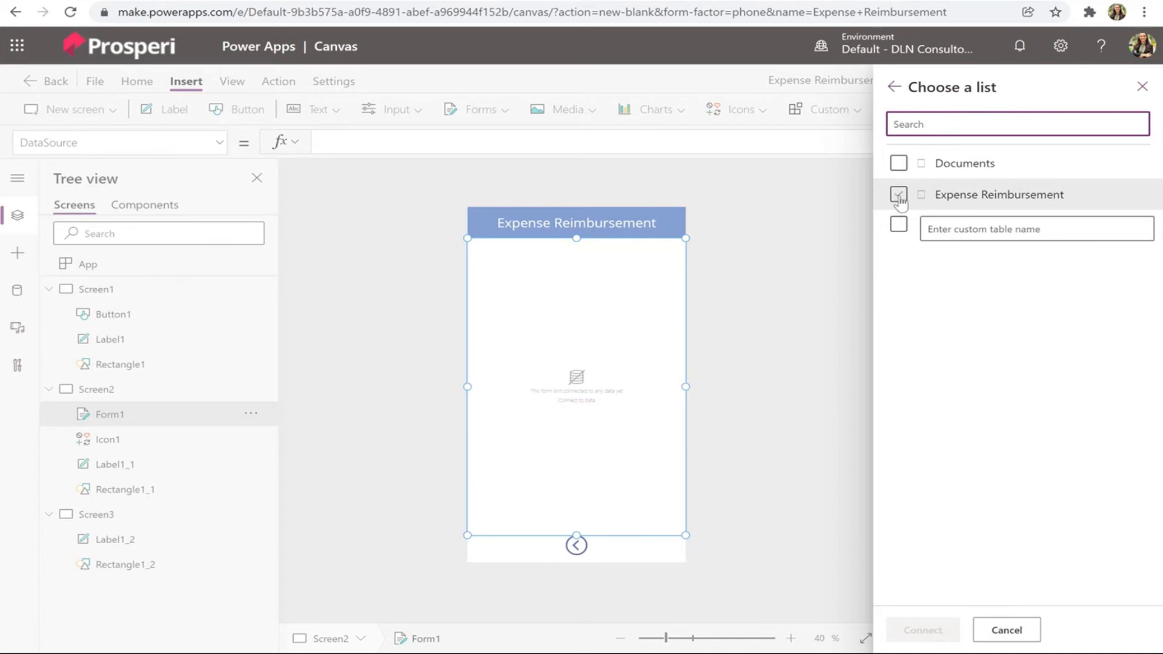
pyautogui.click(899, 193)
pyautogui.click(941, 632)
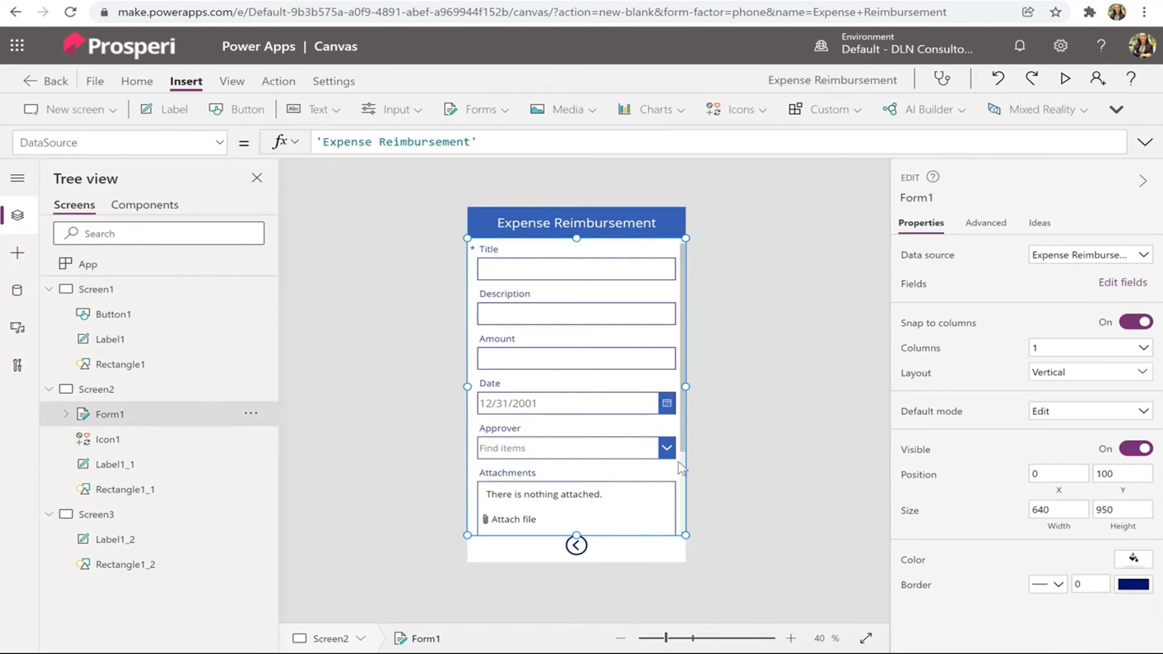
pyautogui.click(780, 490)
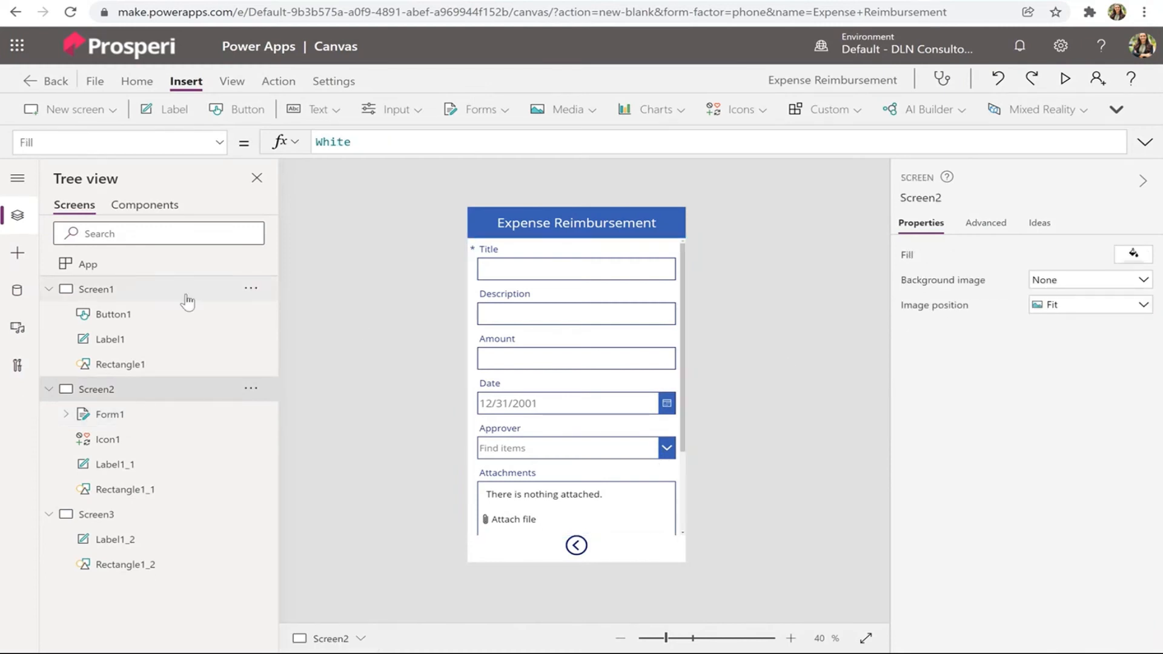
# - Examine the form's individual field cards by selecting the Amount and Title cards
pyautogui.click(630, 359)
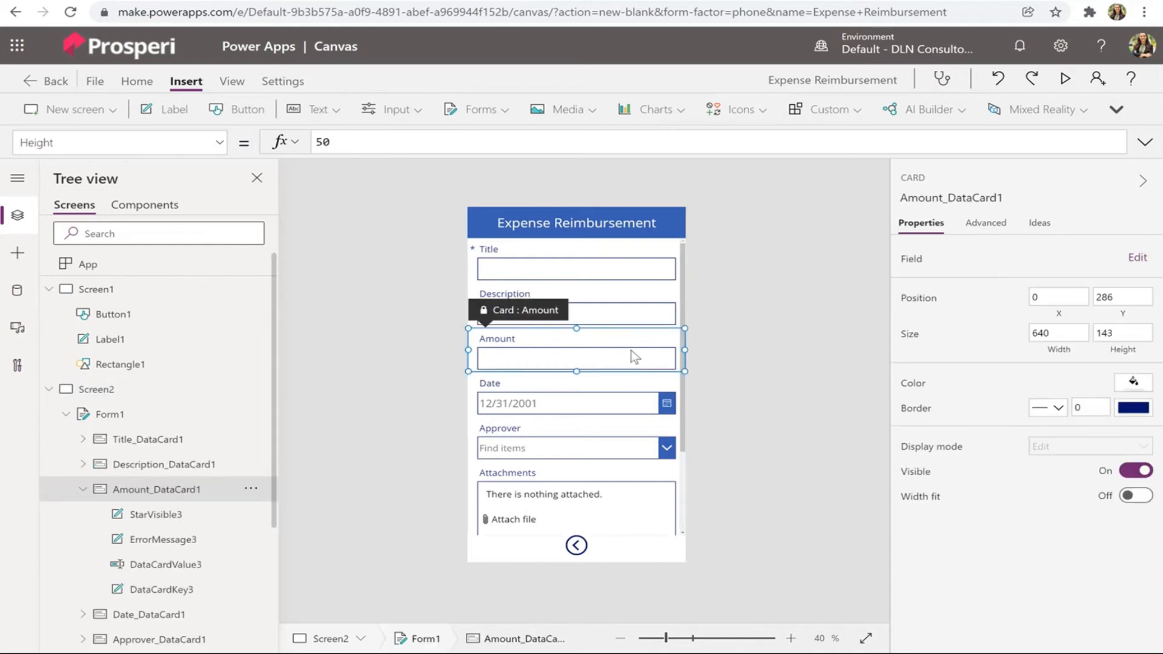
pyautogui.click(564, 251)
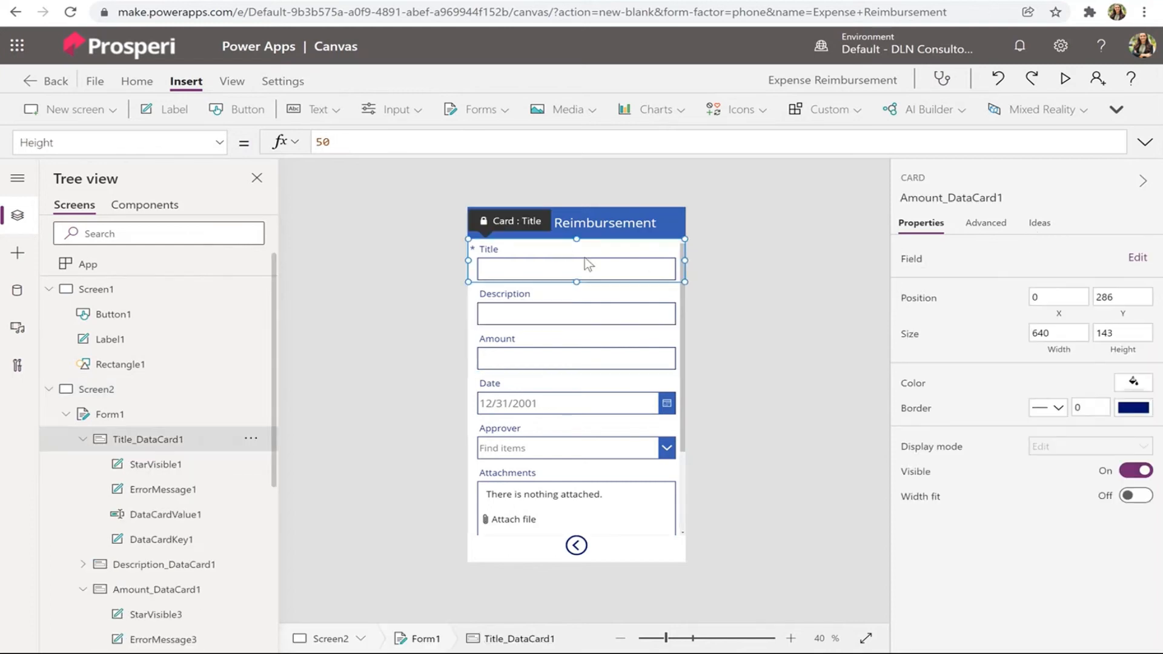
pyautogui.click(476, 340)
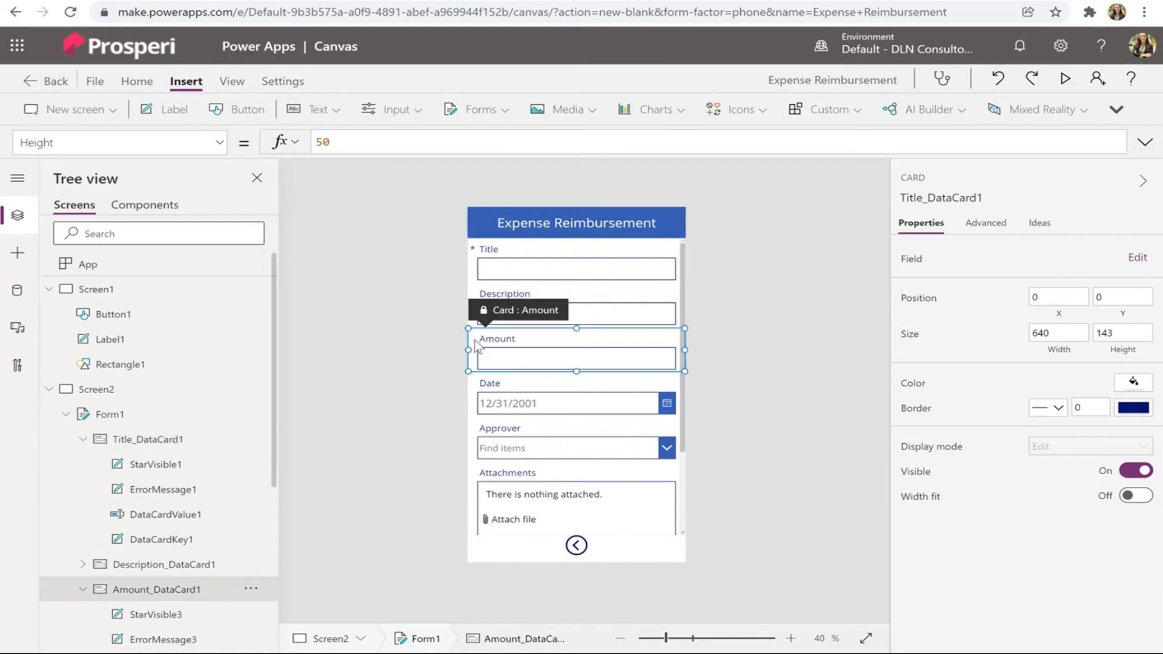
# - Review Form1's field list and the options available for the Attachments field, then close the list
pyautogui.click(116, 417)
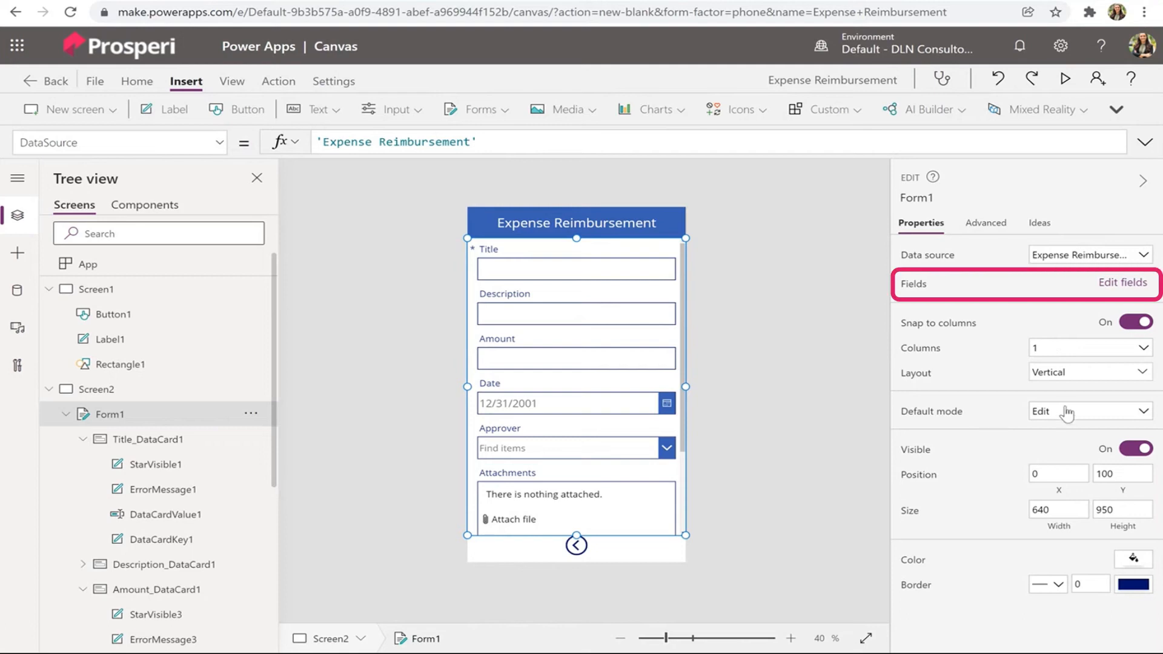
pyautogui.click(1121, 285)
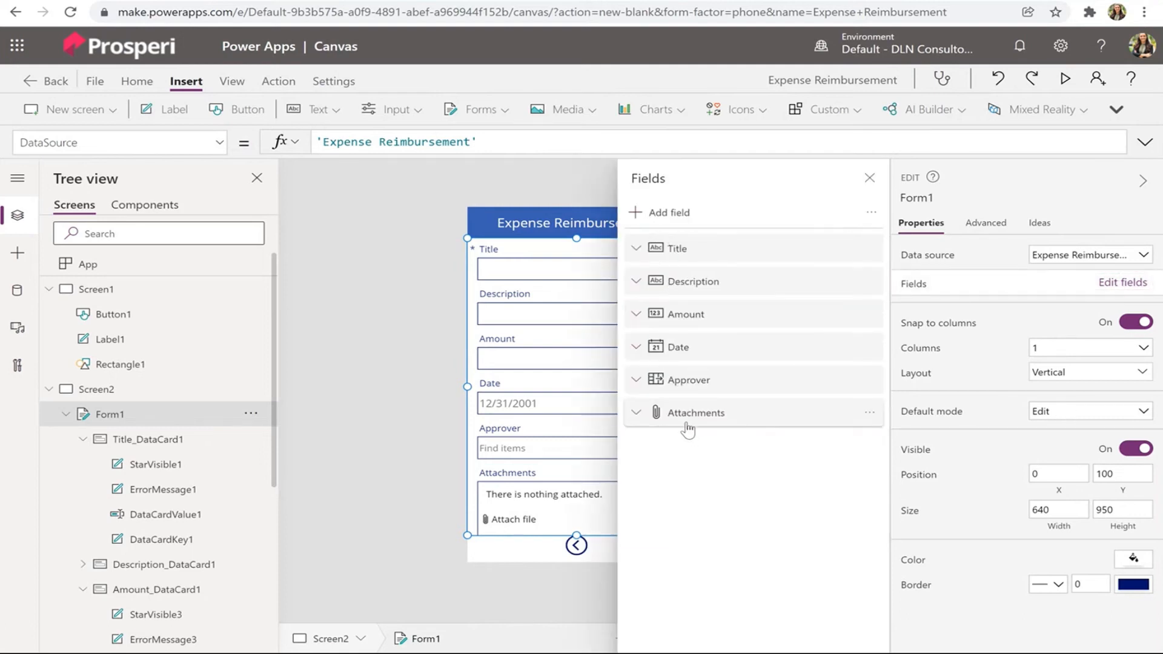
pyautogui.click(870, 416)
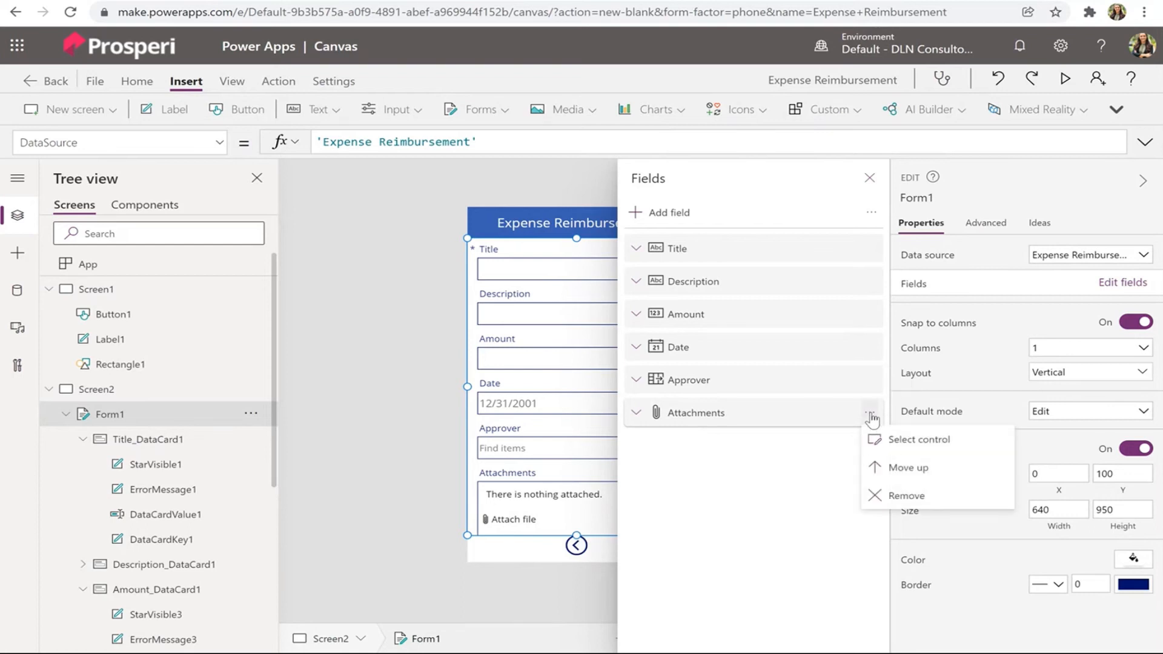
pyautogui.click(869, 178)
pyautogui.click(790, 334)
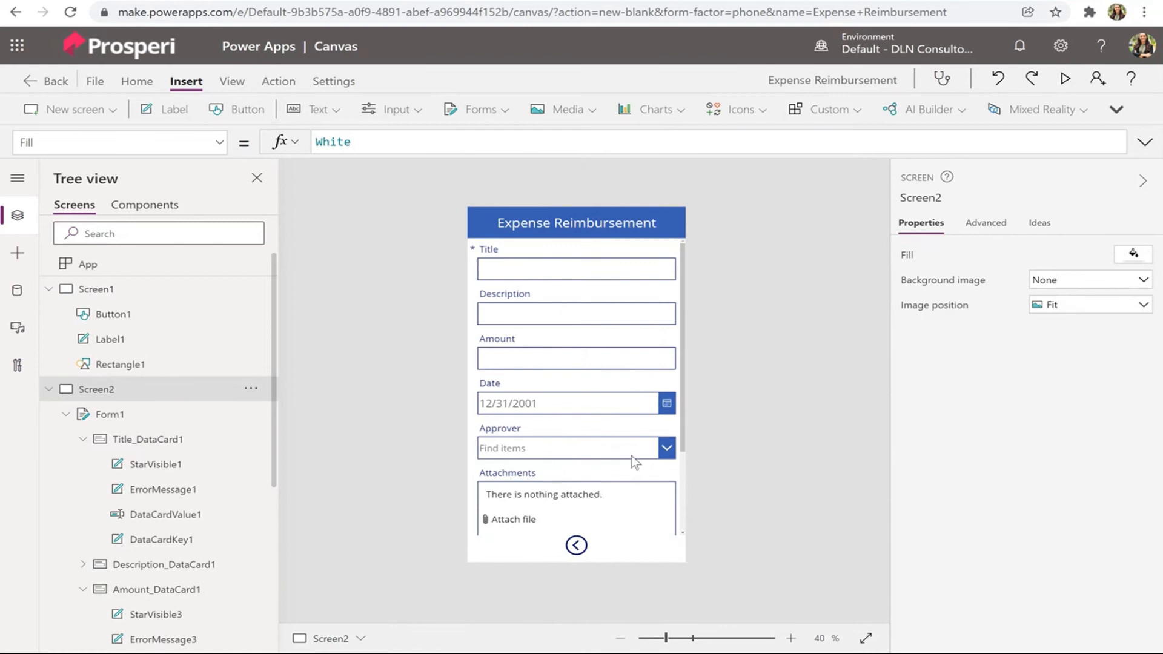
# - Move the Back icon to the lower-left corner of Screen2, below the form
pyautogui.scroll(-1, 631, 455)
pyautogui.click(576, 545)
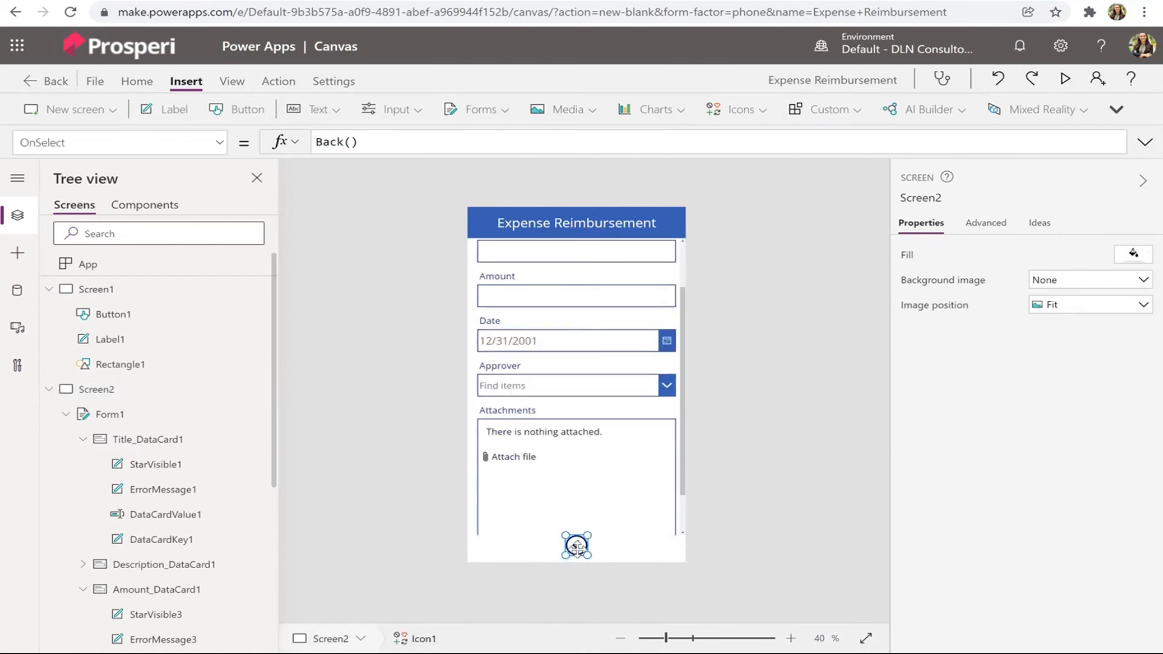
pyautogui.moveTo(576, 549); pyautogui.dragTo(492, 550)
pyautogui.click(740, 497)
pyautogui.click(730, 388)
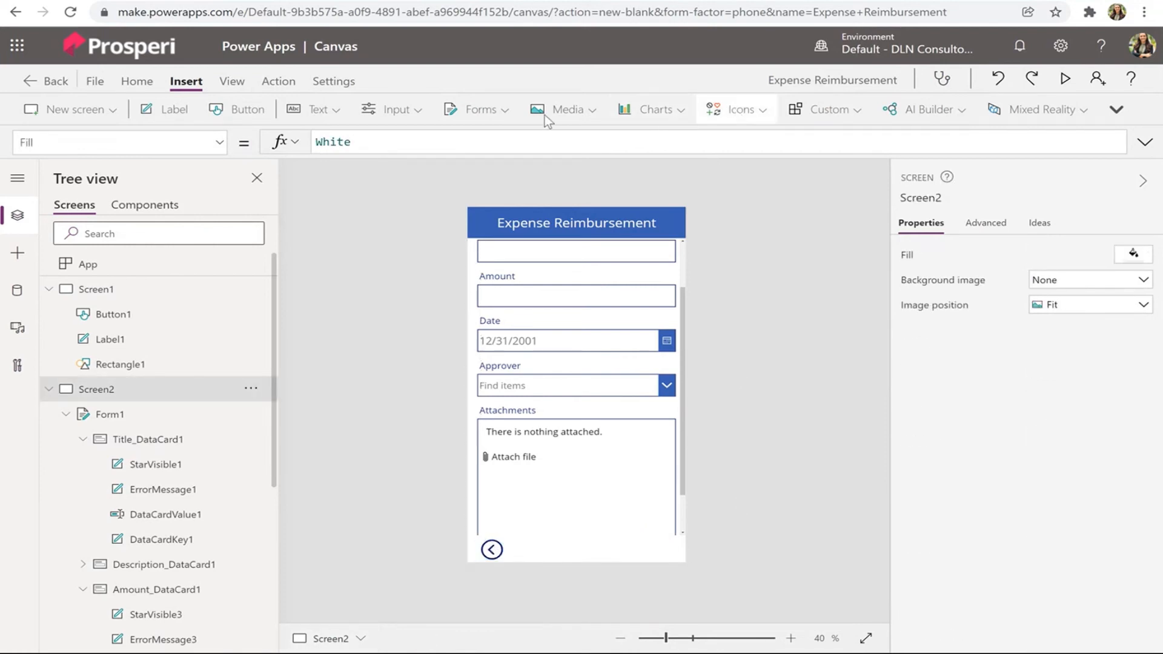
# - Insert a Check icon on Screen2 and place it in the lower-right corner at X 536, Y 1064
pyautogui.click(750, 111)
pyautogui.scroll(-2, 806, 277)
pyautogui.scroll(-3, 805, 277)
pyautogui.scroll(-1, 805, 278)
pyautogui.scroll(-10, 806, 278)
pyautogui.scroll(-6, 806, 278)
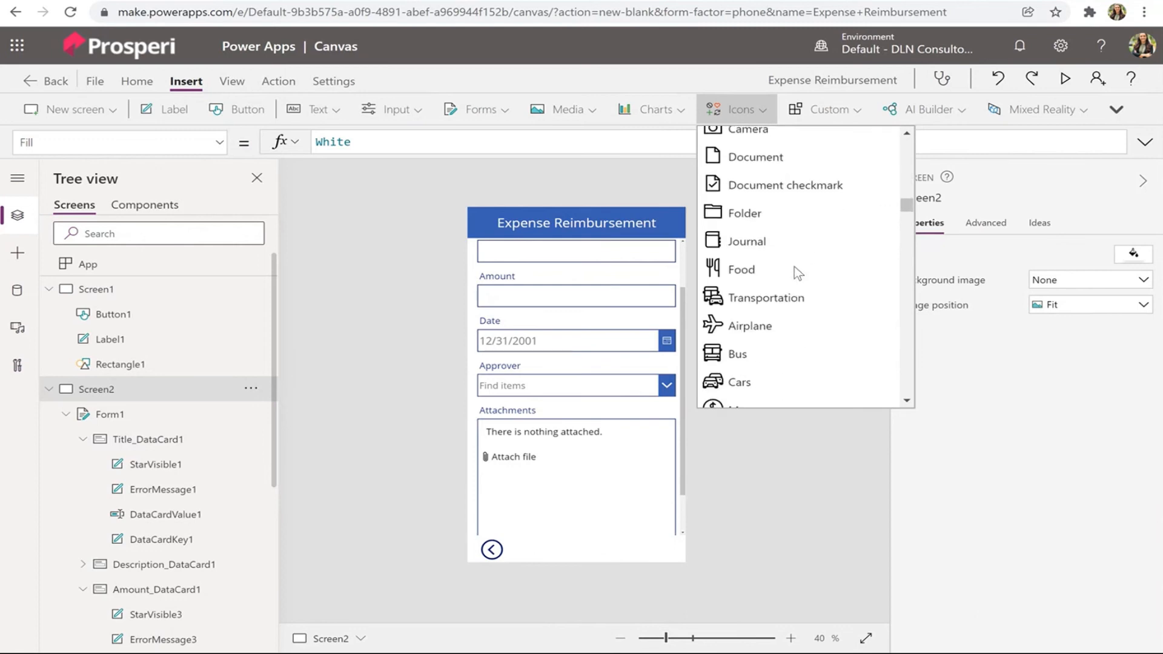
pyautogui.scroll(-2, 778, 306)
pyautogui.scroll(15, 787, 304)
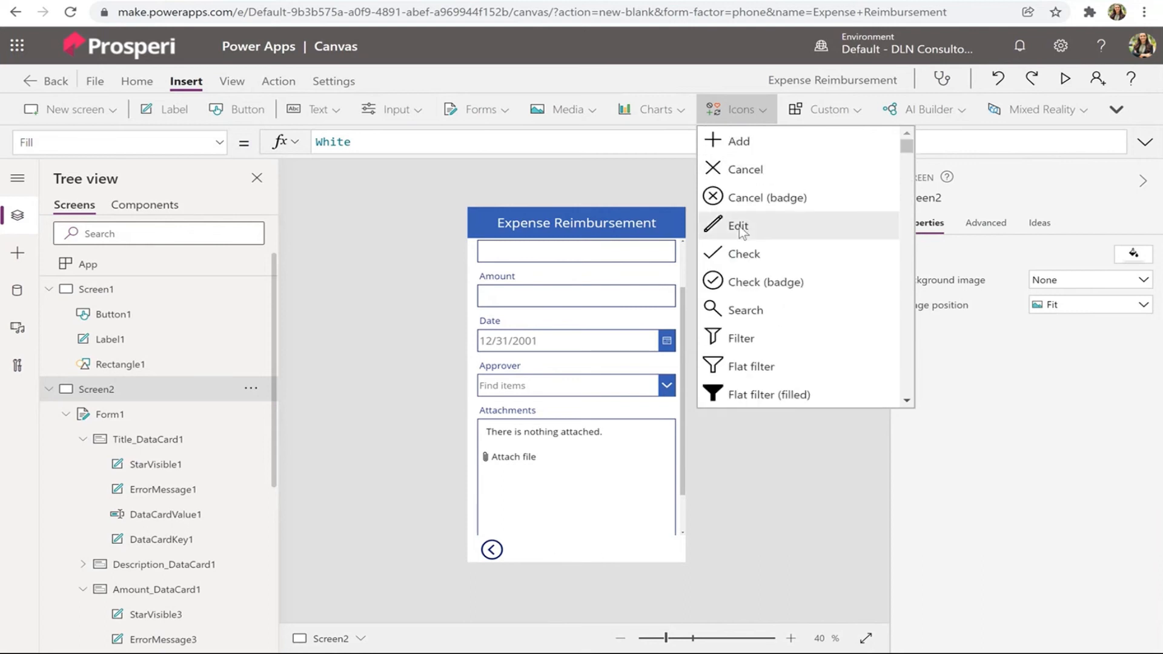
pyautogui.click(744, 253)
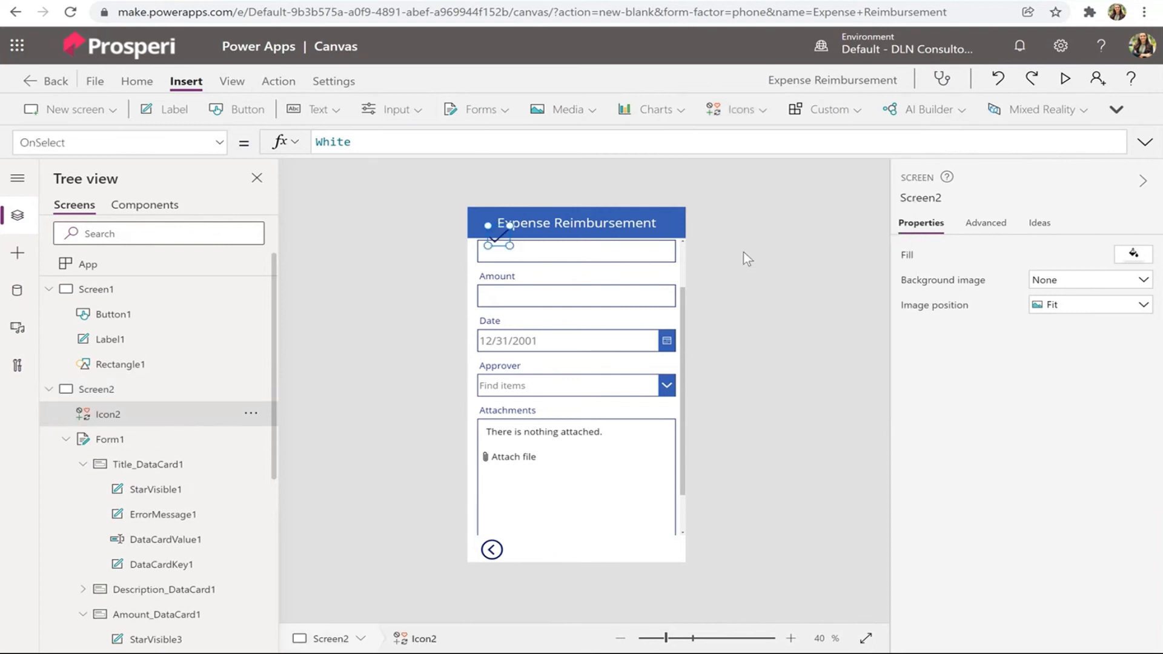
pyautogui.moveTo(503, 235)
pyautogui.mouseDown()
pyautogui.moveTo(509, 300)
pyautogui.moveTo(594, 541)
pyautogui.moveTo(572, 554)
pyautogui.moveTo(672, 552)
pyautogui.moveTo(659, 558)
pyautogui.mouseUp()
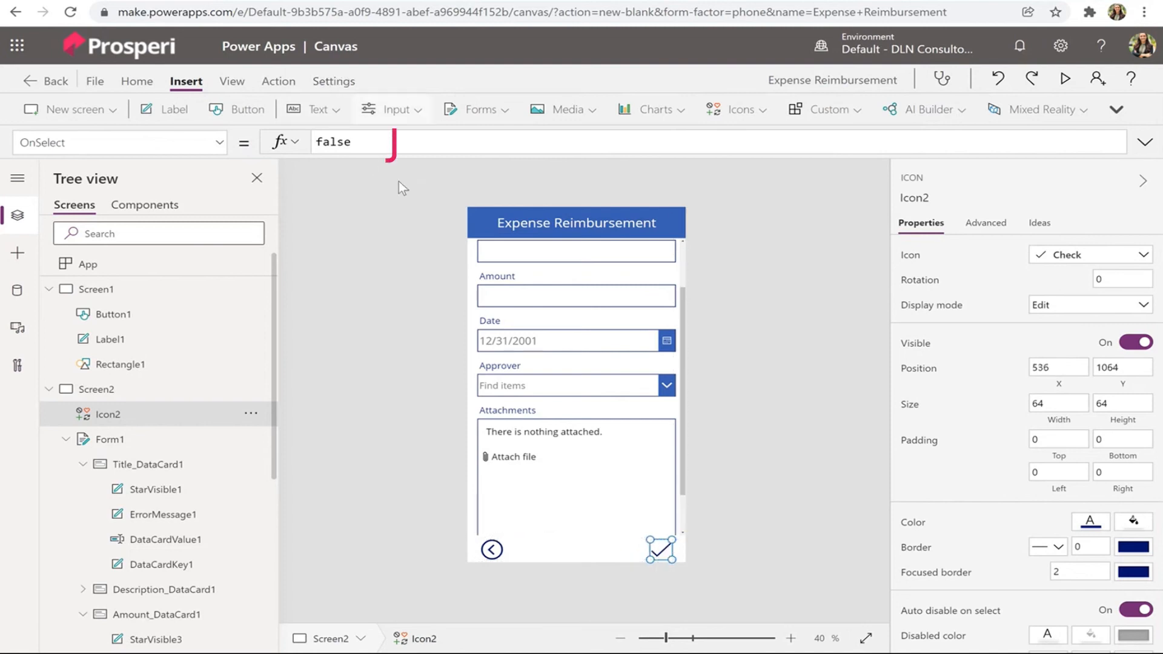
# - Replace the Check icon's OnSelect formula with SubmitForm(Form1)
pyautogui.click(366, 146)
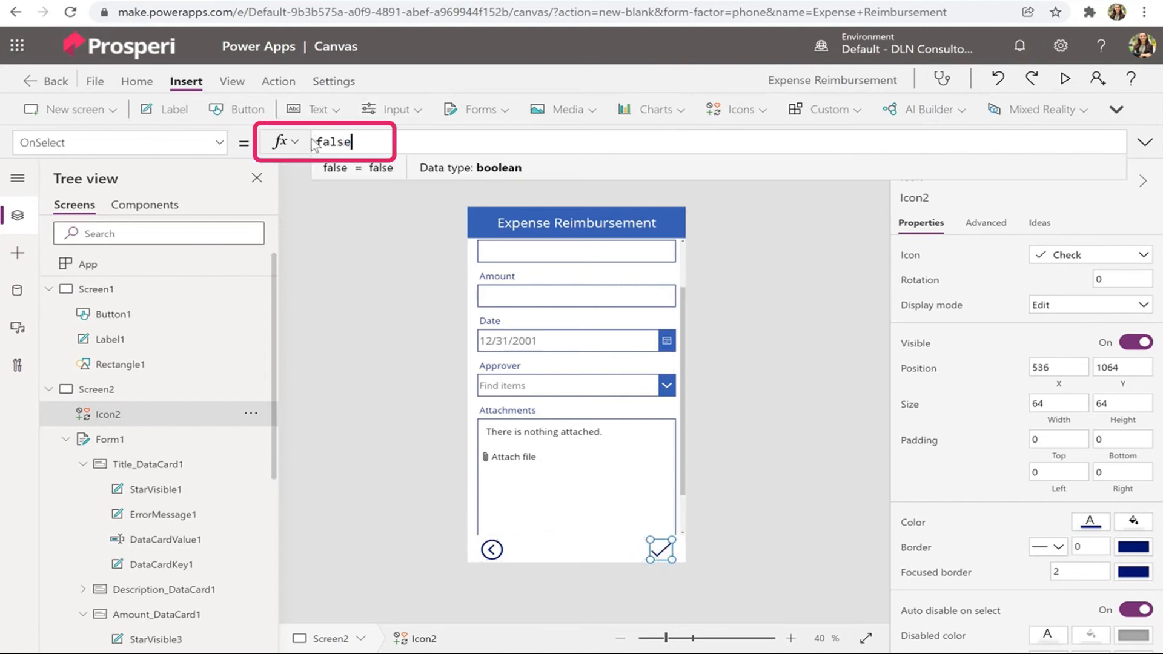
pyautogui.doubleClick(313, 144)
pyautogui.write('N')
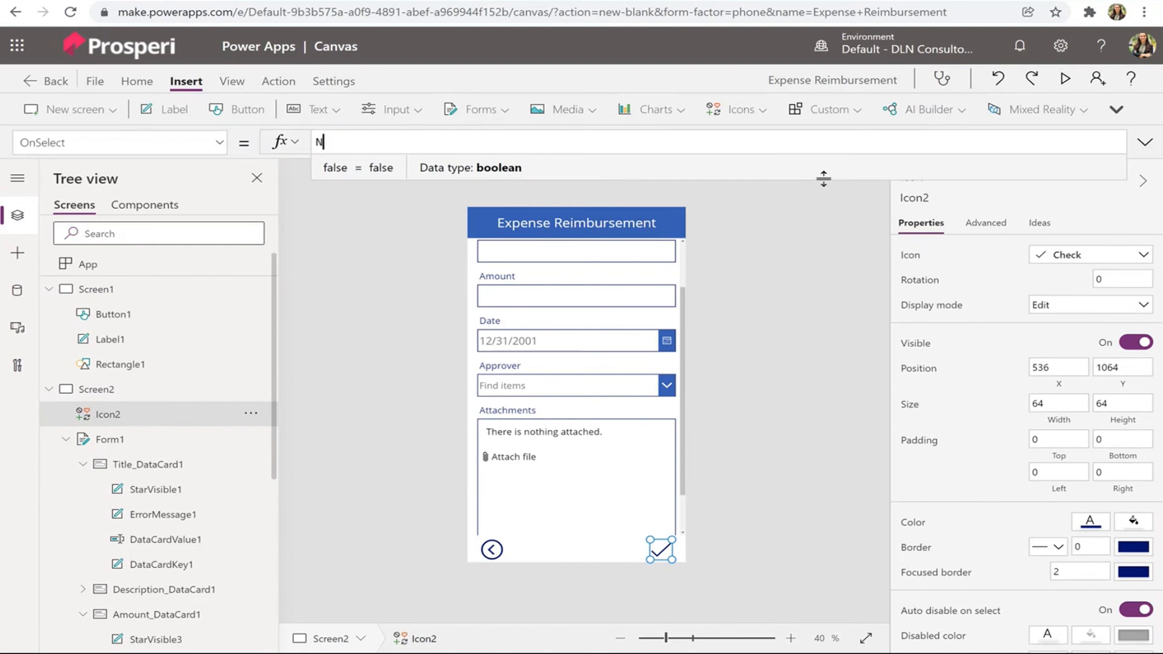
pyautogui.write('a')
pyautogui.press('BackSpace')
pyautogui.press('BackSpace')
pyautogui.write('Submit')
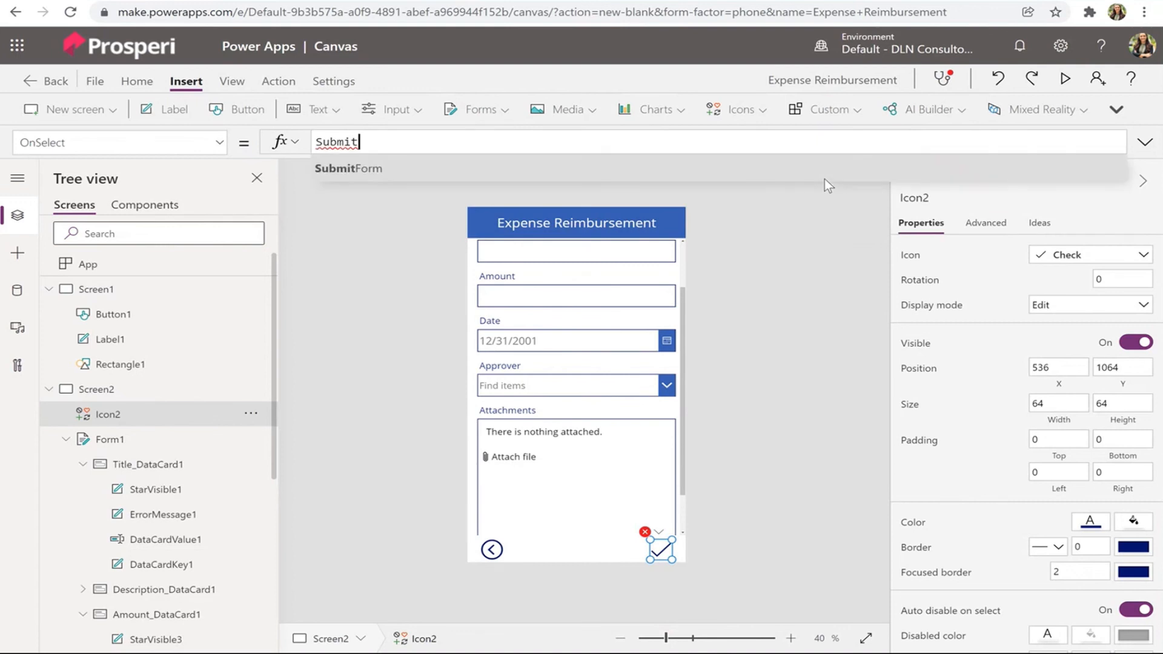
pyautogui.write('Form(')
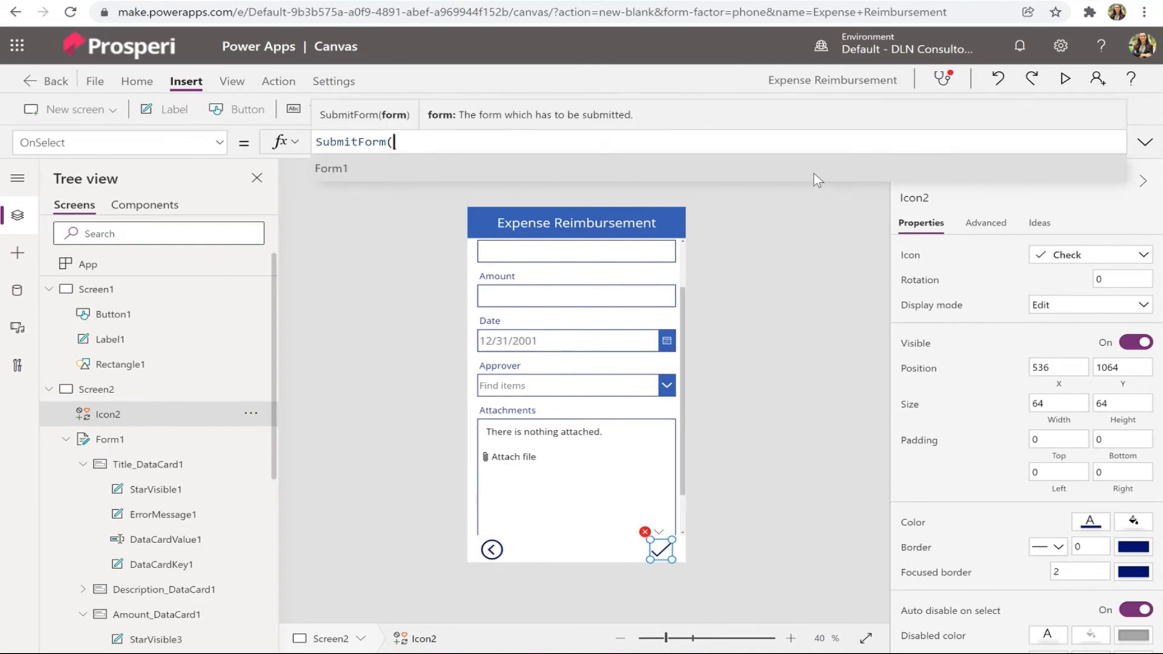
pyautogui.click(787, 170)
pyautogui.write(')')
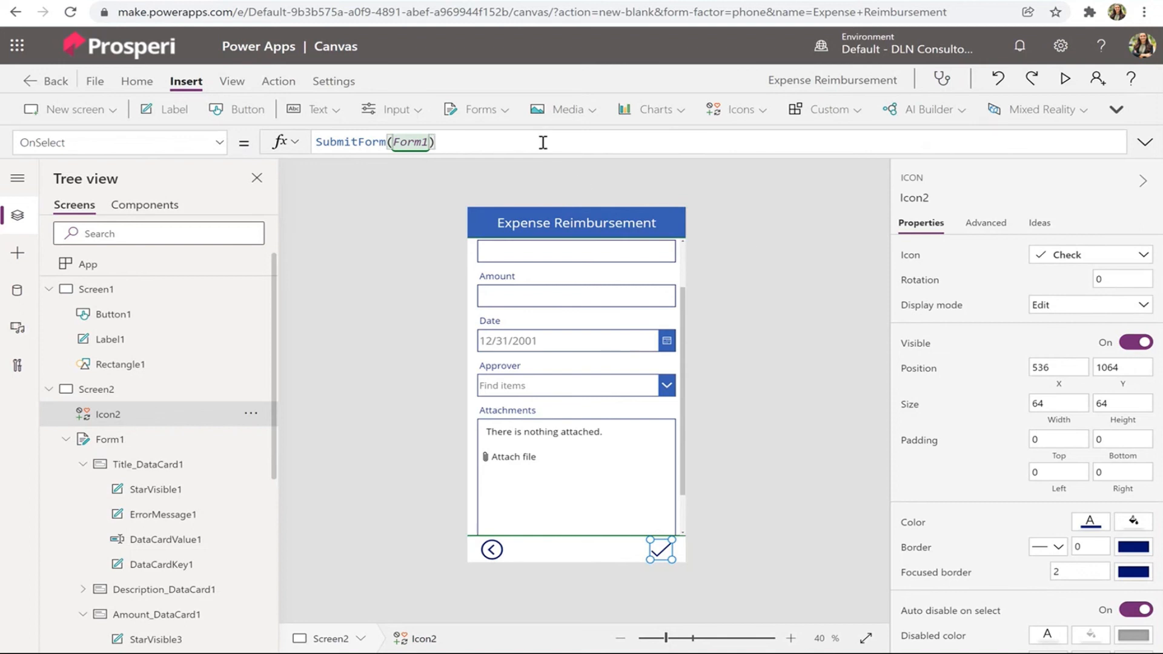
# - Append ;Back() to the Check icon's OnSelect formula so that submitting returns to the previous screen
pyautogui.write(';')
pyautogui.write('B')
pyautogui.click(538, 172)
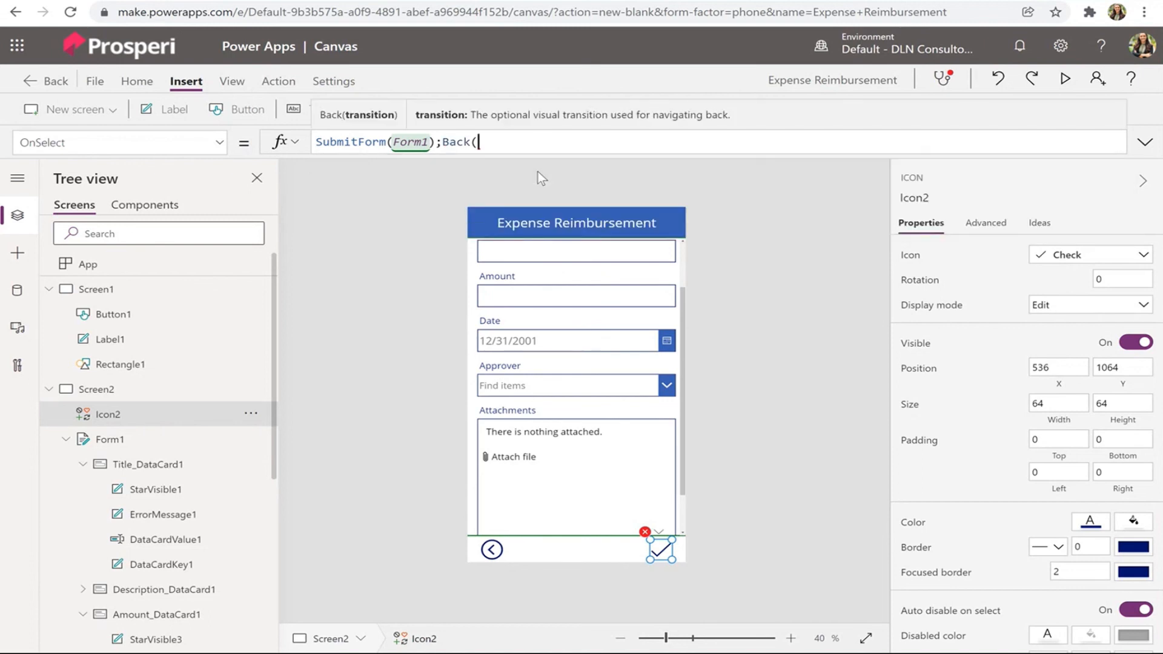
pyautogui.write(')')
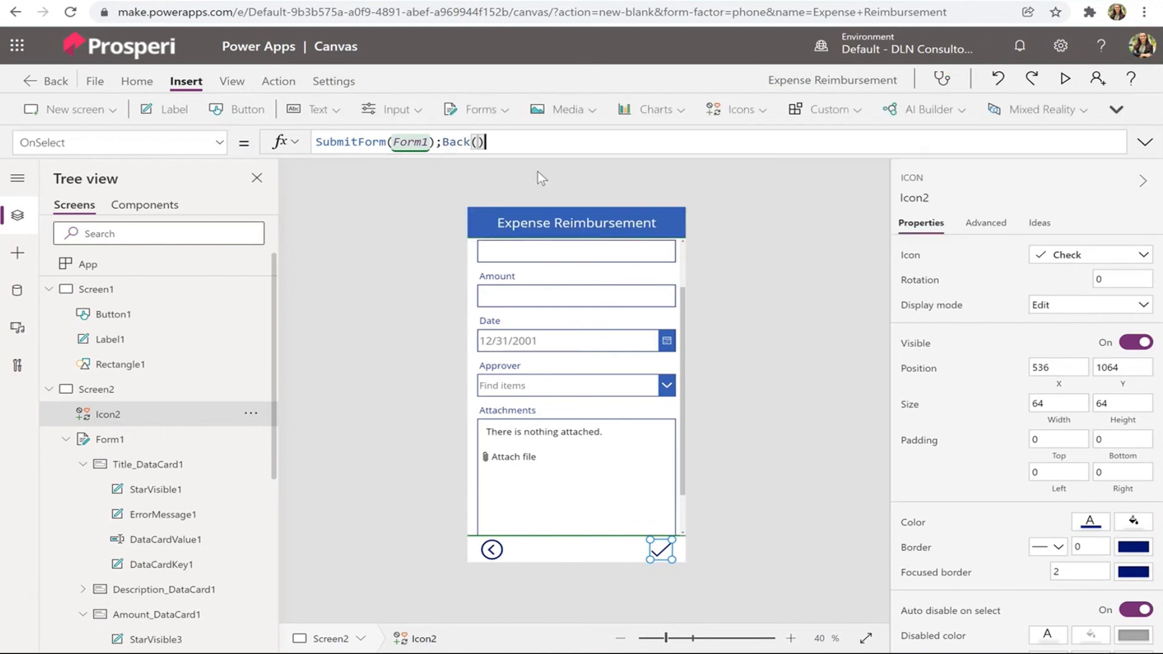
pyautogui.click(757, 290)
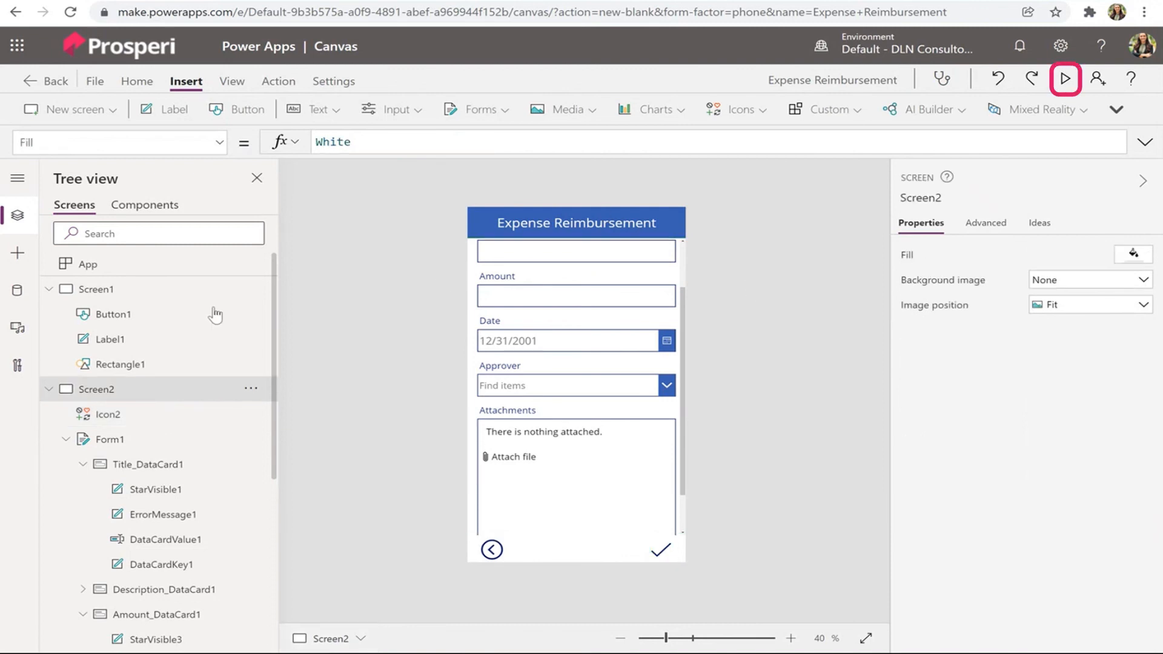
# - Preview the app starting from Screen1 and open the new reimbursement request form
pyautogui.click(169, 292)
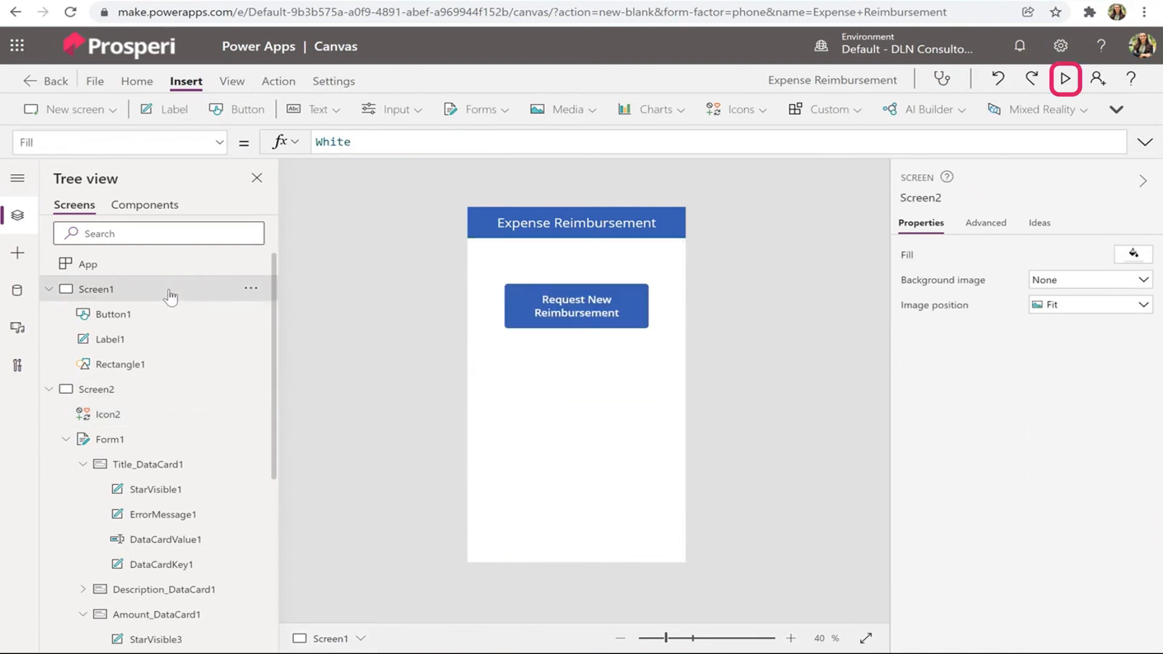
pyautogui.click(1064, 82)
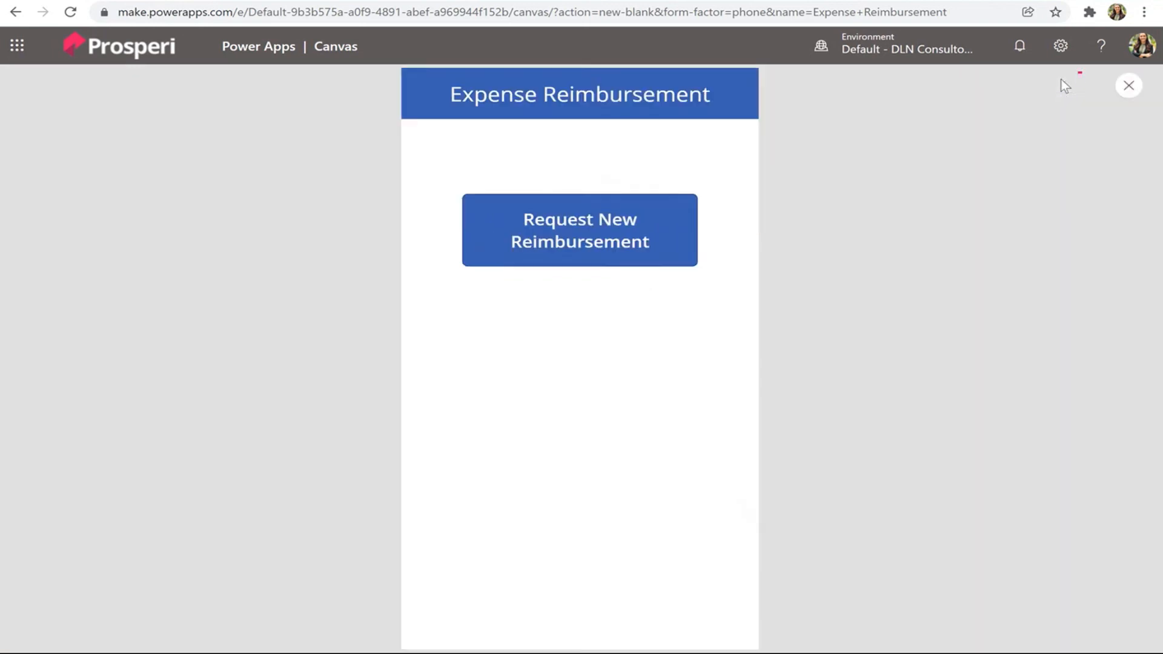
pyautogui.click(569, 233)
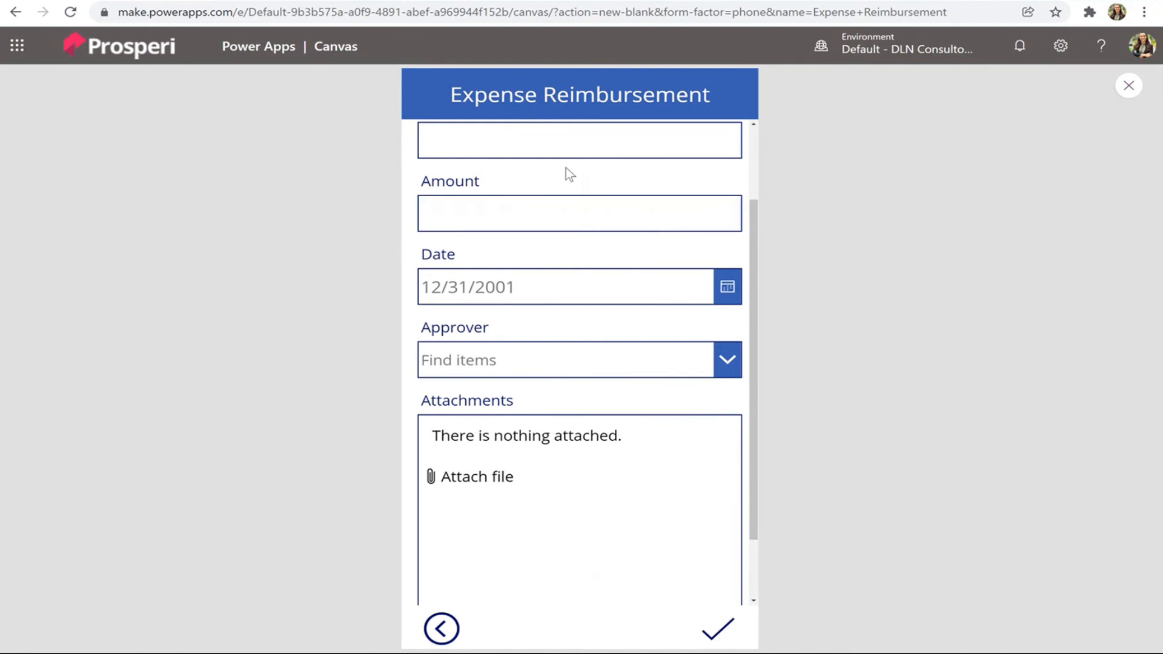
# - Fill in the request with the title Gas Mileage, the description Driving from Orlando to Miami and the amount 150.00
pyautogui.scroll(1, 628, 238)
pyautogui.click(621, 170)
pyautogui.write('Gas Mileage')
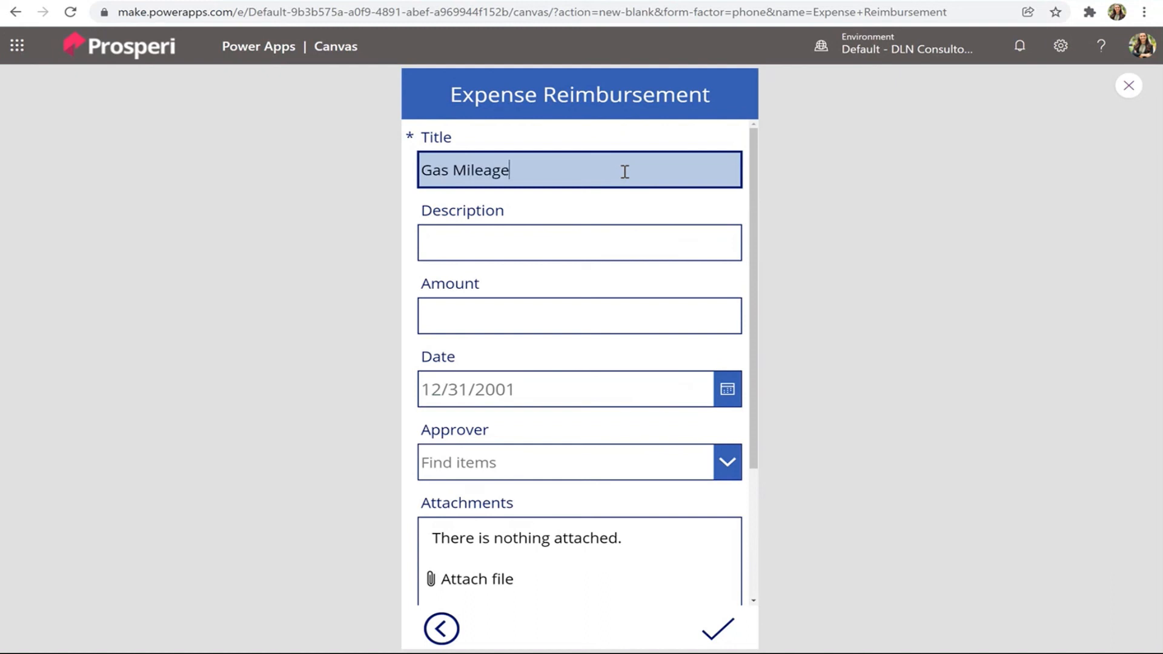
pyautogui.click(577, 248)
pyautogui.write('Driving from Orl')
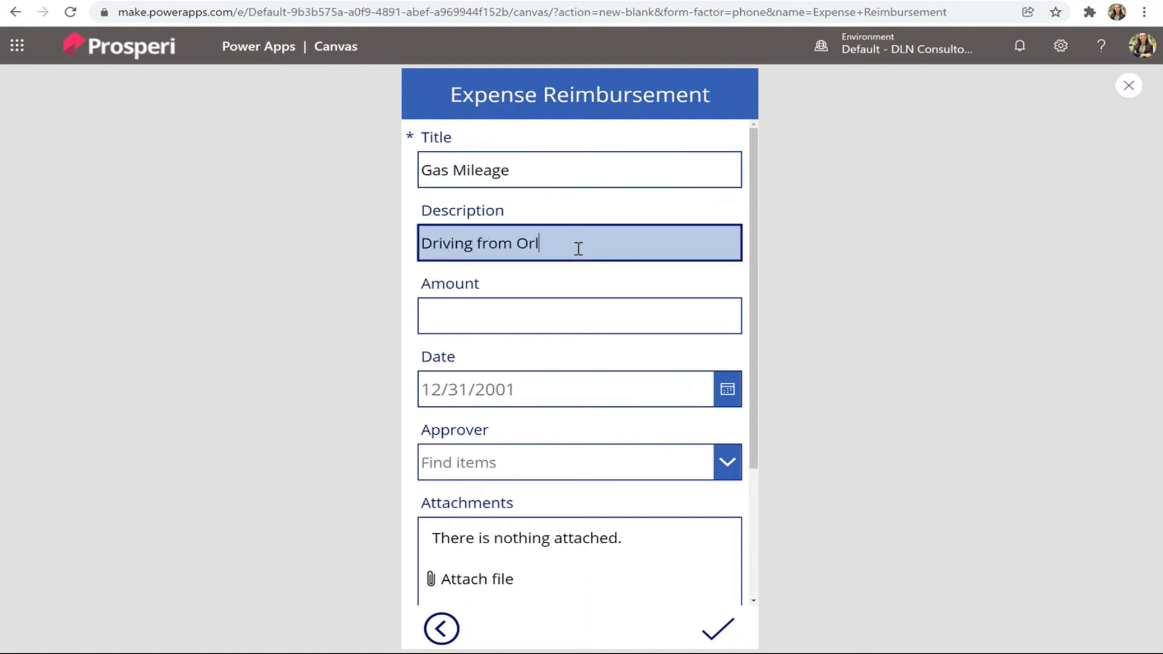
pyautogui.write('ando to Miami')
pyautogui.click(556, 321)
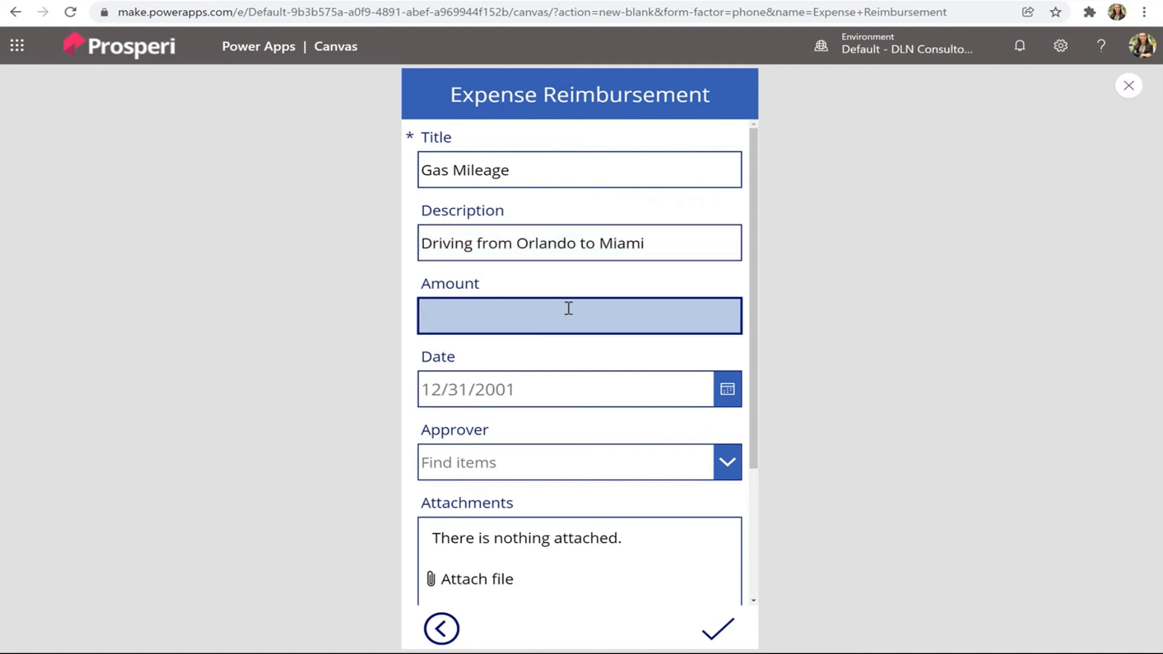
pyautogui.write('150.00')
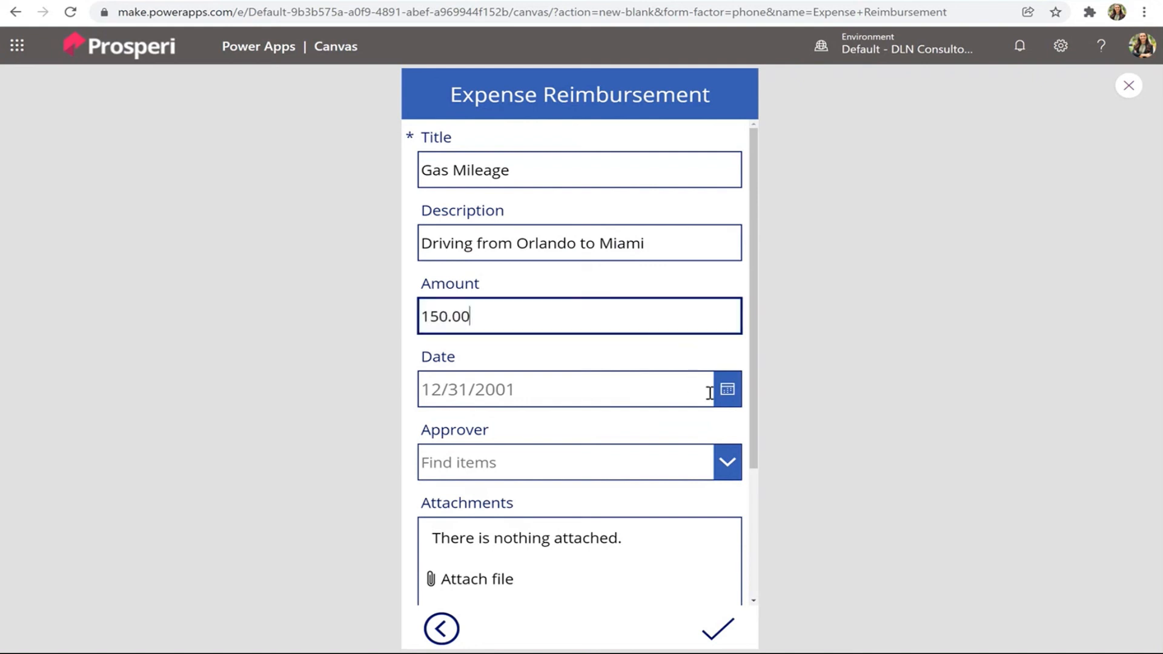
pyautogui.click(726, 391)
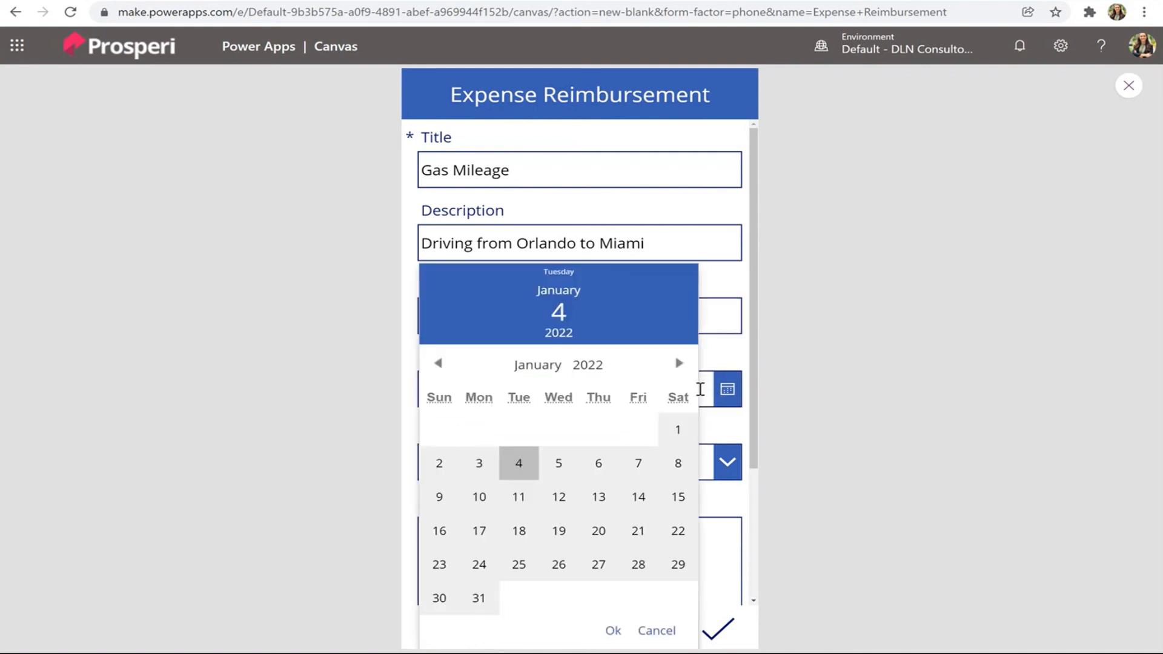
pyautogui.click(476, 468)
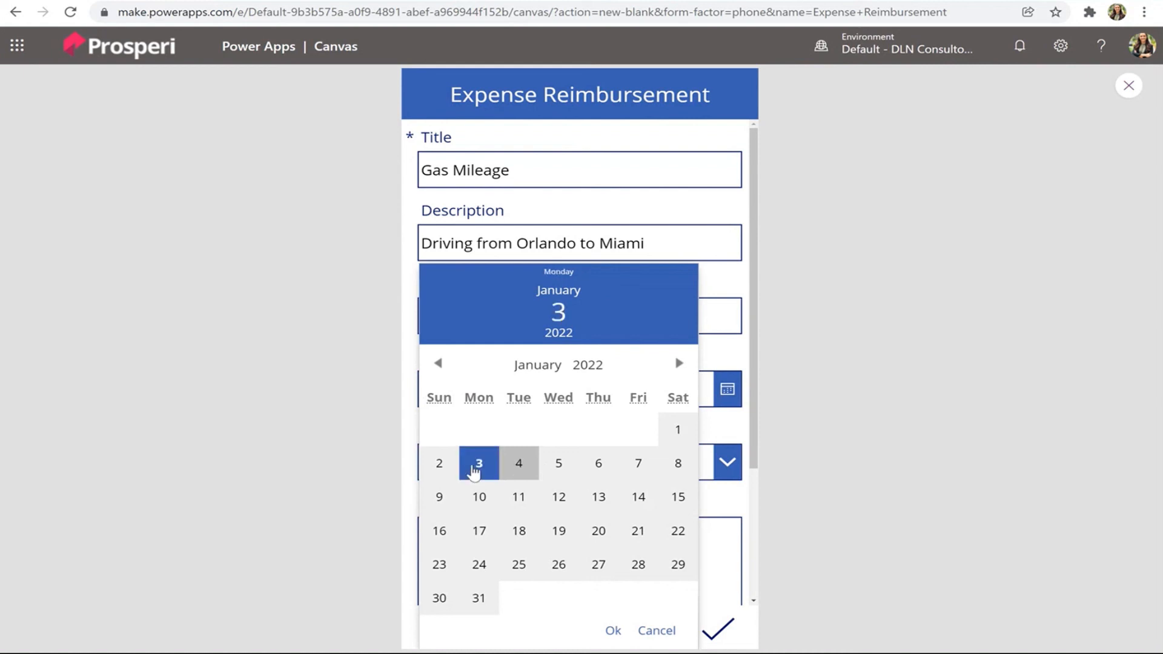
pyautogui.click(885, 349)
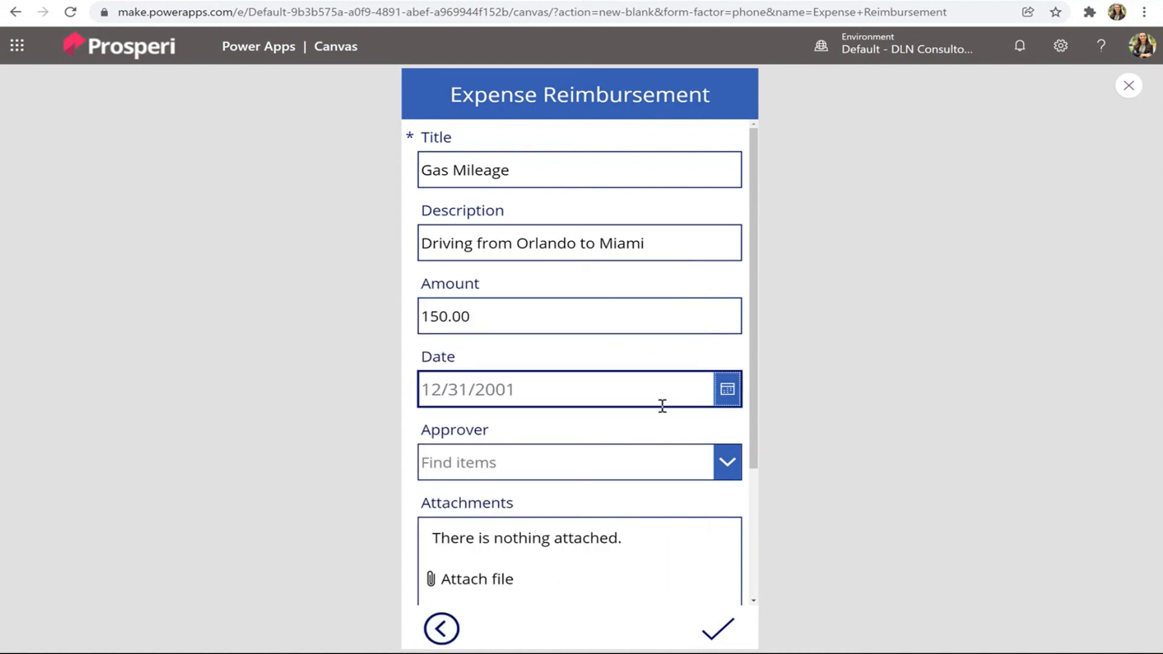
# - Set the request's date to 1/4/2022
pyautogui.click(729, 402)
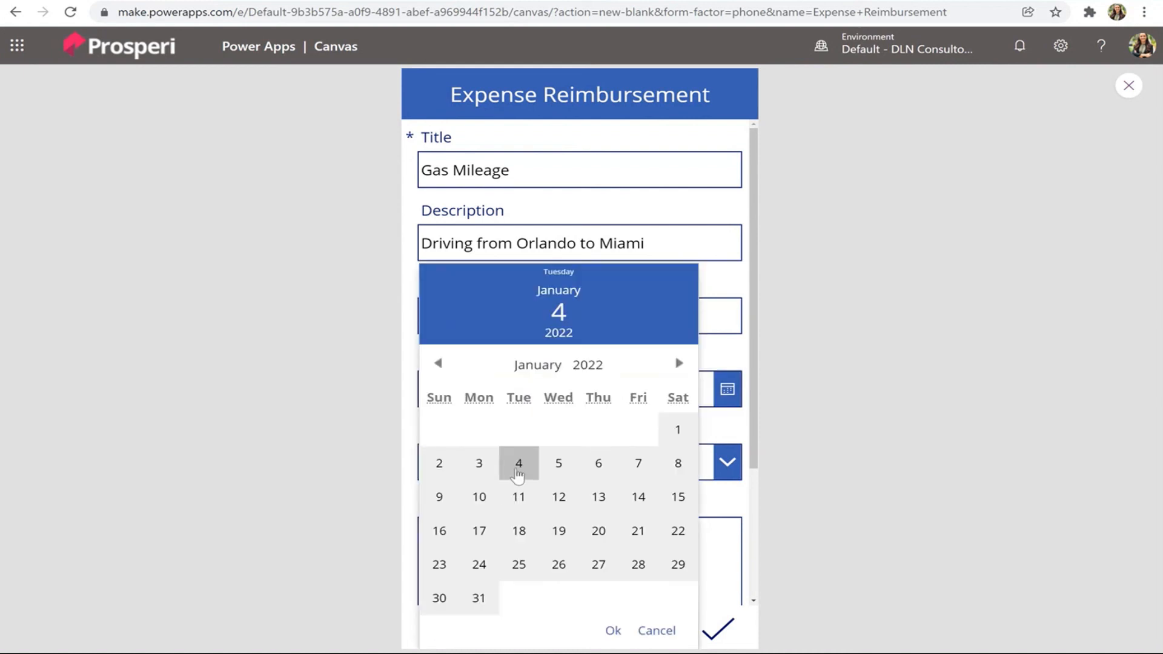
pyautogui.click(518, 472)
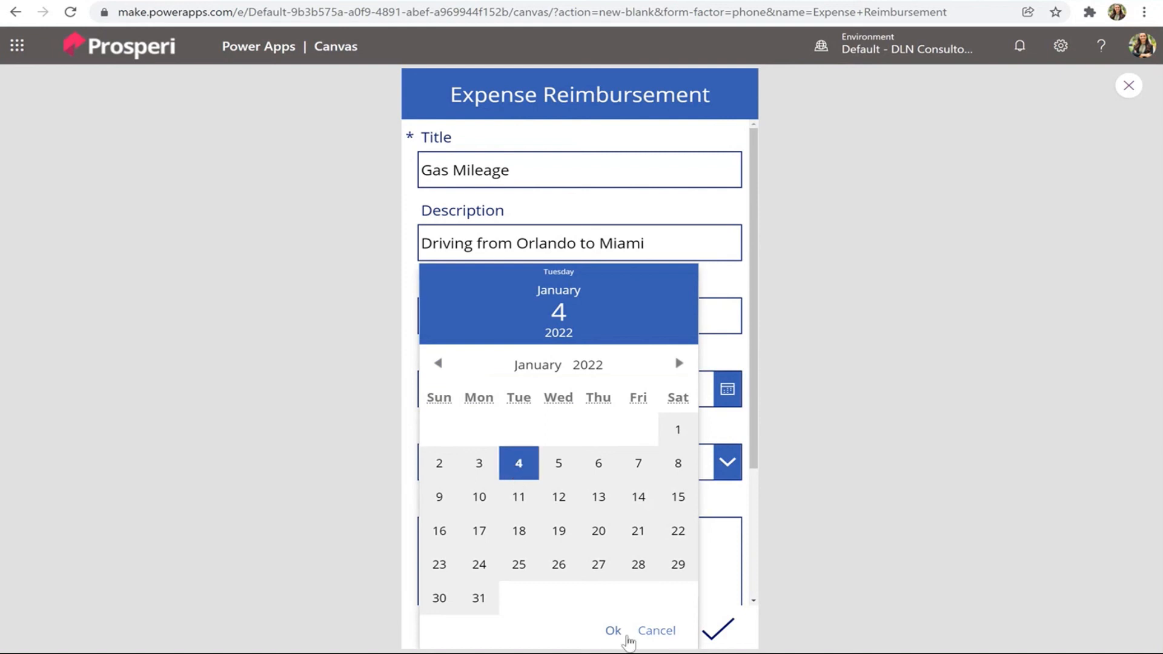
pyautogui.click(613, 631)
# - Find the approver by first name, assign that person to the request, and submit the form without an attachment
pyautogui.scroll(-1, 599, 453)
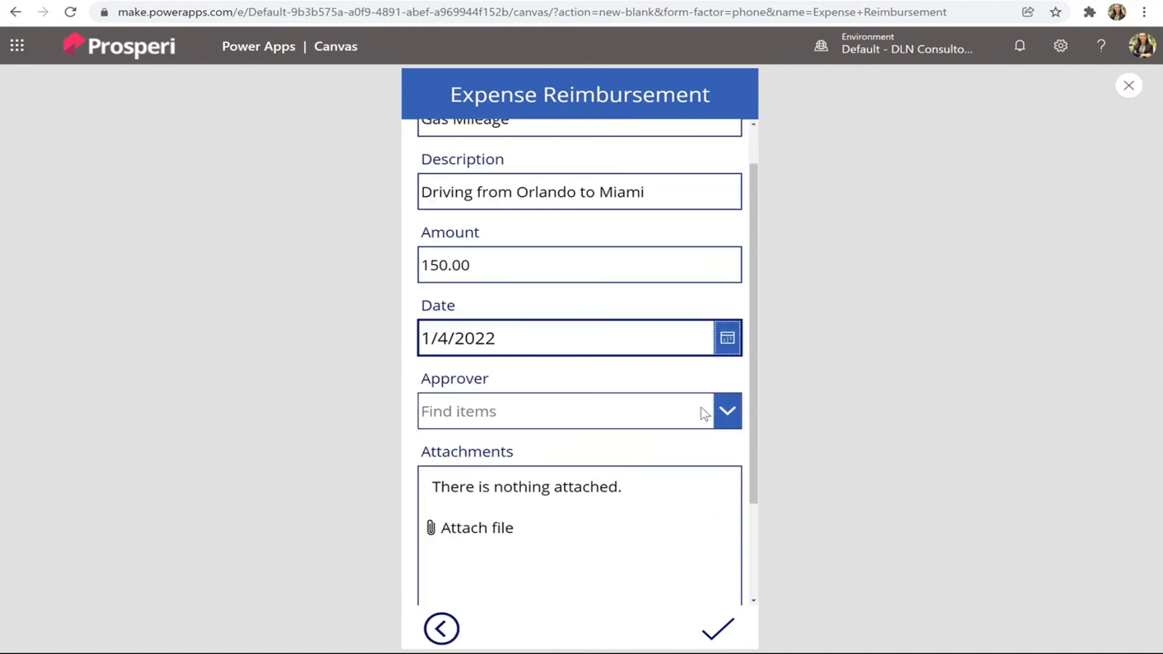
pyautogui.click(720, 418)
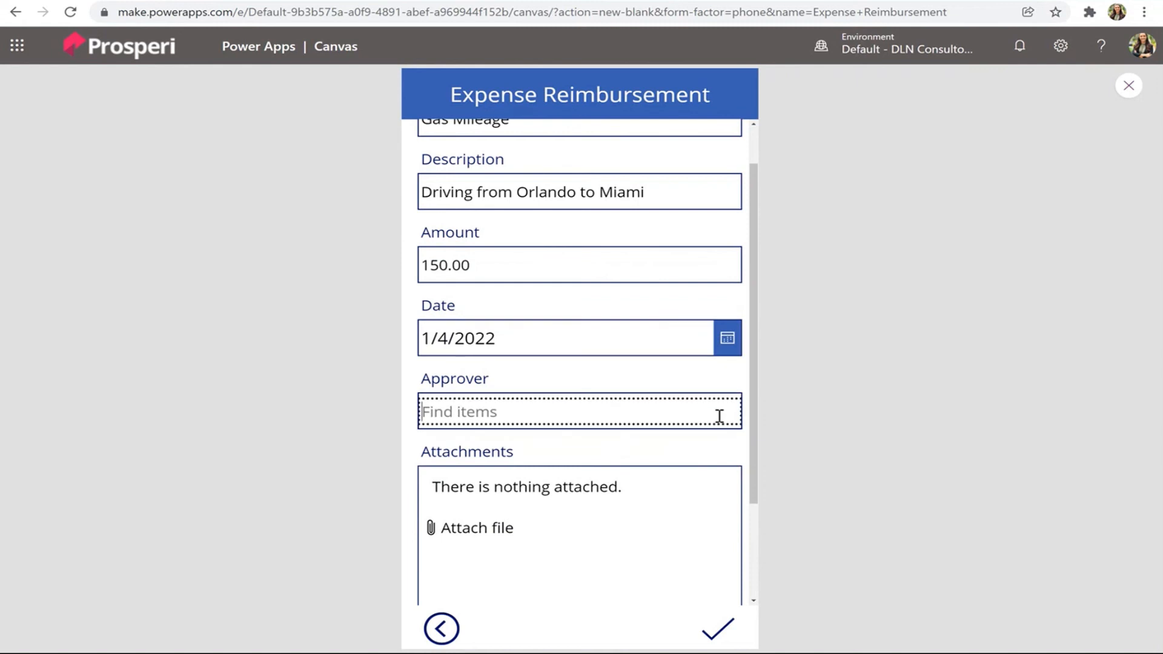
pyautogui.write('andre')
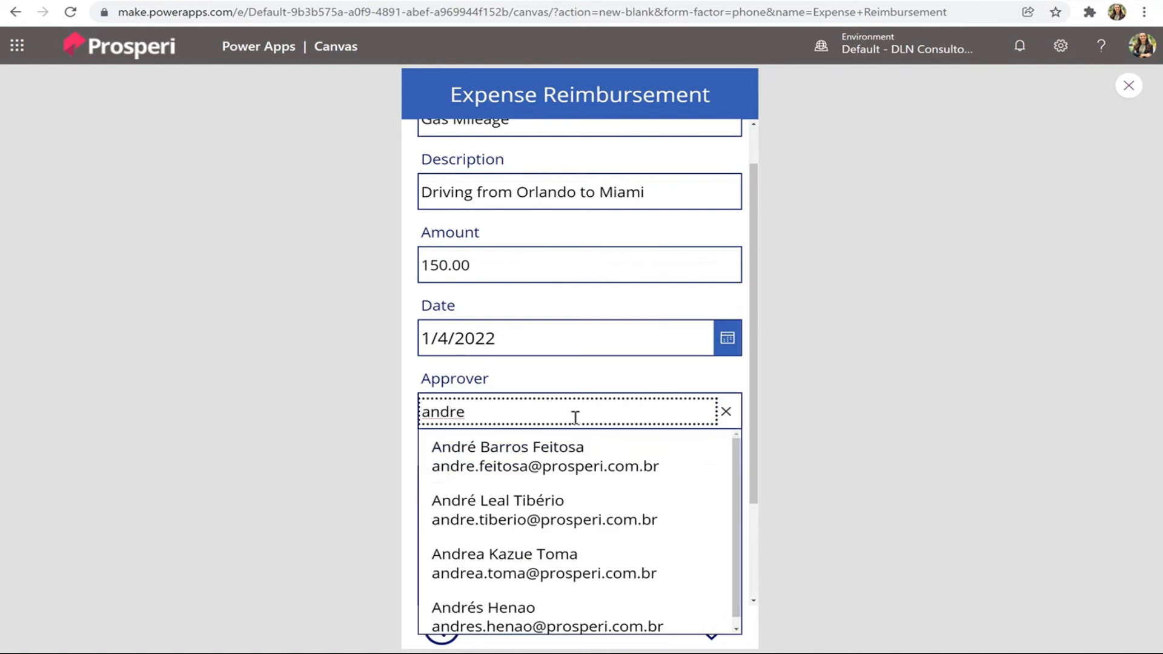
pyautogui.click(575, 512)
pyautogui.scroll(-2, 625, 519)
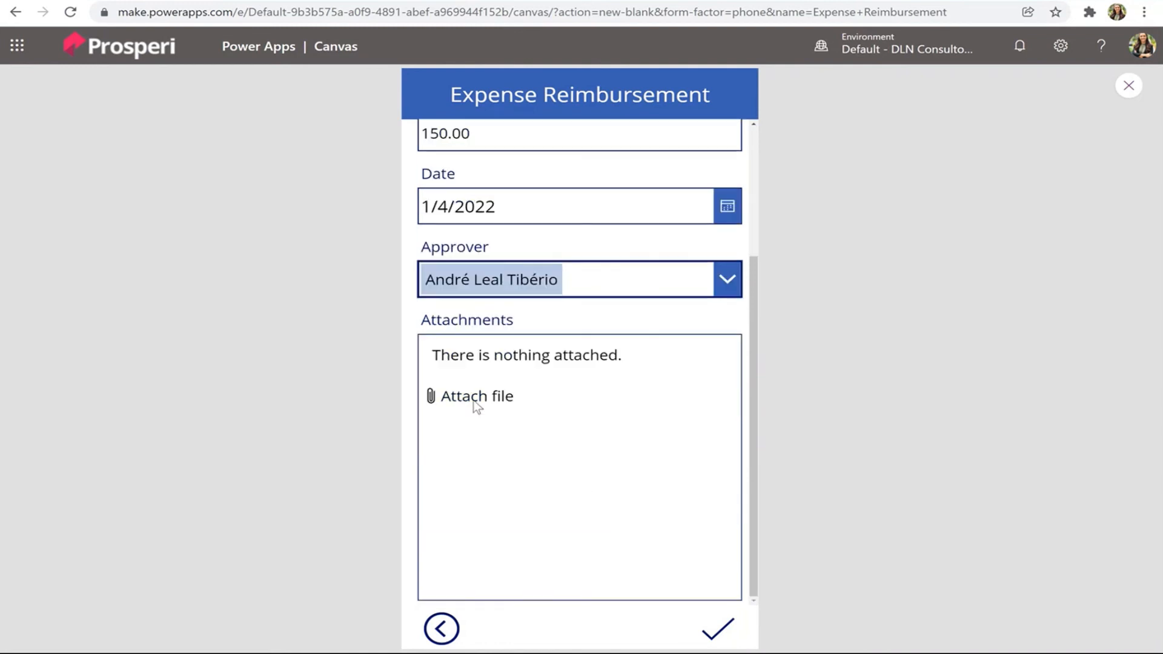
pyautogui.click(716, 638)
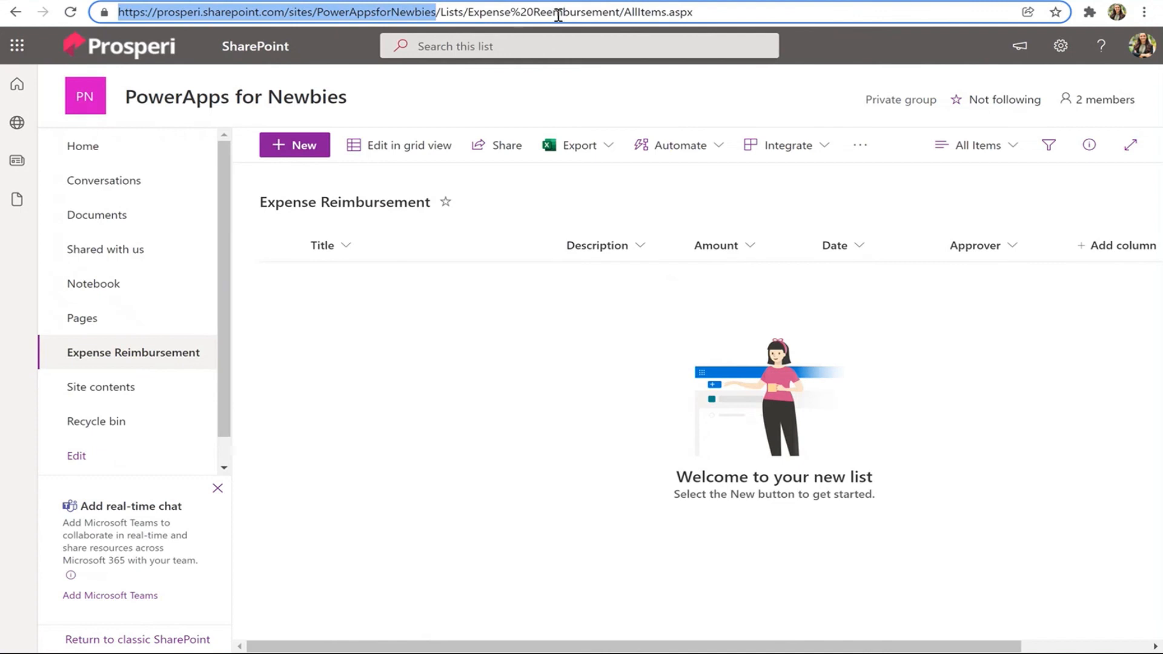
# - Reload the Expense Reimbursement list in SharePoint to check for the submitted request
pyautogui.click(557, 15)
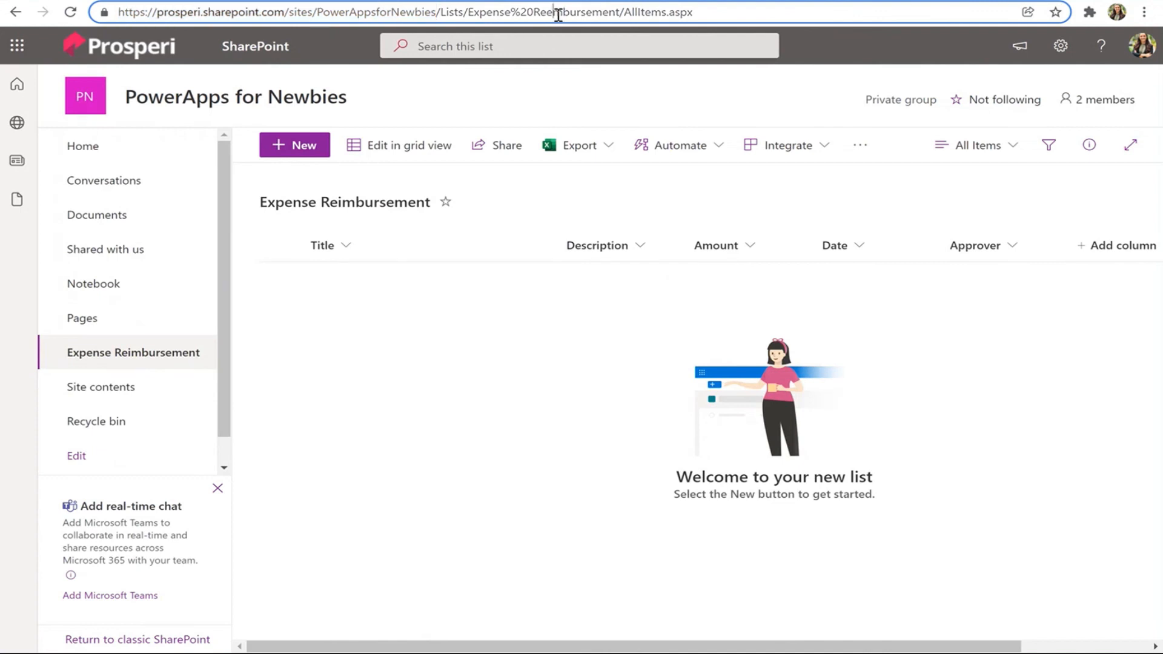
pyautogui.press('Return')
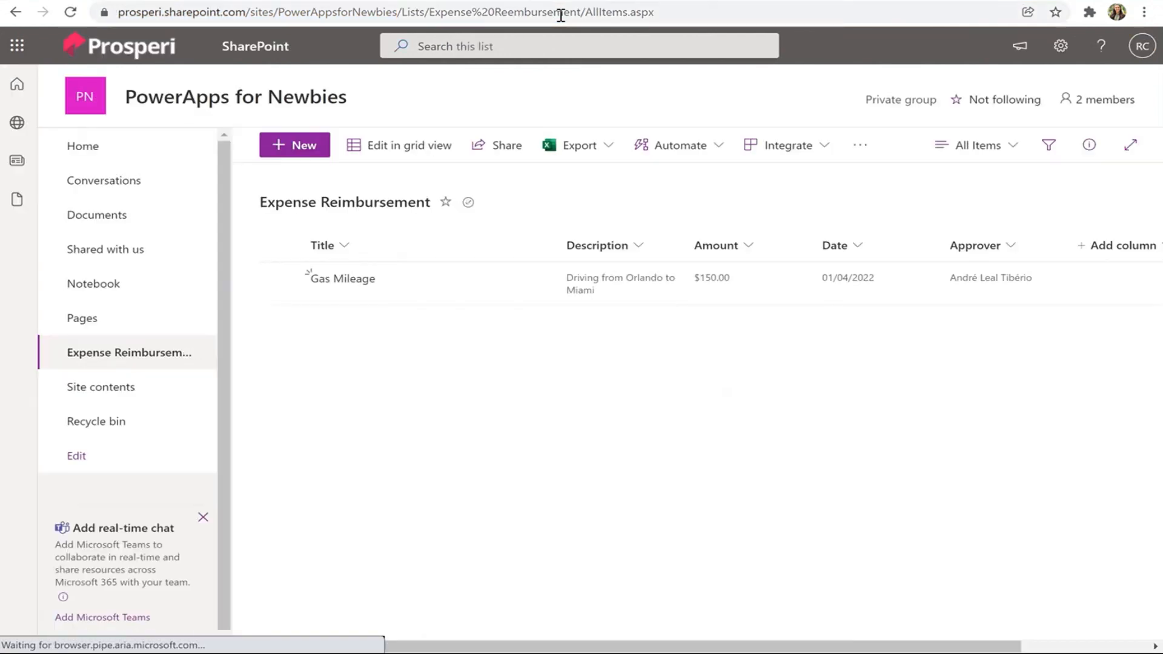